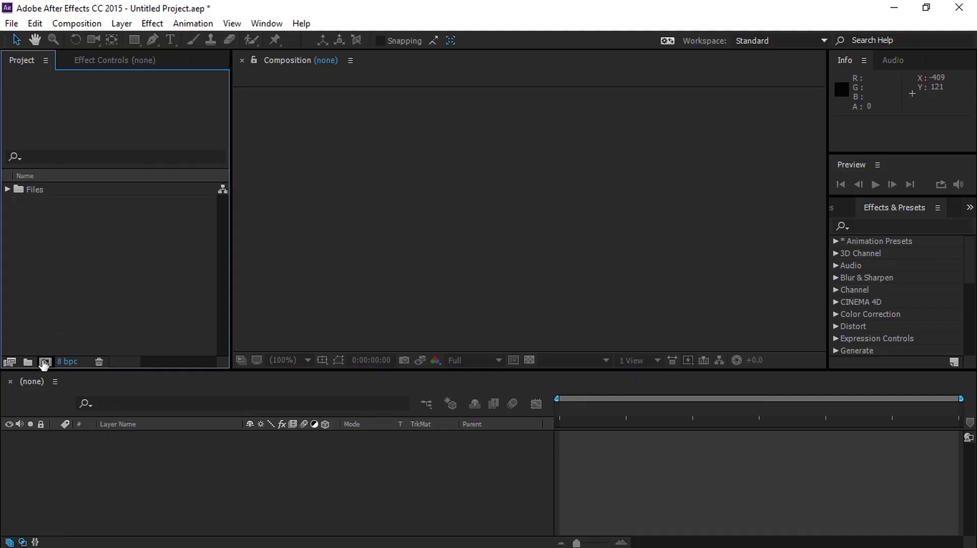
Step: Create a composition named Animation Marvel with the HDTV 1080 29.97 preset and Full resolution
{"action": "left_click", "coordinate": [45, 362]}
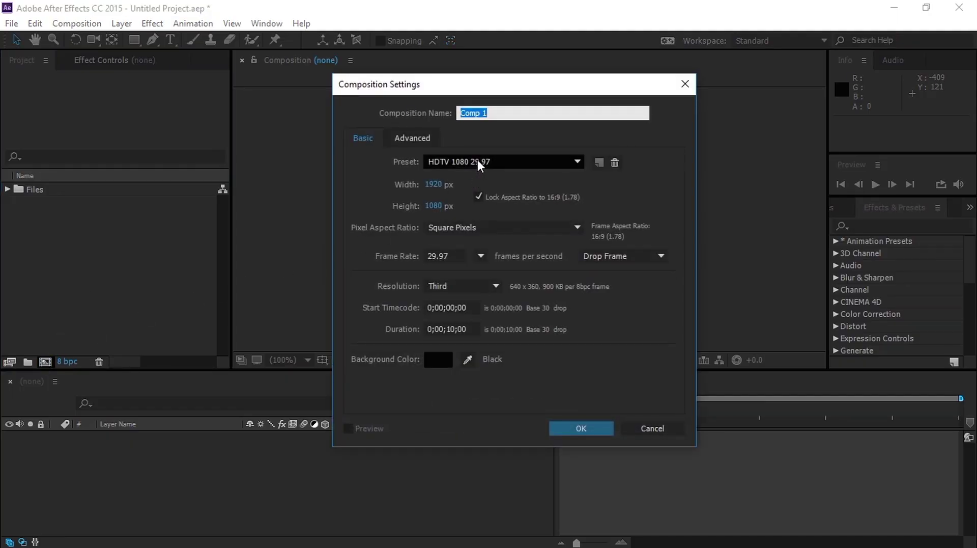
{"action": "left_click", "coordinate": [482, 161]}
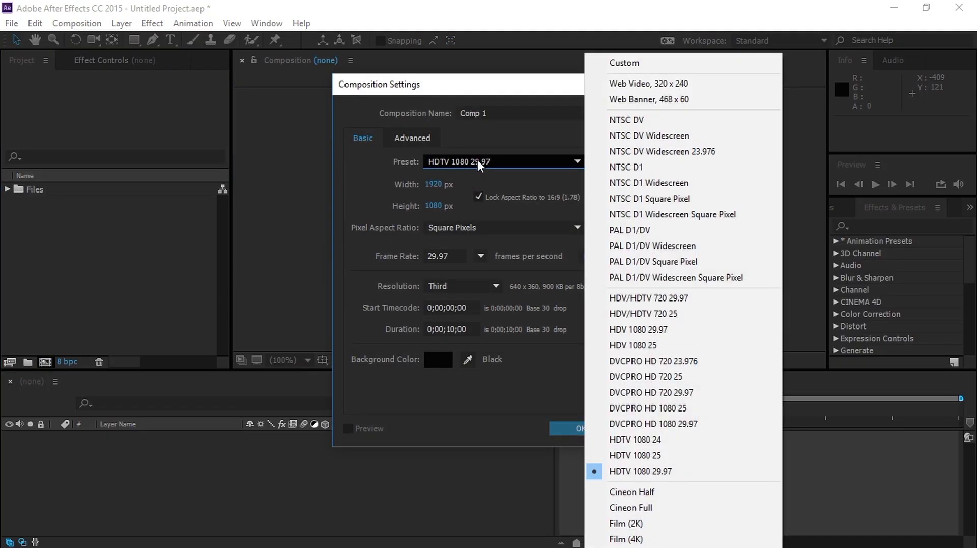
{"action": "left_click", "coordinate": [623, 470]}
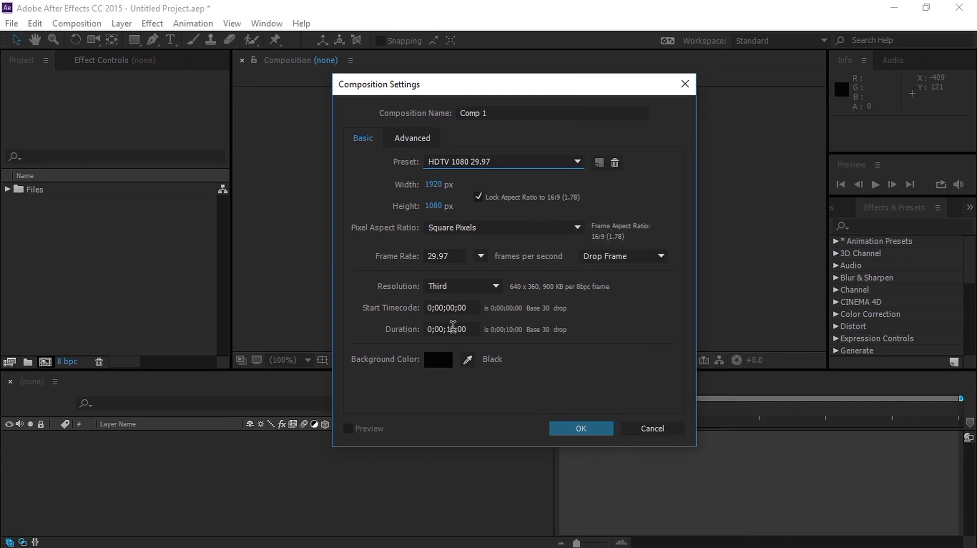
{"action": "left_click", "coordinate": [478, 289]}
{"action": "left_click", "coordinate": [479, 304]}
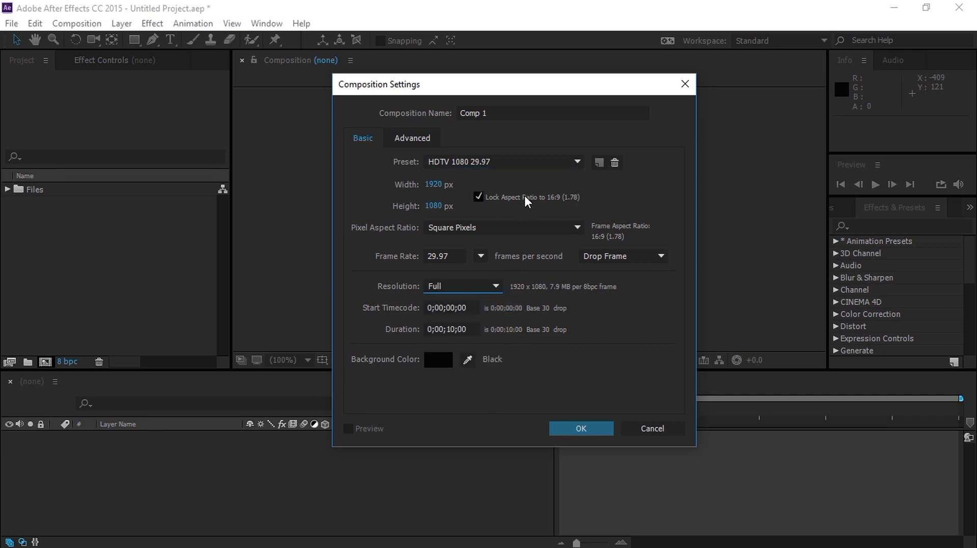
{"action": "left_click", "coordinate": [506, 113]}
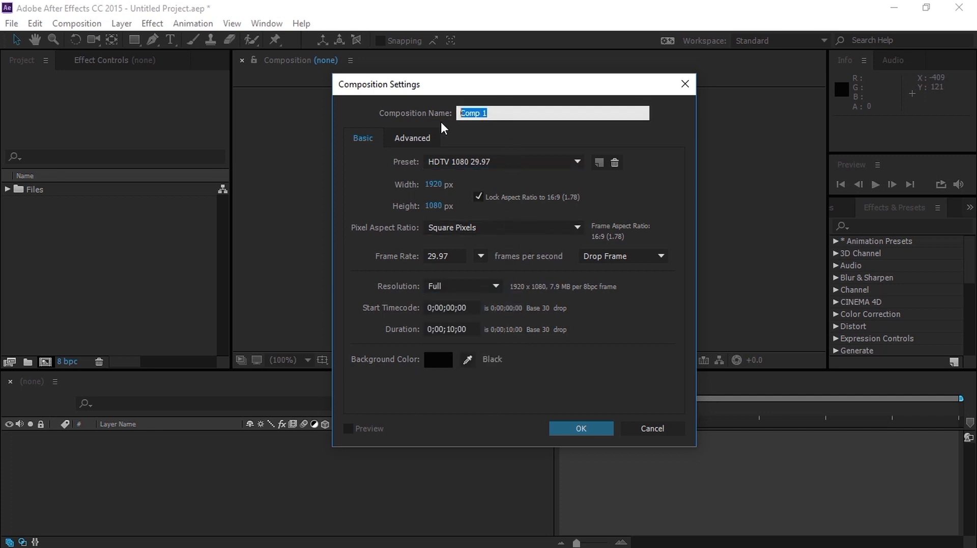
{"action": "type", "text": "Animation Marvel"}
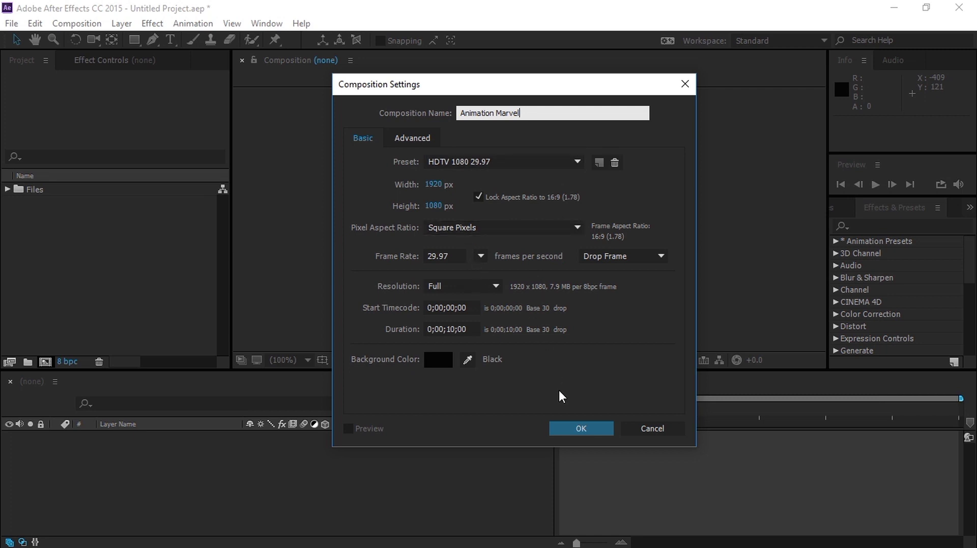
{"action": "left_click", "coordinate": [577, 432]}
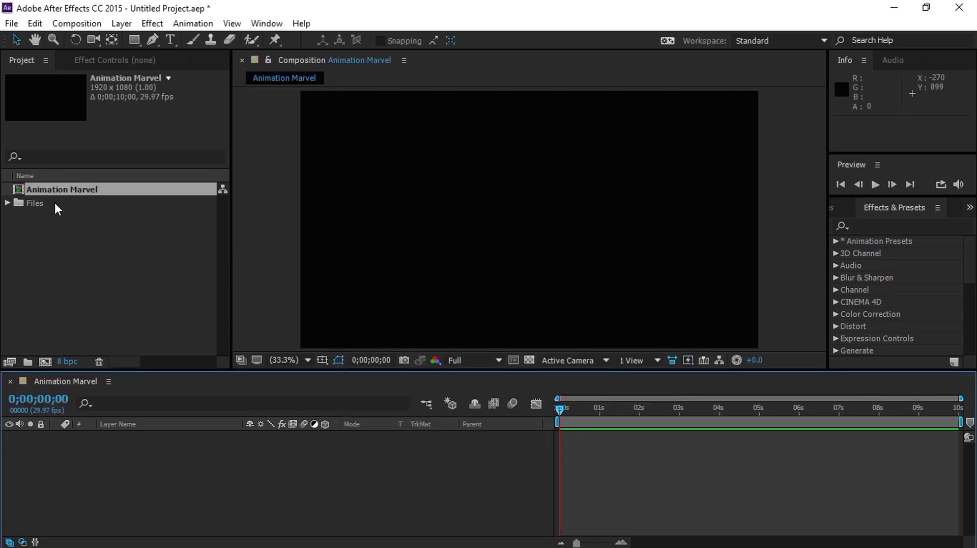
Step: Add Logo.png from the Files folder to the timeline and scale it to 40%
{"action": "left_click", "coordinate": [7, 203]}
{"action": "left_click_drag", "start_coordinate": [61, 229], "coordinate": [105, 444]}
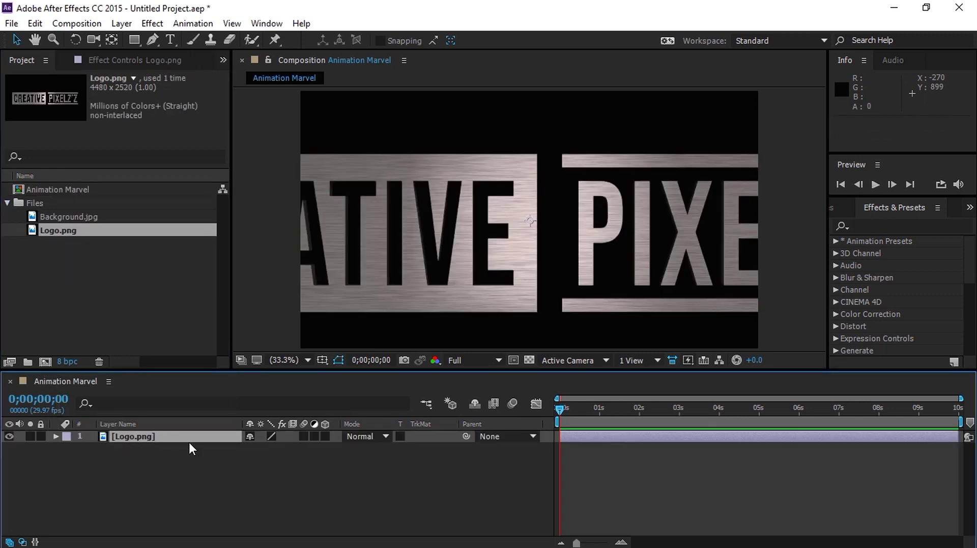
{"action": "key", "text": "s"}
{"action": "left_click", "coordinate": [289, 449]}
{"action": "type", "text": "40"}
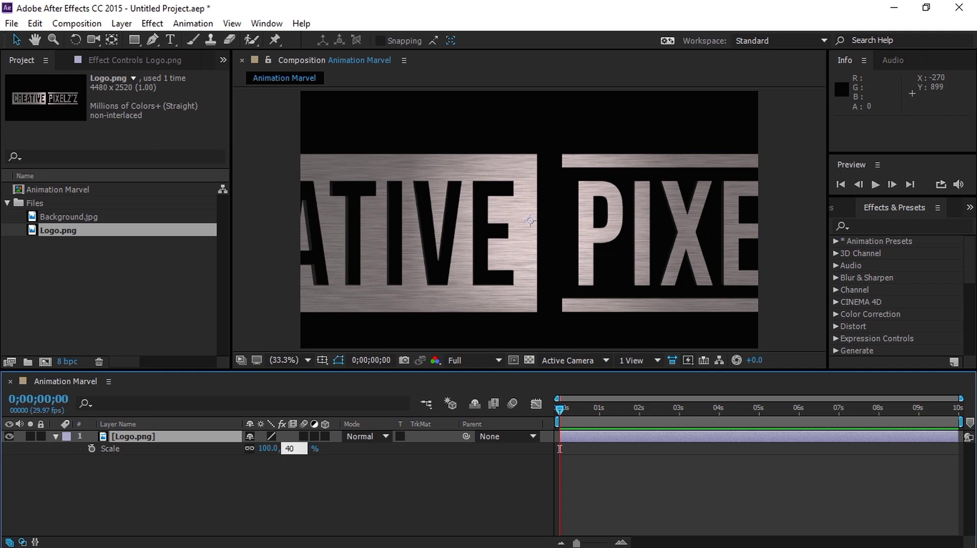
{"action": "key", "text": "Return"}
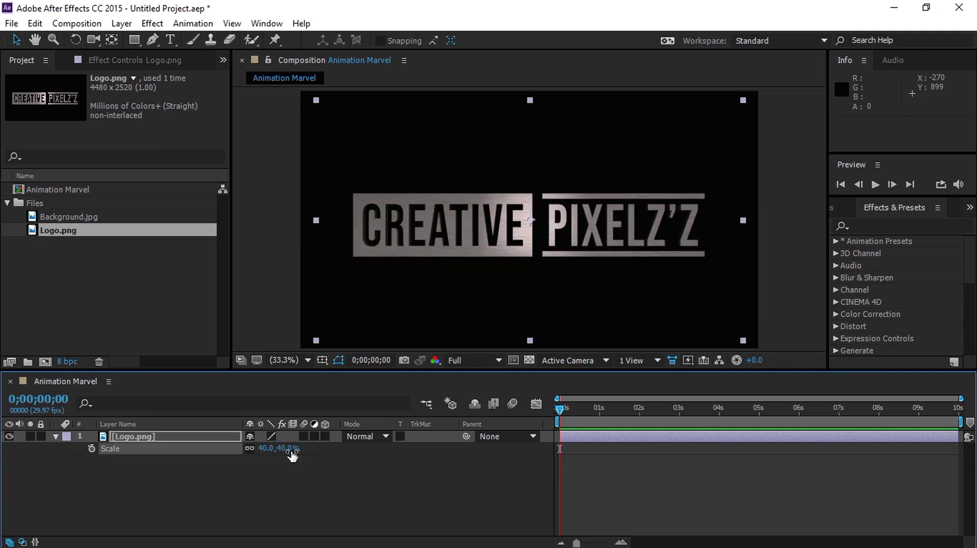
{"action": "key", "text": "s"}
Step: Rename the Logo.png layer to Logo
{"action": "left_click", "coordinate": [205, 436]}
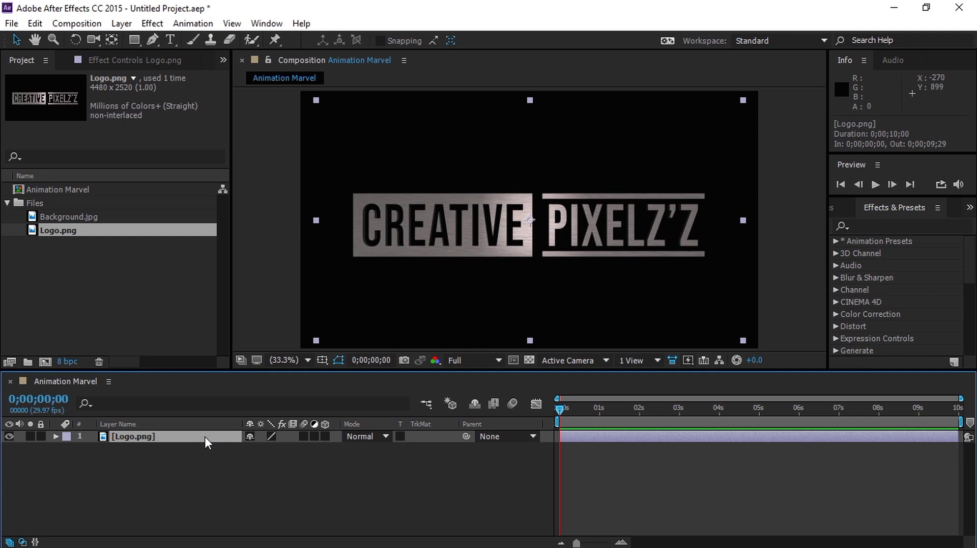
{"action": "key", "text": "Return"}
{"action": "type", "text": "Logo"}
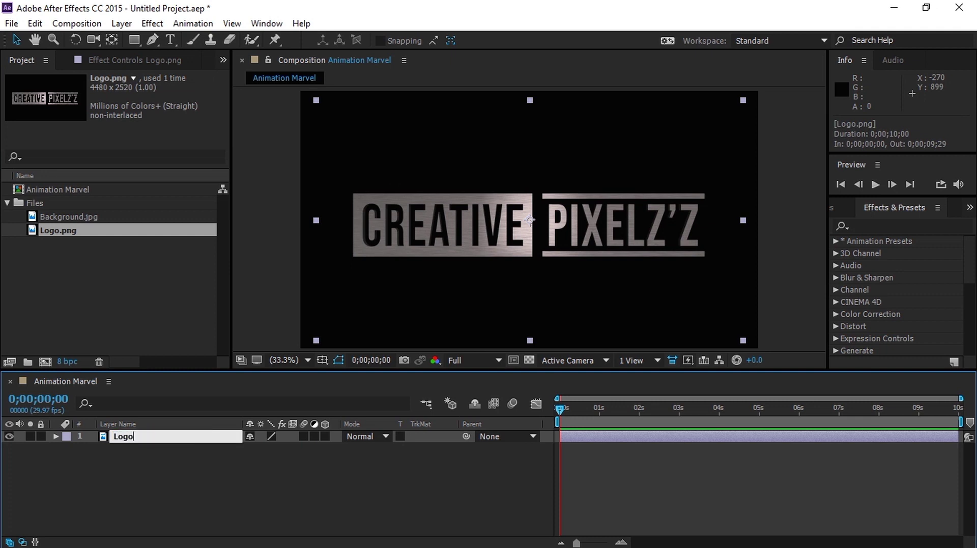
{"action": "key", "text": "Return"}
{"action": "left_click", "coordinate": [196, 445]}
{"action": "left_click", "coordinate": [183, 426]}
{"action": "left_click", "coordinate": [167, 425]}
{"action": "left_click", "coordinate": [160, 440]}
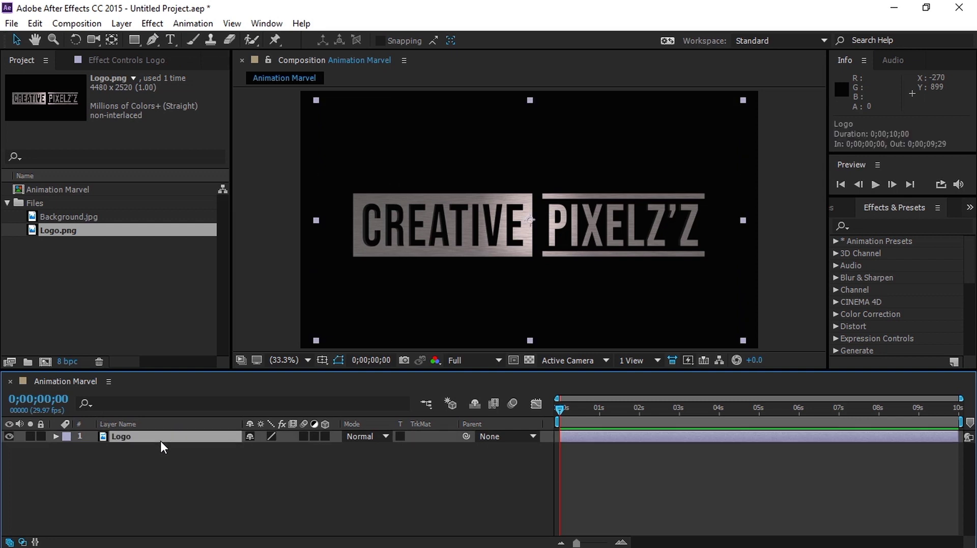
Step: Place a duplicate of the Logo layer beneath it and pre-compose the upper Logo layer, moving all attributes into the new composition
{"action": "key", "text": "ctrl+d"}
{"action": "left_click_drag", "start_coordinate": [163, 438], "coordinate": [158, 459]}
{"action": "left_click", "coordinate": [148, 438]}
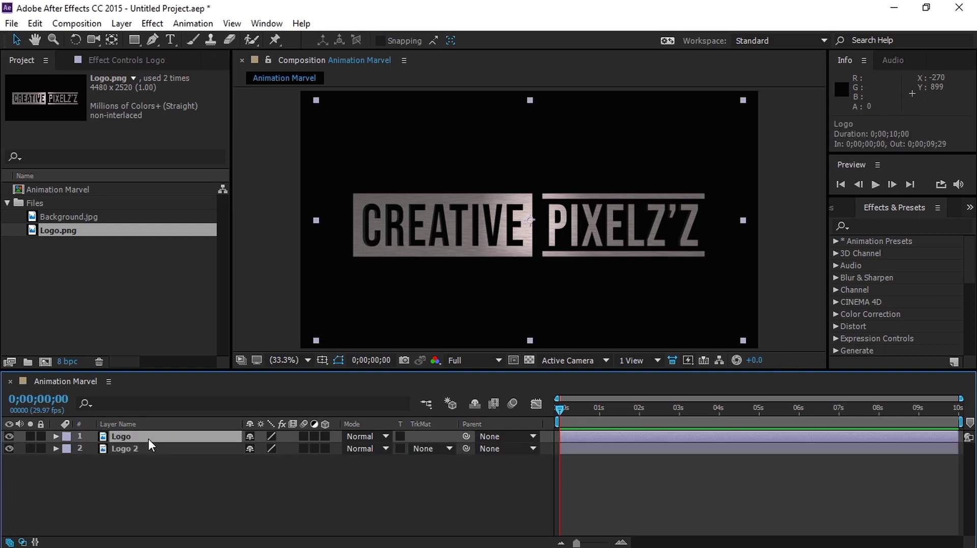
{"action": "right_click", "coordinate": [148, 438]}
{"action": "left_click", "coordinate": [206, 471]}
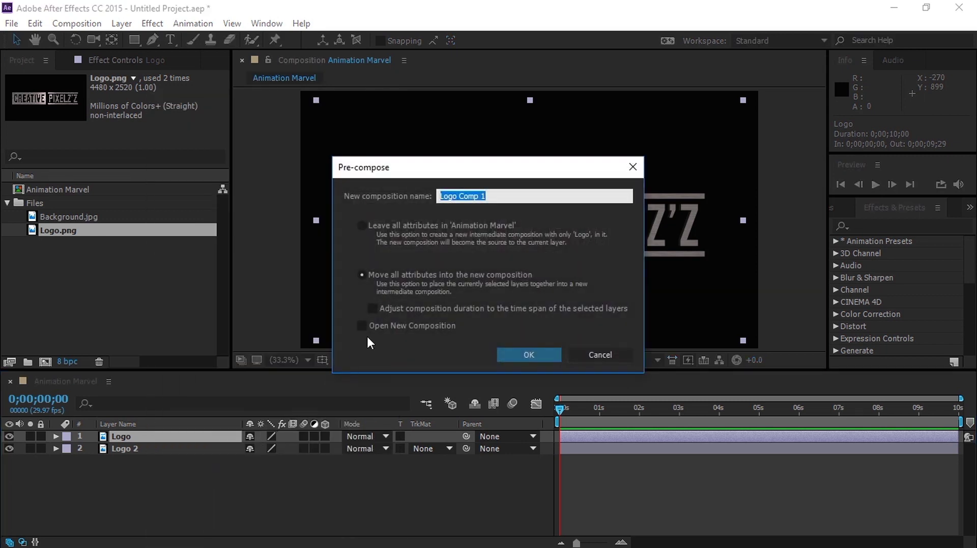
{"action": "left_click", "coordinate": [518, 352]}
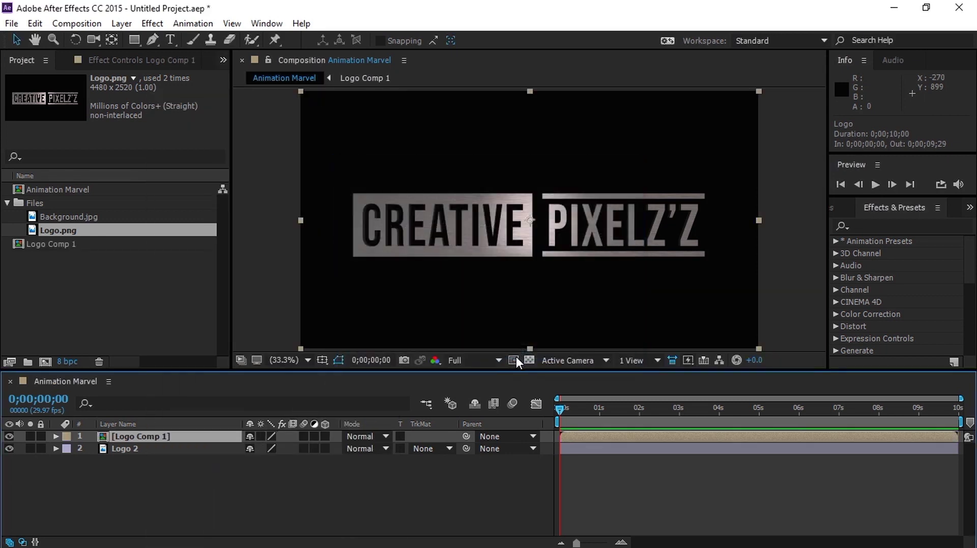
Step: Inside Logo Comp 1, draw a tall, narrow rectangular mask about 330 × 1125 px on the Logo layer, just outside the frame's left edge
{"action": "double_click", "coordinate": [213, 435]}
{"action": "left_click", "coordinate": [213, 436]}
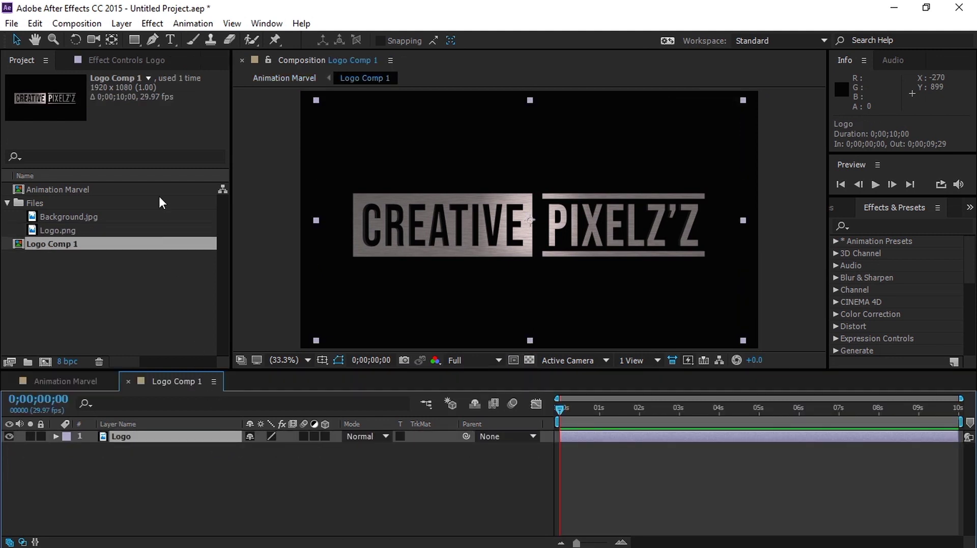
{"action": "left_click", "coordinate": [142, 41]}
{"action": "left_click_drag", "start_coordinate": [264, 170], "coordinate": [296, 279]}
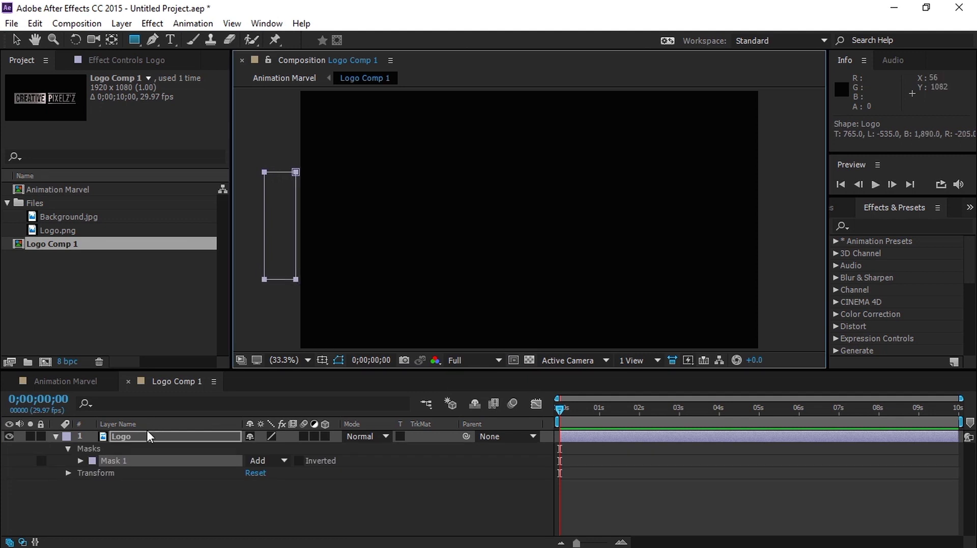
Step: Keyframe the mask path at 2 seconds, and at 5 seconds move the mask across past the logo's right end
{"action": "left_click_drag", "start_coordinate": [566, 411], "coordinate": [639, 407]}
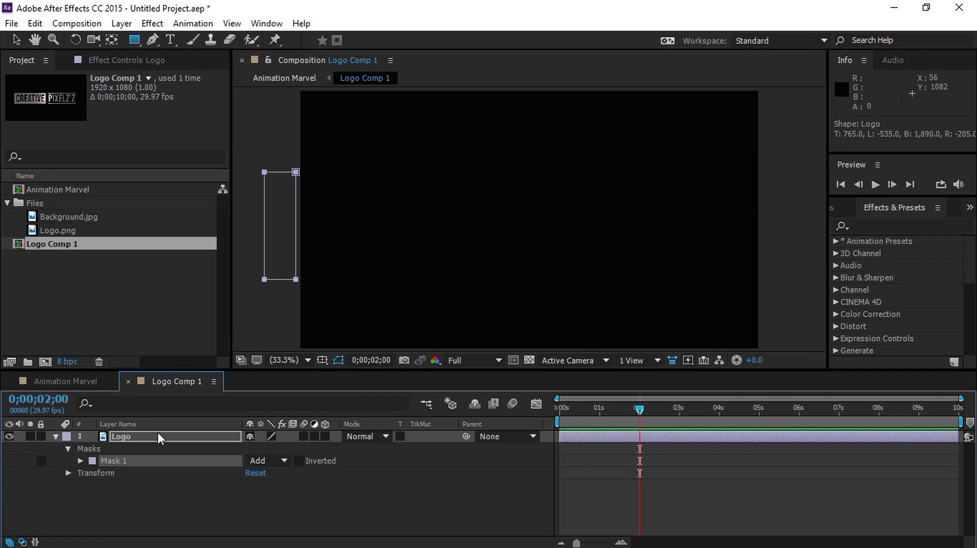
{"action": "key", "text": "m"}
{"action": "left_click", "coordinate": [104, 460]}
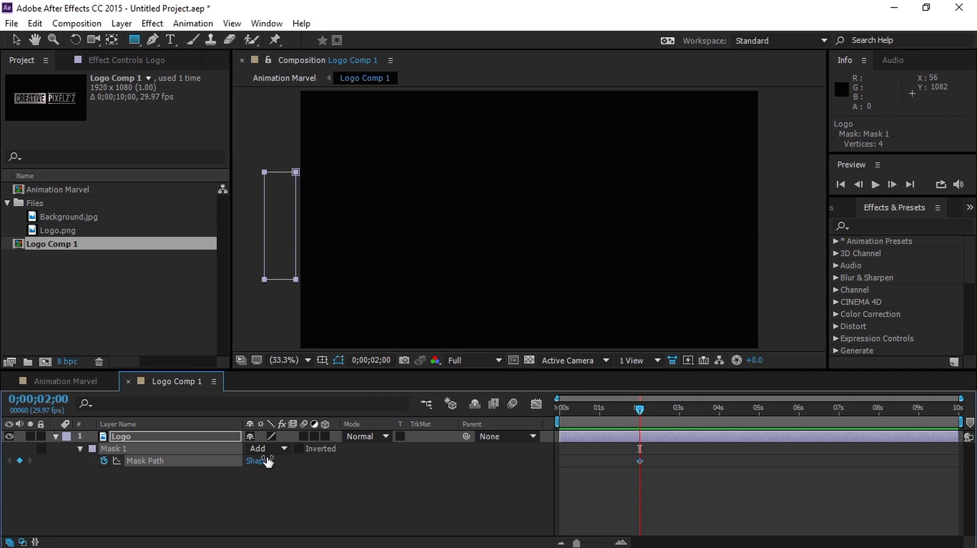
{"action": "left_click_drag", "start_coordinate": [642, 411], "coordinate": [763, 417]}
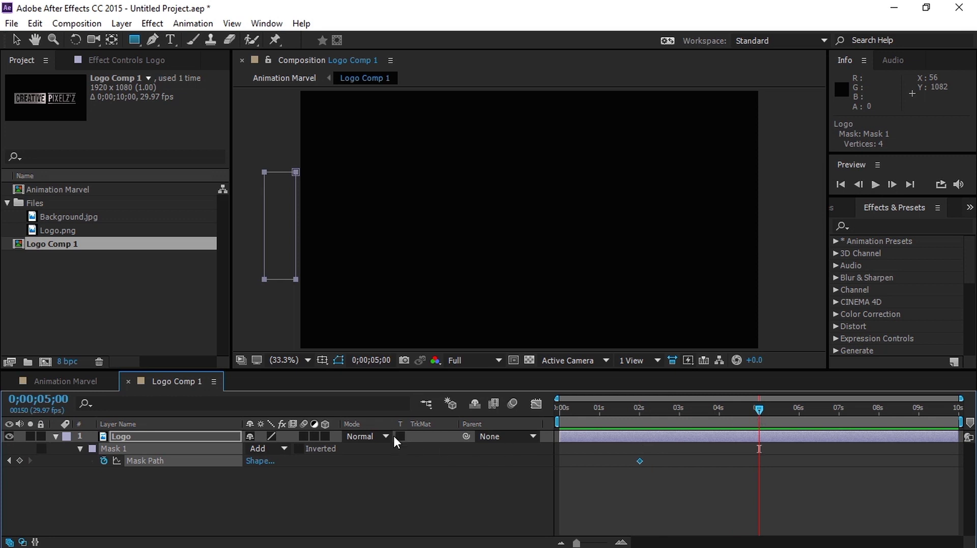
{"action": "left_click", "coordinate": [16, 40]}
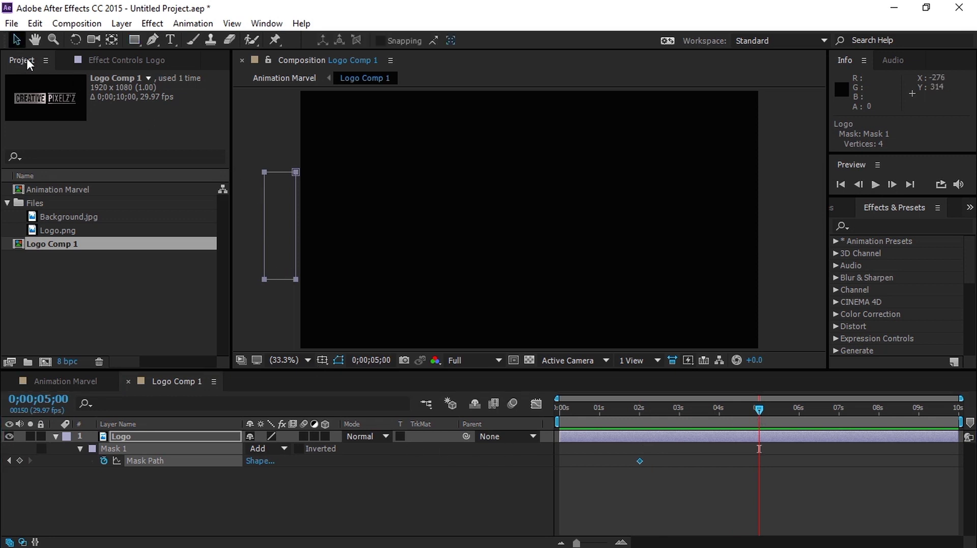
{"action": "left_click_drag", "start_coordinate": [251, 168], "coordinate": [752, 269]}
Step: At the 2-second keyframe, move the mask inside the frame to just before the logo's left end, and scrub through the sweep
{"action": "left_click_drag", "start_coordinate": [759, 419], "coordinate": [642, 416]}
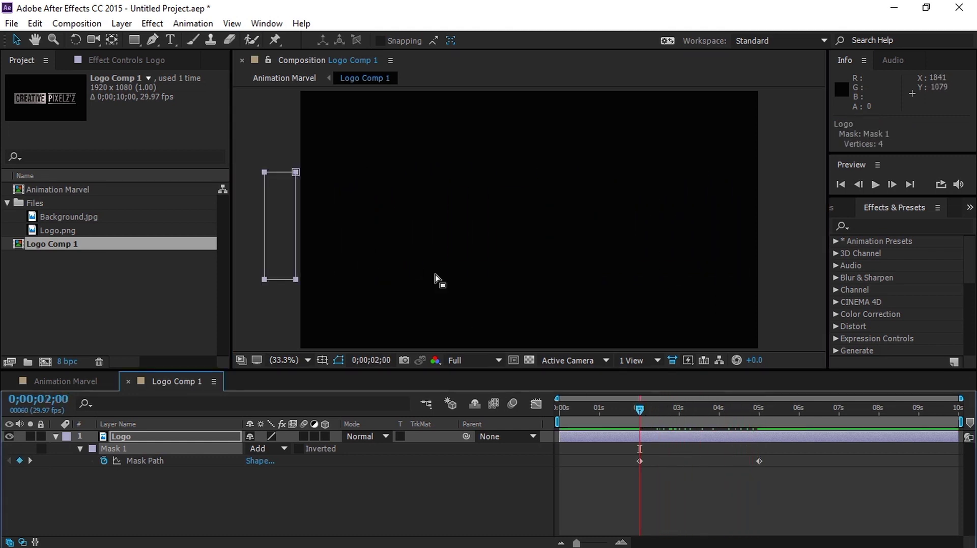
{"action": "left_click_drag", "start_coordinate": [254, 162], "coordinate": [345, 282]}
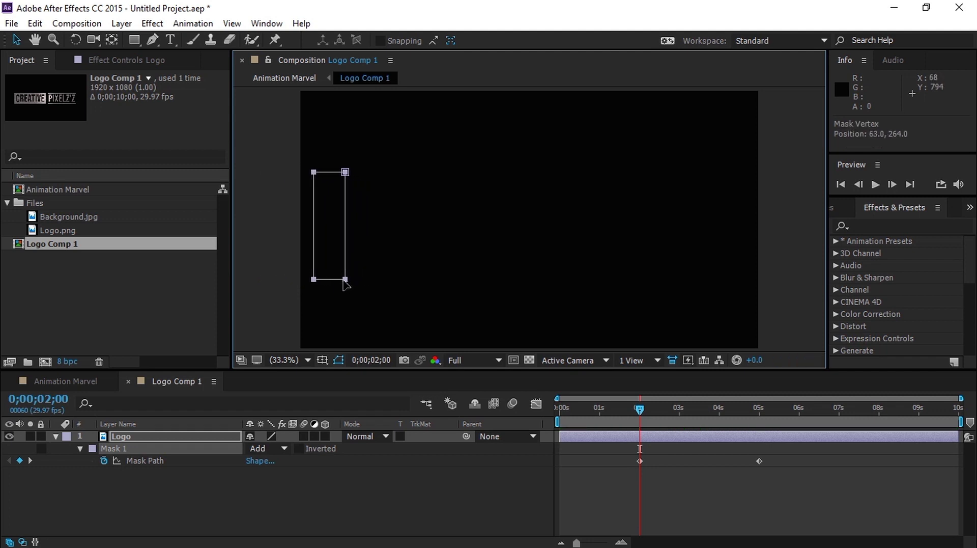
{"action": "left_click_drag", "start_coordinate": [643, 410], "coordinate": [720, 398]}
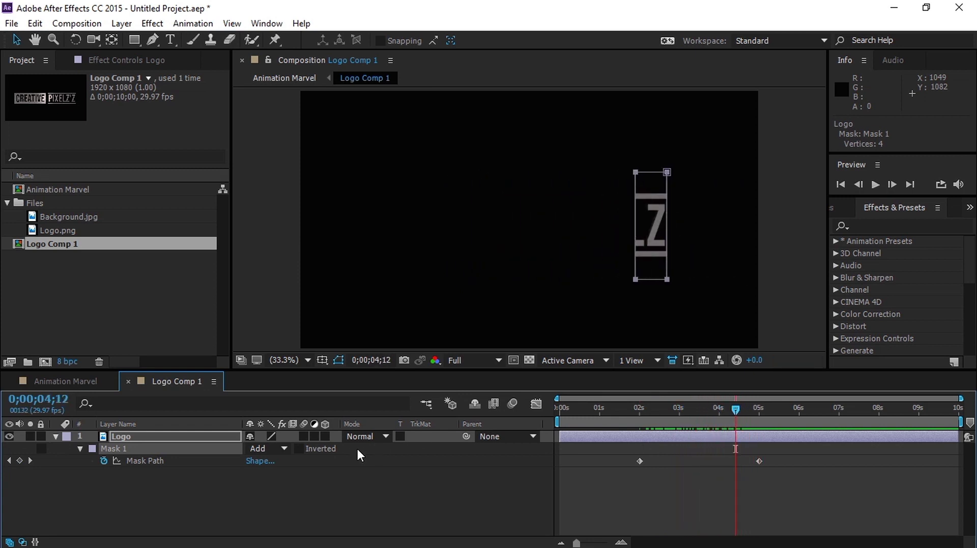
Step: Set the mask feather to 49 pixels and check the softened edges at another point of the sweep
{"action": "key", "text": "f"}
{"action": "left_click_drag", "start_coordinate": [262, 460], "coordinate": [290, 460]}
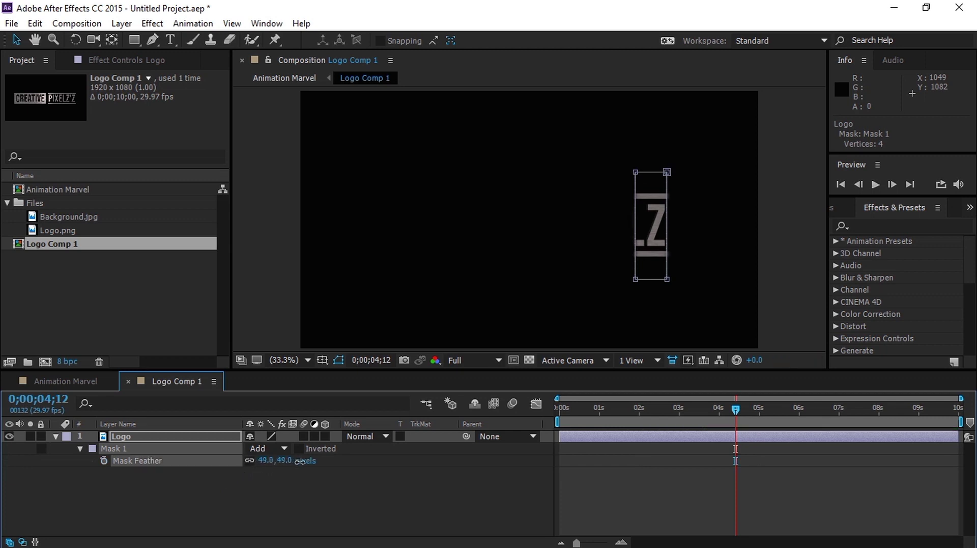
{"action": "left_click", "coordinate": [358, 489]}
{"action": "left_click_drag", "start_coordinate": [648, 412], "coordinate": [693, 418]}
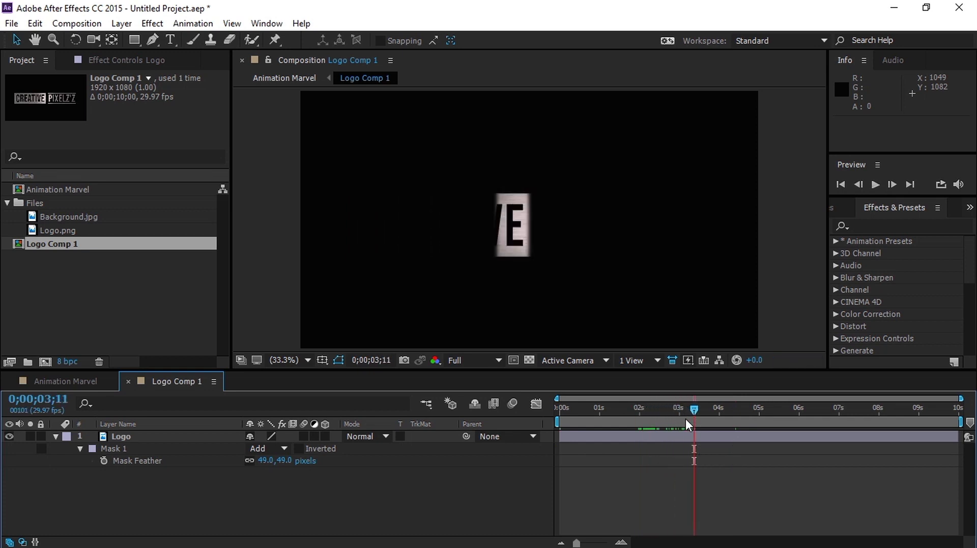
{"action": "left_click", "coordinate": [56, 436]}
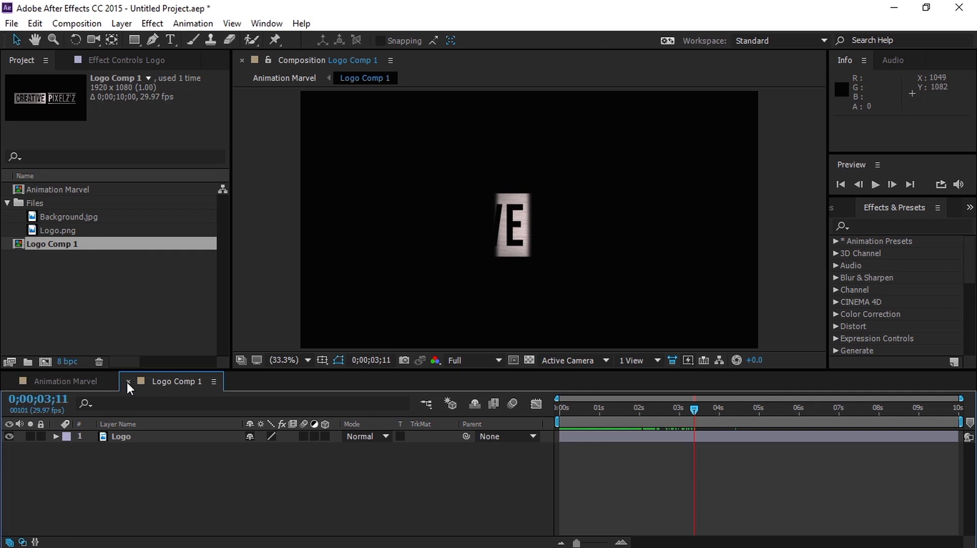
Step: Return to the Animation Marvel composition and apply the Linear Wipe transition effect to the Logo 2 layer
{"action": "left_click", "coordinate": [127, 382]}
{"action": "left_click", "coordinate": [146, 465]}
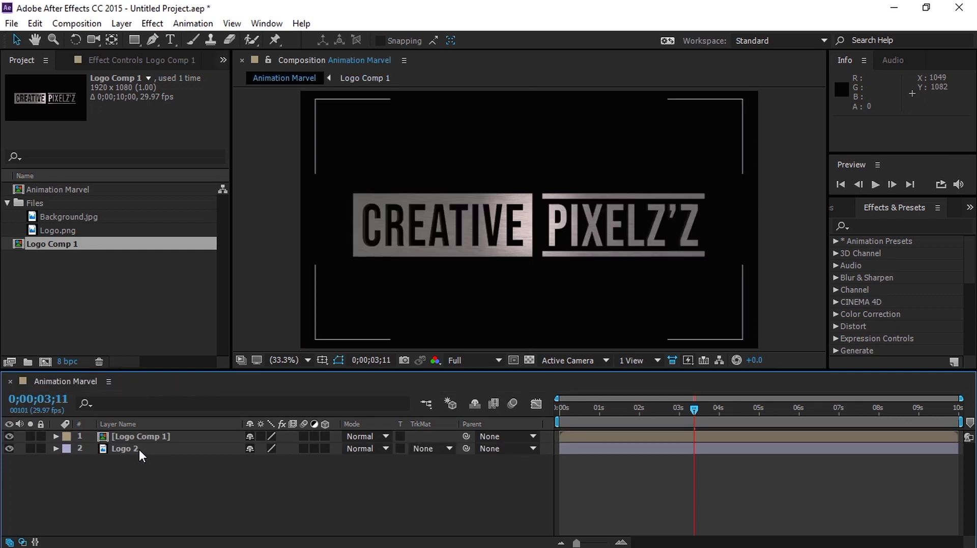
{"action": "left_click", "coordinate": [139, 449]}
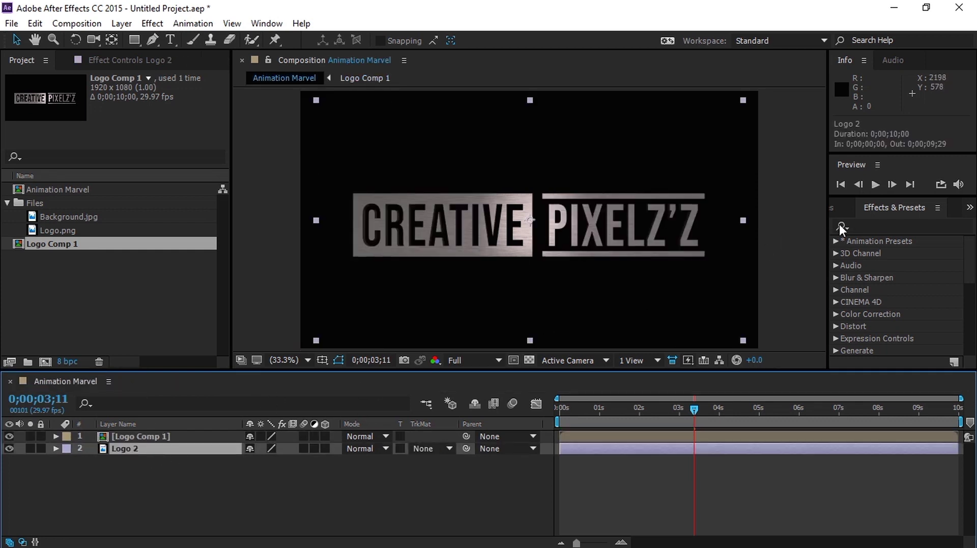
{"action": "left_click", "coordinate": [859, 221]}
{"action": "type", "text": "linear"}
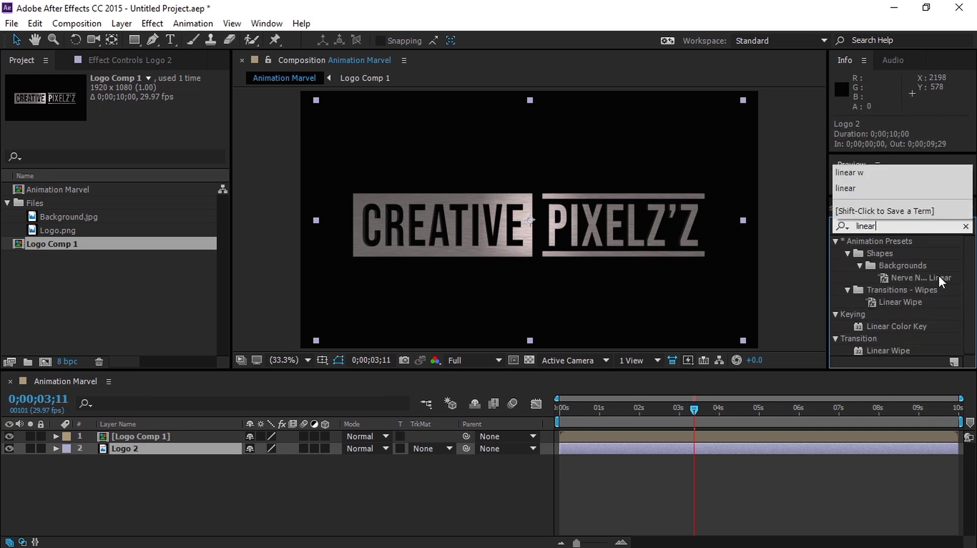
{"action": "left_click_drag", "start_coordinate": [904, 314], "coordinate": [158, 453]}
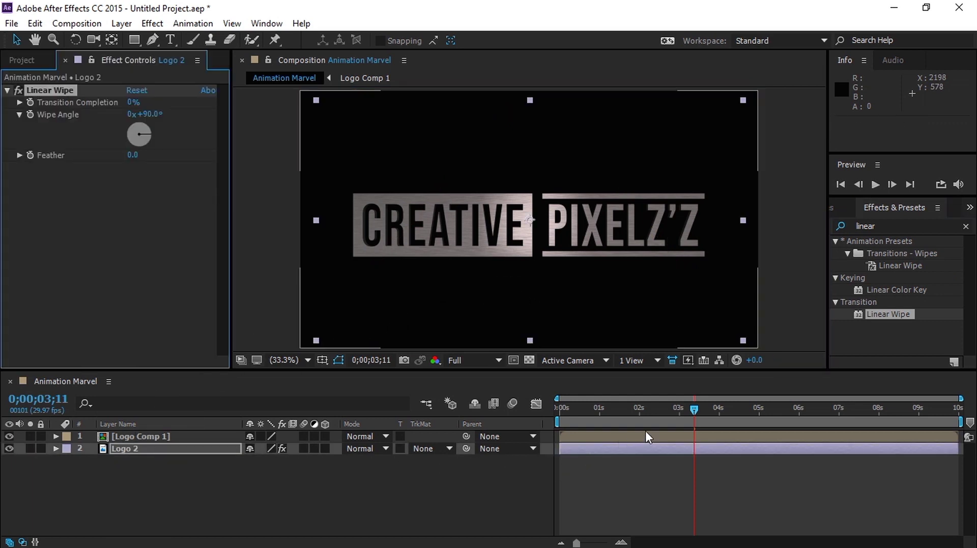
Step: Animate the Linear Wipe's Transition Completion from 0% at 2 seconds to 100% at 5 seconds
{"action": "left_click_drag", "start_coordinate": [692, 405], "coordinate": [640, 398]}
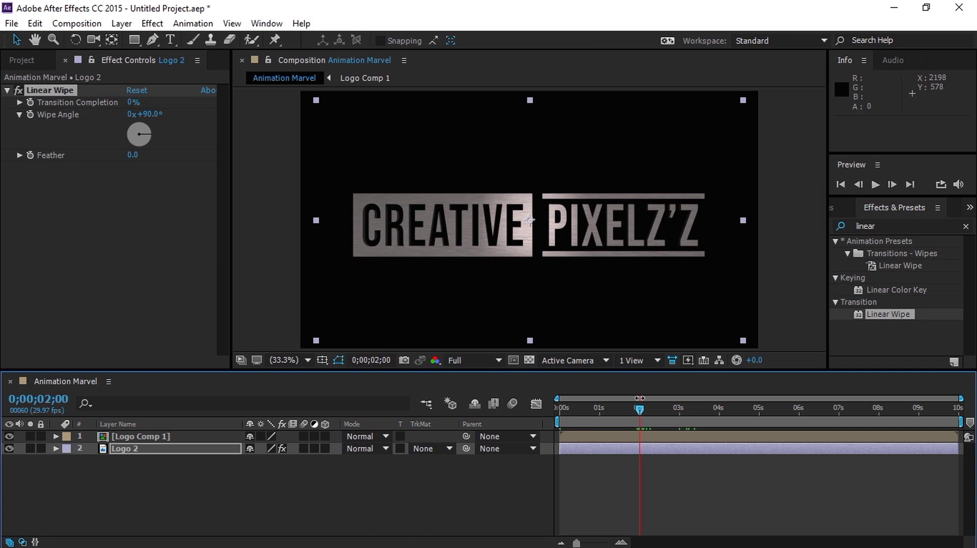
{"action": "left_click", "coordinate": [30, 102]}
{"action": "left_click_drag", "start_coordinate": [640, 411], "coordinate": [759, 417]}
{"action": "left_click_drag", "start_coordinate": [131, 105], "coordinate": [264, 118]}
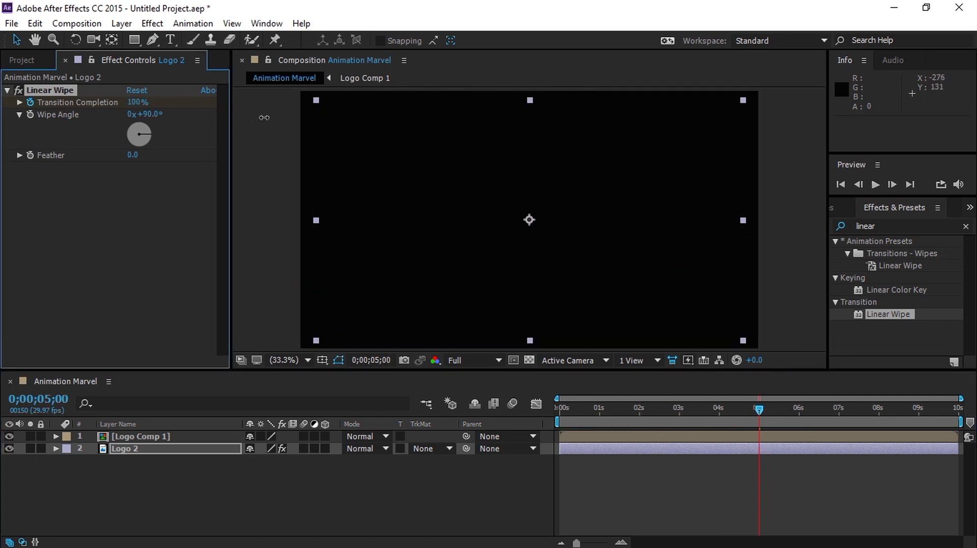
Step: Set the composition preview resolution to Third and return the current time to 2 seconds
{"action": "left_click", "coordinate": [464, 360]}
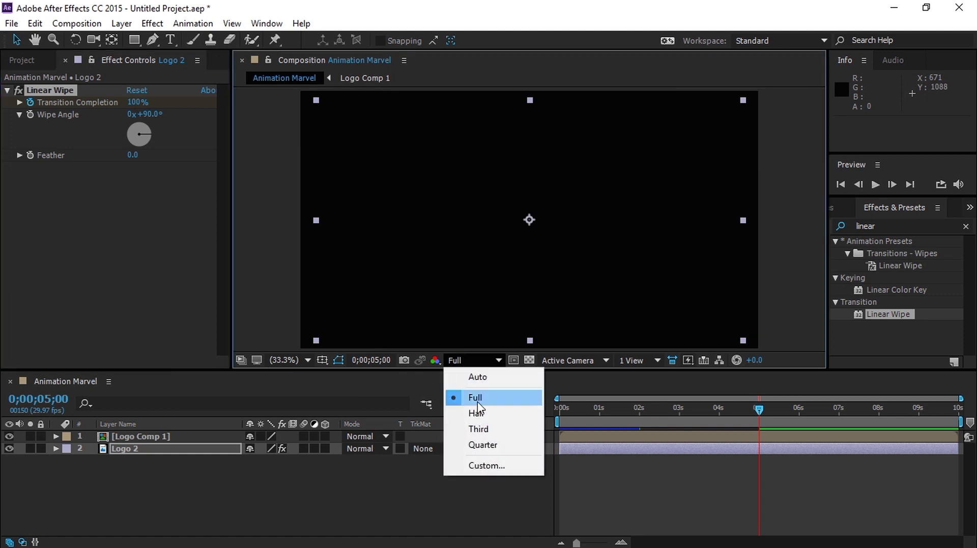
{"action": "left_click", "coordinate": [479, 428]}
{"action": "left_click_drag", "start_coordinate": [727, 413], "coordinate": [641, 395]}
{"action": "left_click", "coordinate": [440, 487]}
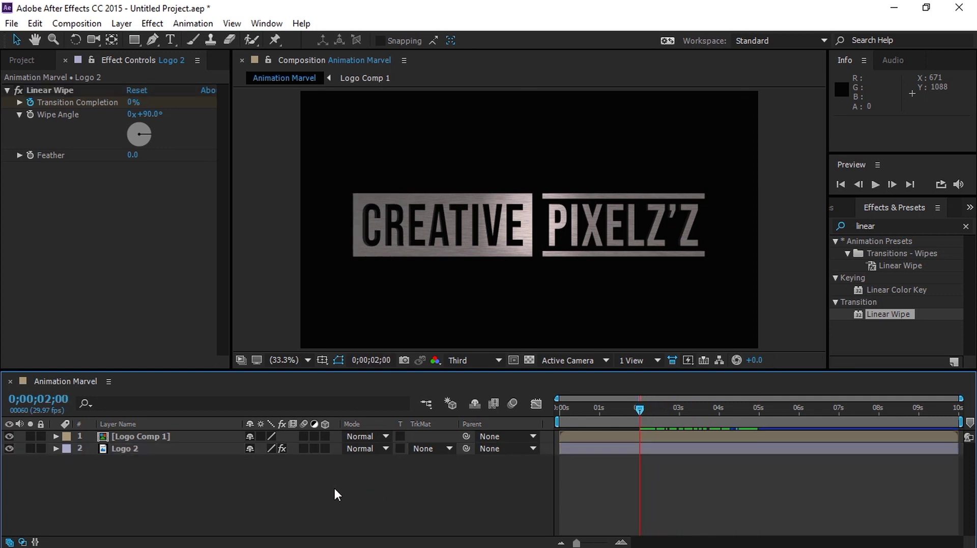
Step: Create a black 1920 x 1080 px solid named Particles in the Animation Marvel composition
{"action": "right_click", "coordinate": [316, 481]}
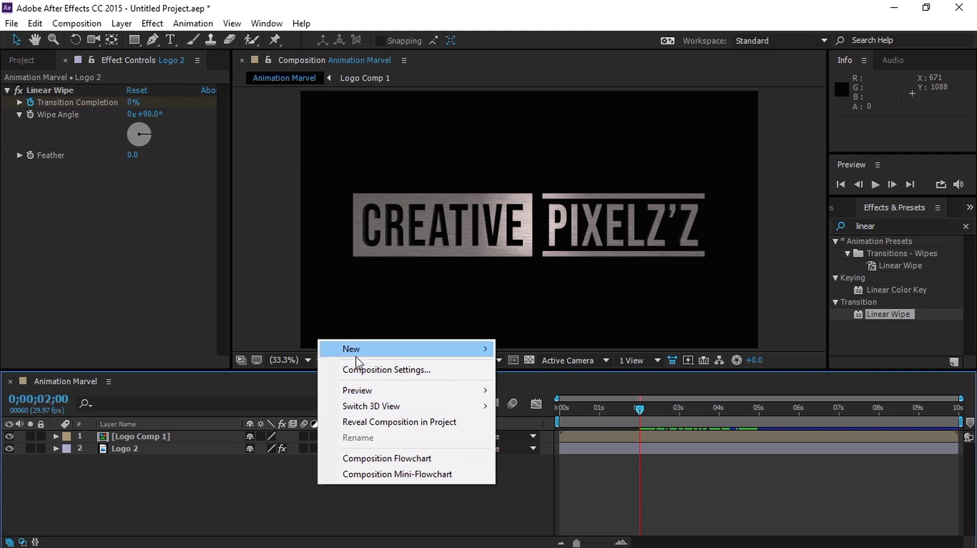
{"action": "mouse_move", "coordinate": [356, 351]}
{"action": "left_click", "coordinate": [529, 385]}
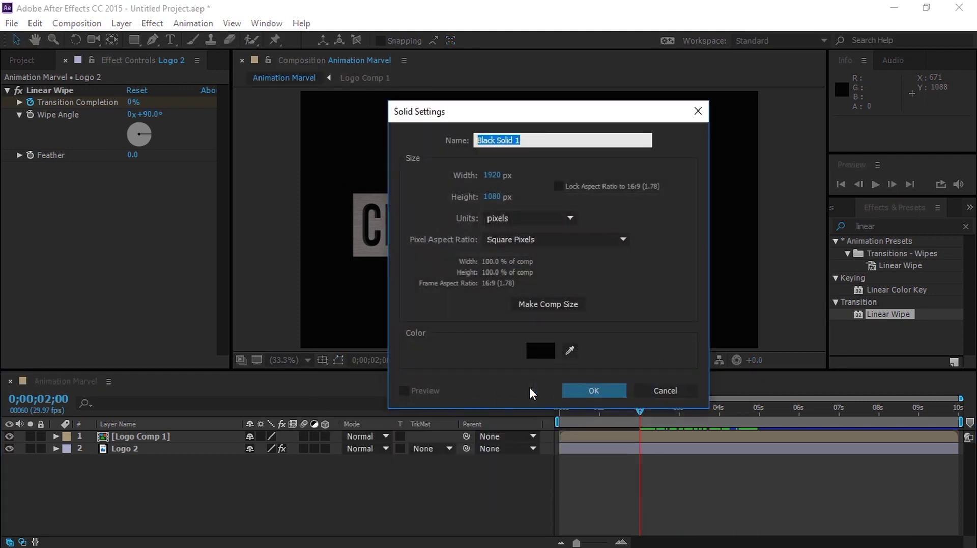
{"action": "type", "text": "Particles"}
{"action": "key", "text": "Return"}
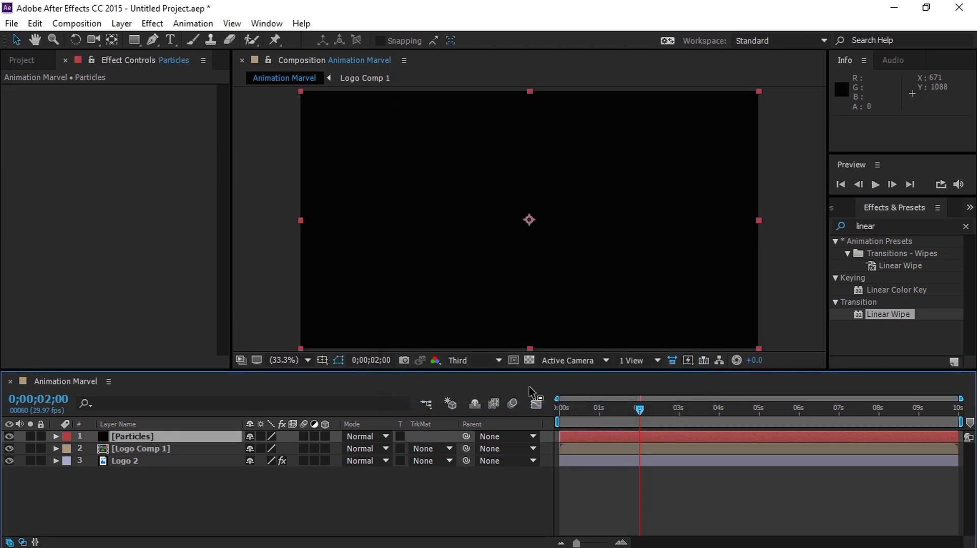
Step: Find the Trapcode Particular effect and apply it to the Particles layer
{"action": "left_click", "coordinate": [875, 226]}
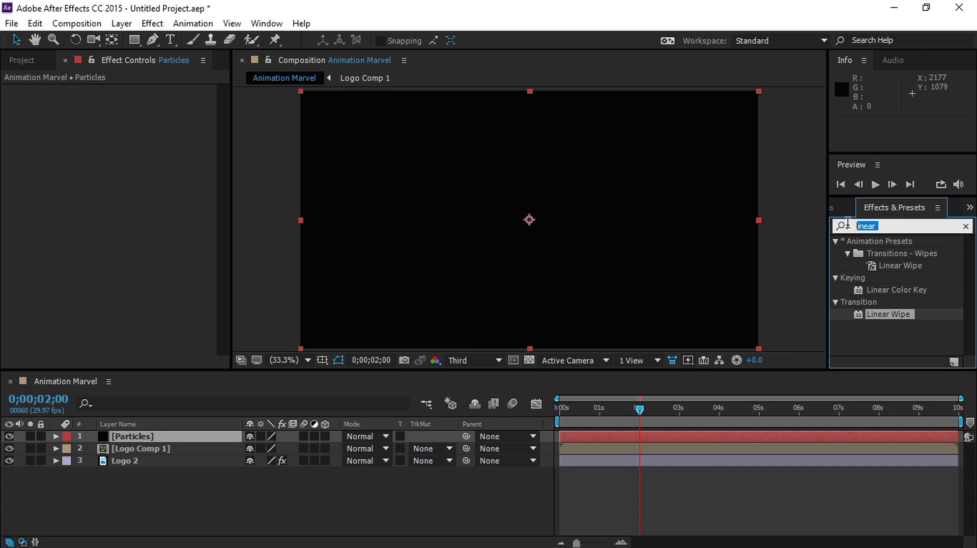
{"action": "type", "text": "part"}
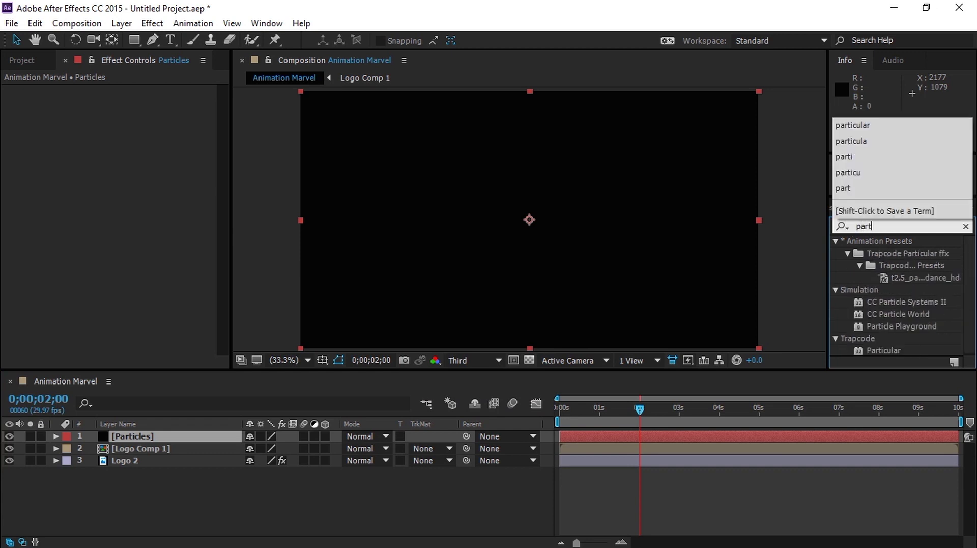
{"action": "type", "text": "icu"}
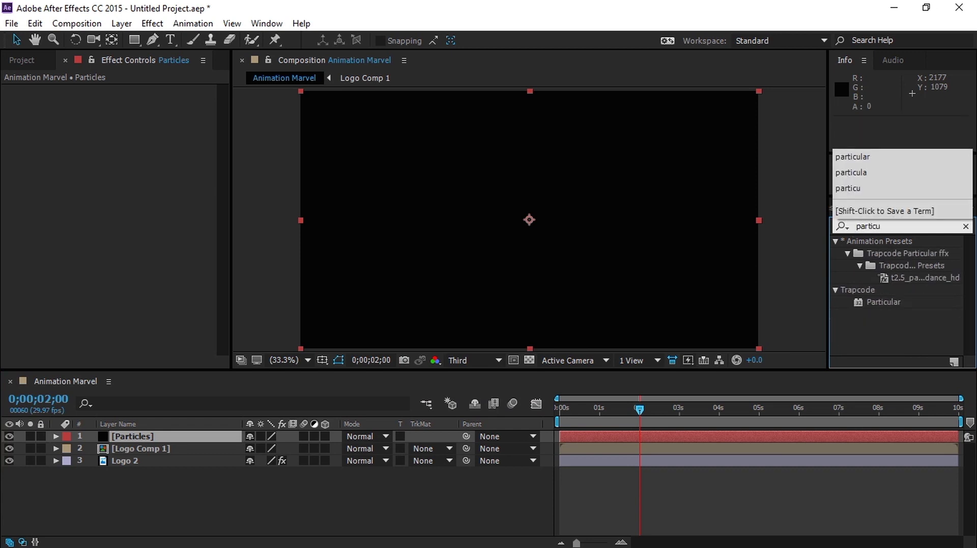
{"action": "left_click_drag", "start_coordinate": [899, 303], "coordinate": [480, 291]}
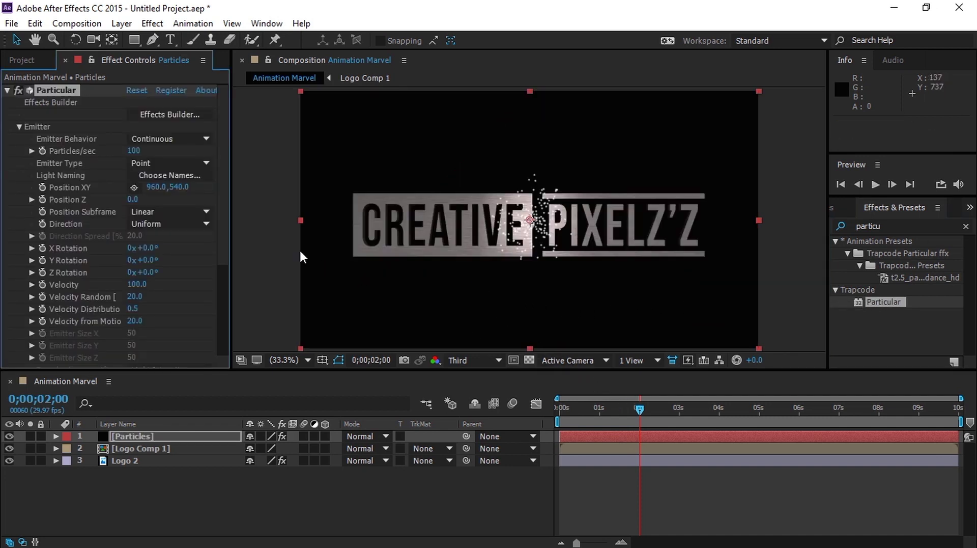
Step: Set Particular's Emitter Type to Layer and expand the Layer Emitter settings
{"action": "mouse_move", "coordinate": [226, 166]}
{"action": "left_mouse_down"}
{"action": "mouse_move", "coordinate": [220, 213]}
{"action": "mouse_move", "coordinate": [219, 174]}
{"action": "left_mouse_up"}
{"action": "left_click", "coordinate": [179, 141]}
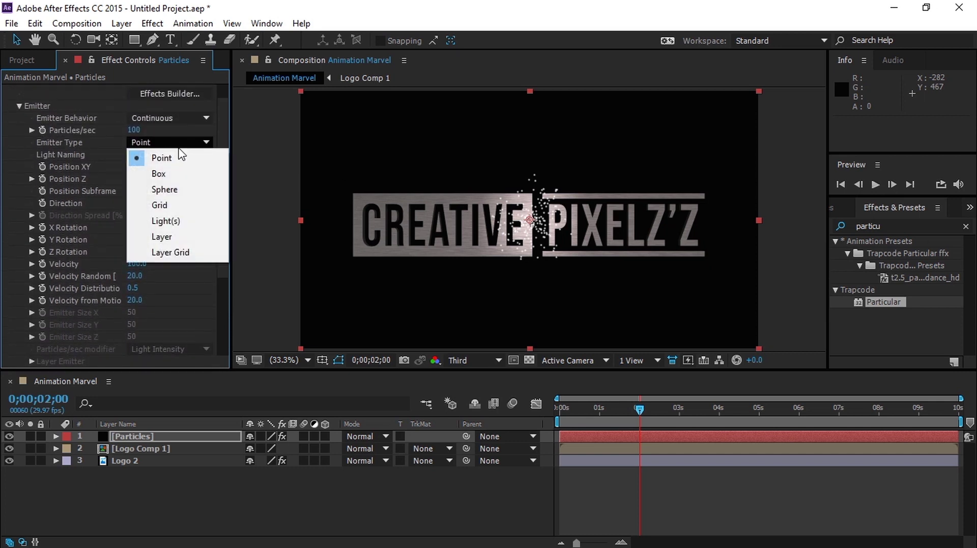
{"action": "left_click", "coordinate": [170, 237]}
{"action": "left_click_drag", "start_coordinate": [222, 148], "coordinate": [220, 232]}
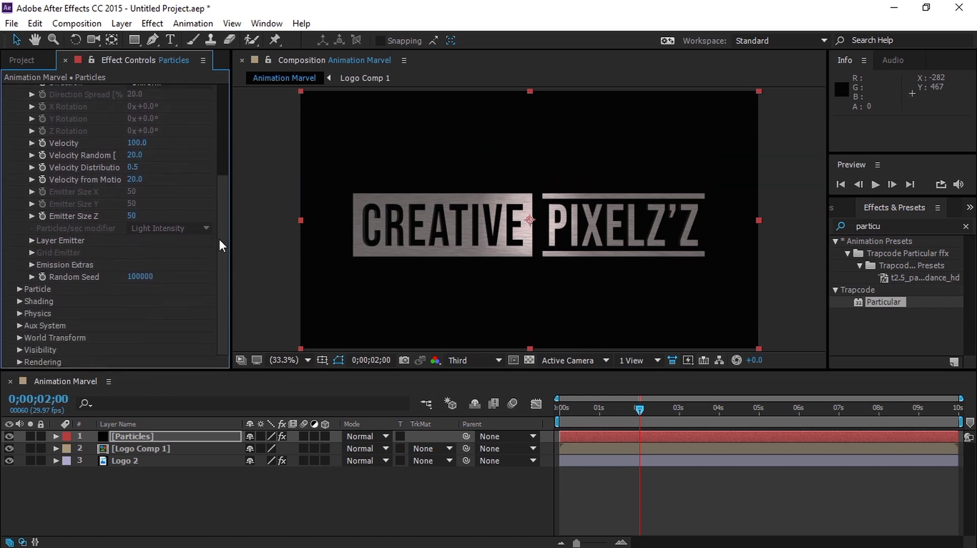
{"action": "left_click", "coordinate": [31, 240]}
Step: Turn the Logo Comp 1 layer into a 3D layer
{"action": "left_click", "coordinate": [134, 251]}
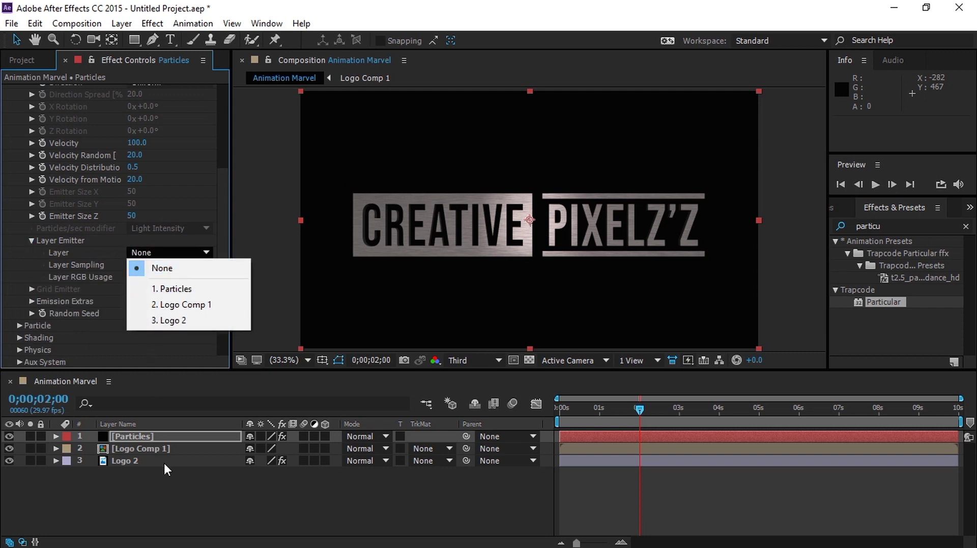
{"action": "left_click", "coordinate": [163, 484]}
{"action": "left_click", "coordinate": [163, 484]}
{"action": "left_click", "coordinate": [151, 448]}
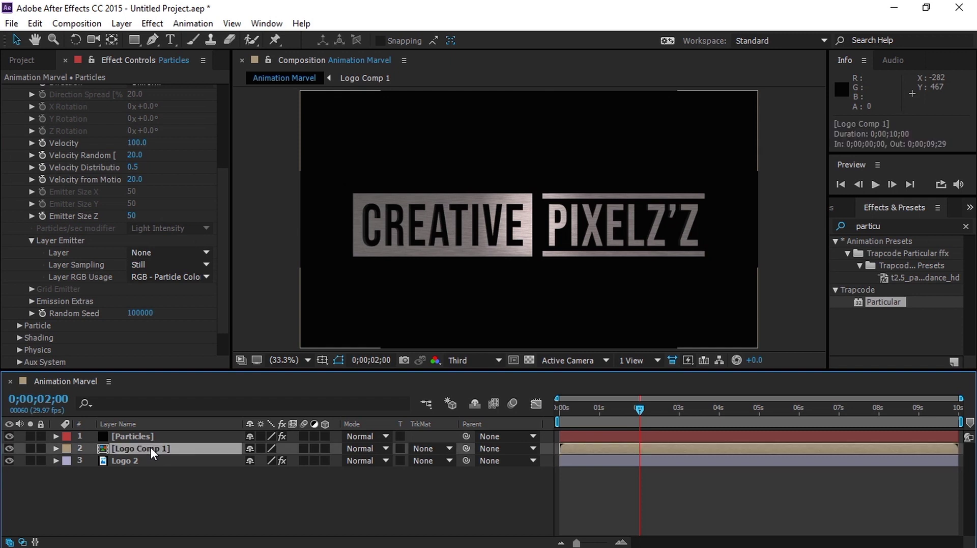
{"action": "left_click", "coordinate": [325, 448]}
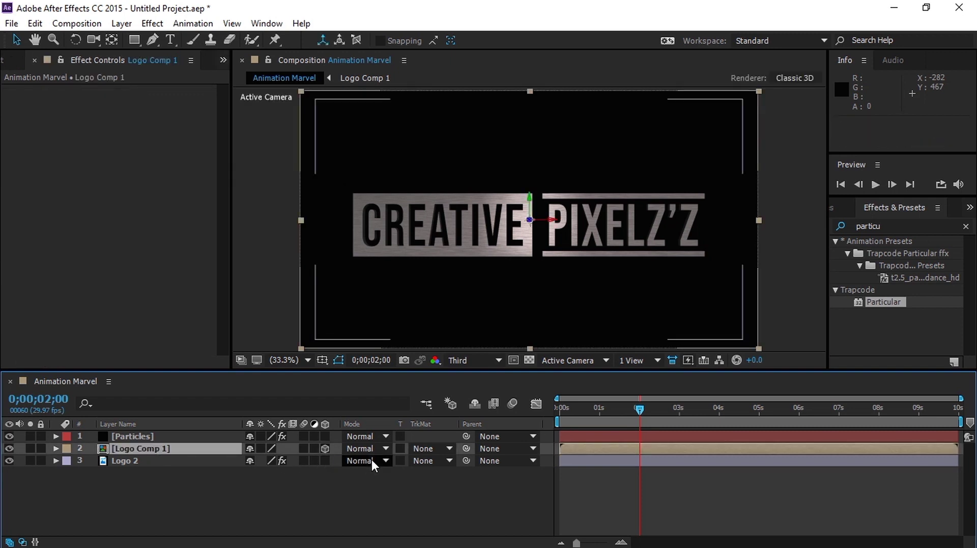
Step: Use Logo Comp 1 as the Particles layer's emitter layer, with Layer Sampling set to Particle Birth Time
{"action": "left_click", "coordinate": [193, 435]}
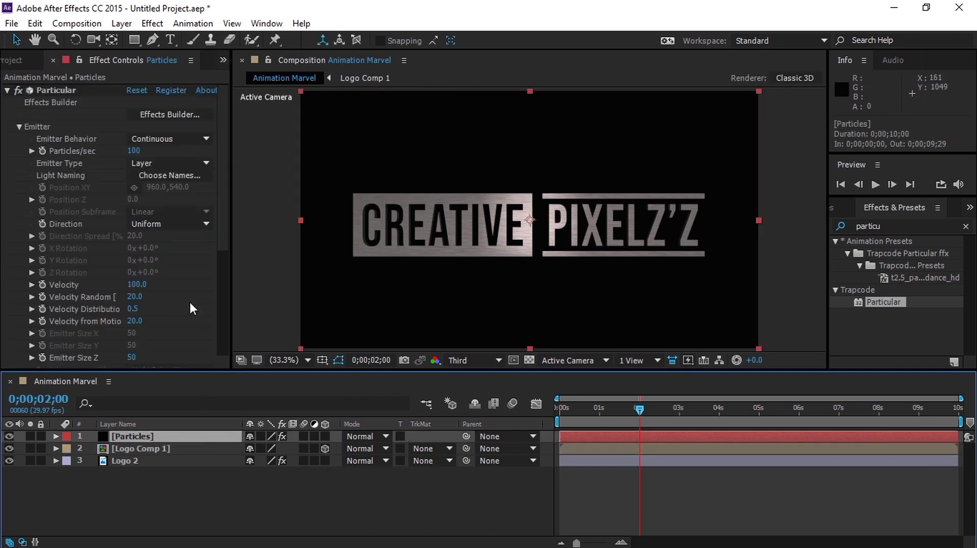
{"action": "left_click_drag", "start_coordinate": [221, 246], "coordinate": [218, 313]}
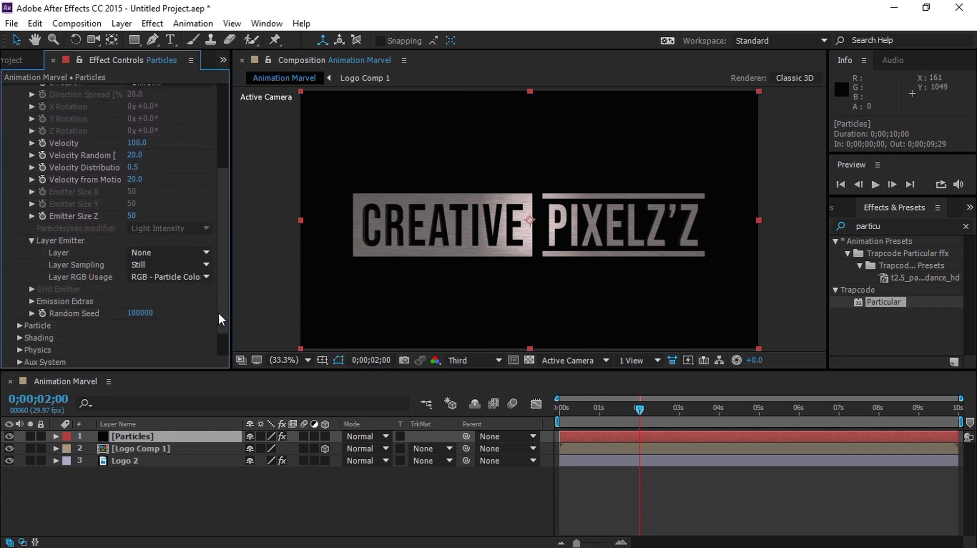
{"action": "left_click", "coordinate": [166, 253]}
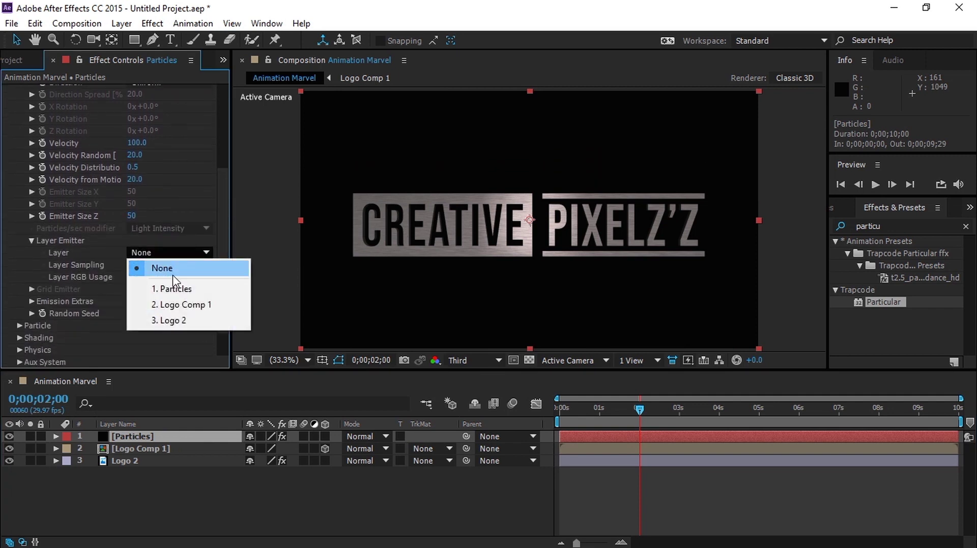
{"action": "left_click", "coordinate": [182, 305]}
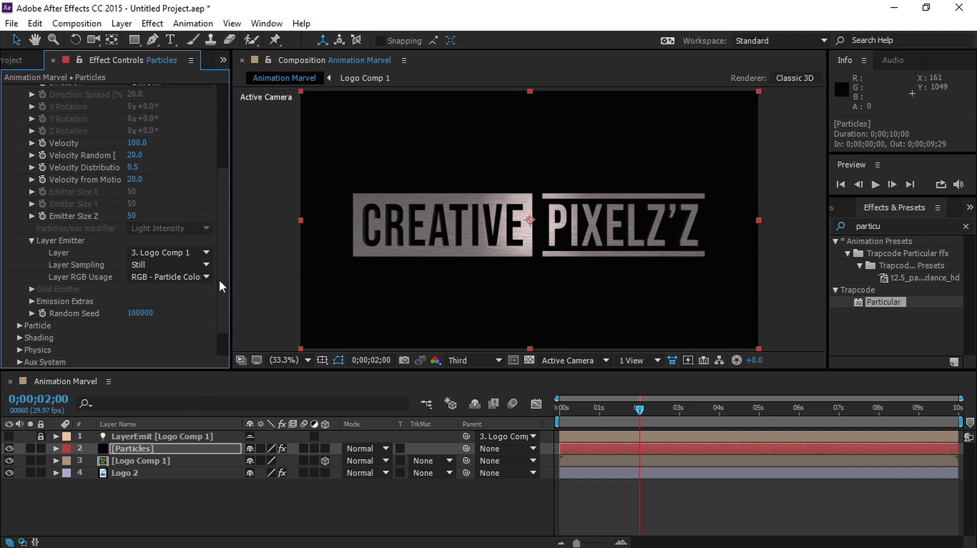
{"action": "left_click", "coordinate": [202, 267]}
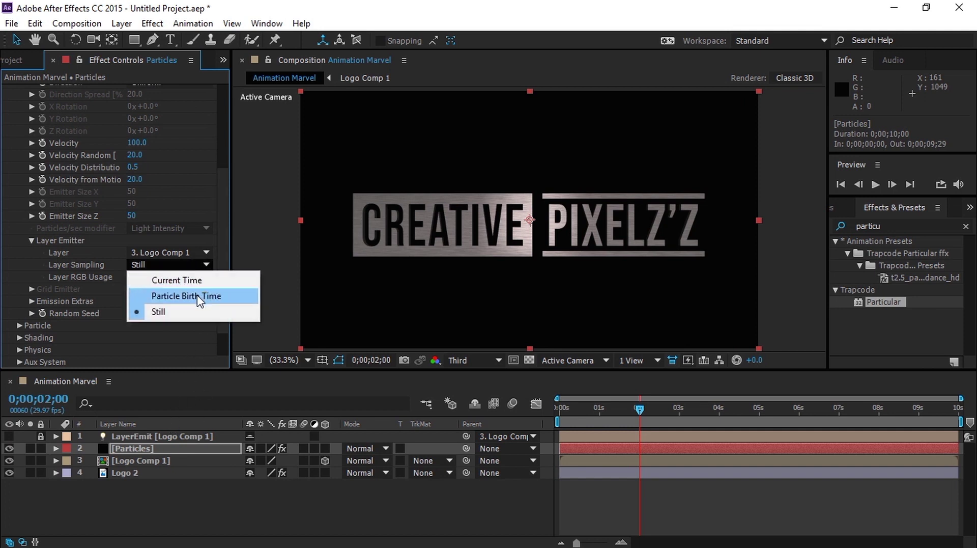
{"action": "left_click", "coordinate": [198, 294]}
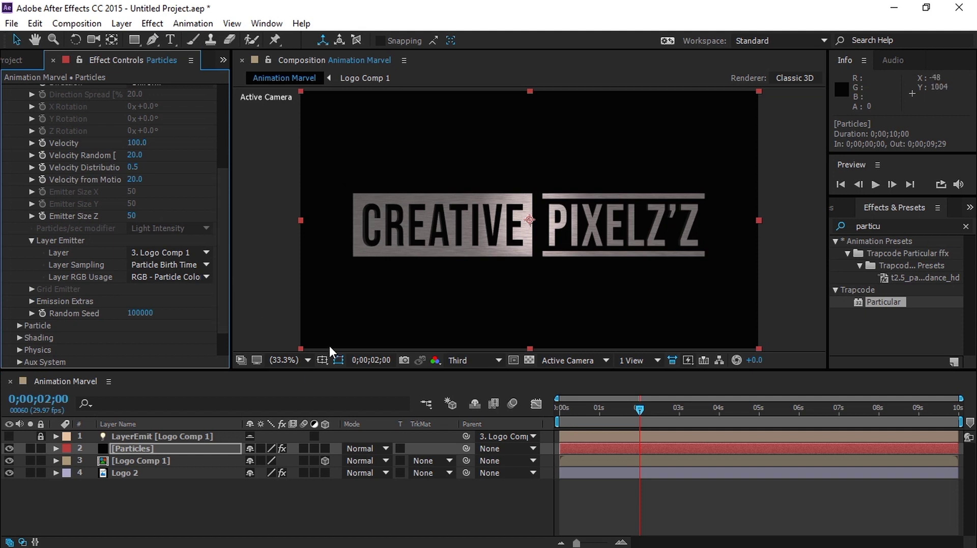
Step: Move the current time to 0;00;02;11 and set Particular's Particles/sec to 1000000
{"action": "left_click_drag", "start_coordinate": [638, 412], "coordinate": [654, 411]}
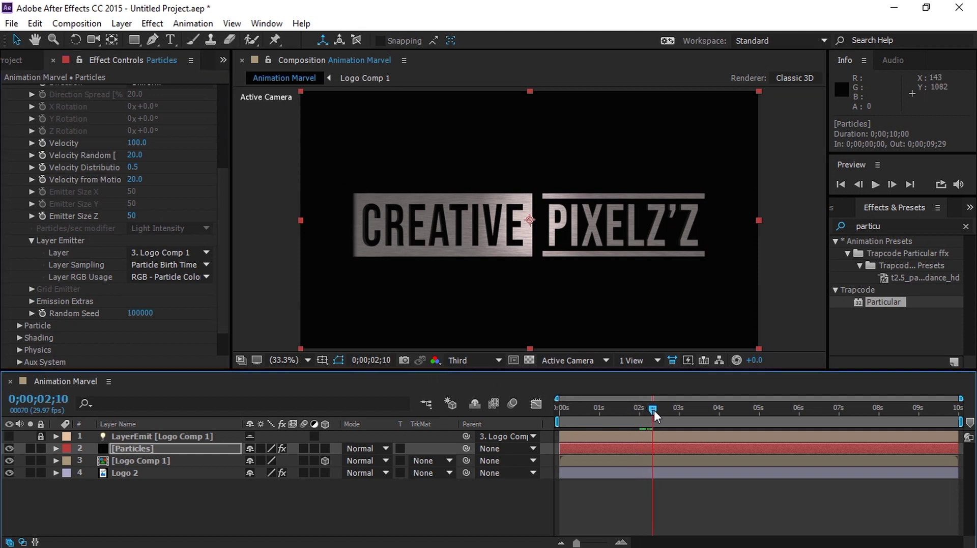
{"action": "left_click", "coordinate": [223, 274]}
{"action": "left_click_drag", "start_coordinate": [222, 271], "coordinate": [224, 182]}
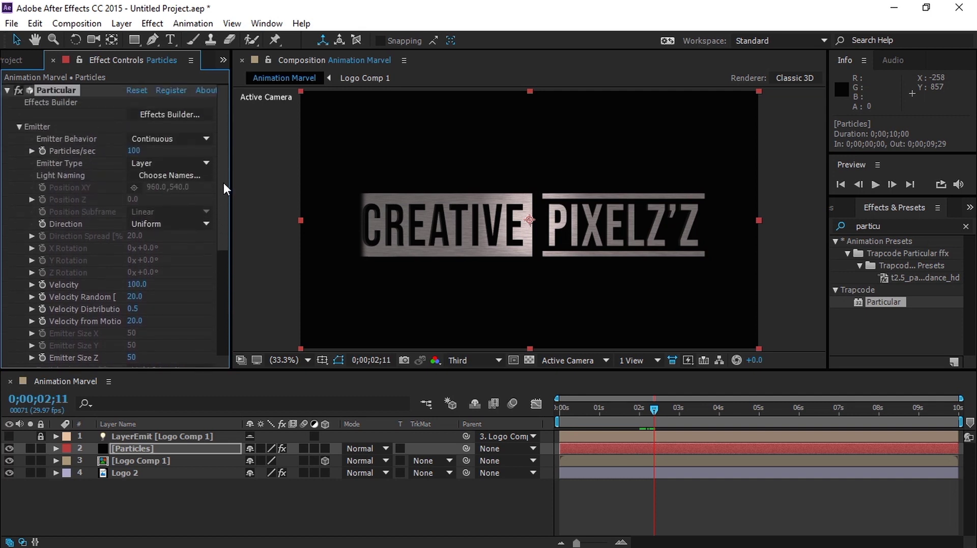
{"action": "left_click", "coordinate": [134, 152]}
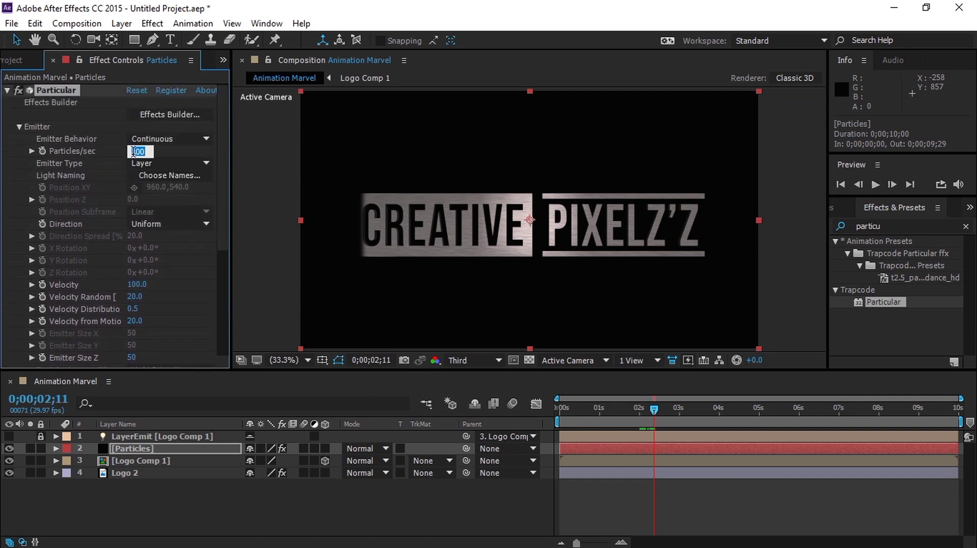
{"action": "type", "text": "1000"}
{"action": "type", "text": "0"}
{"action": "type", "text": "000"}
{"action": "key", "text": "Return"}
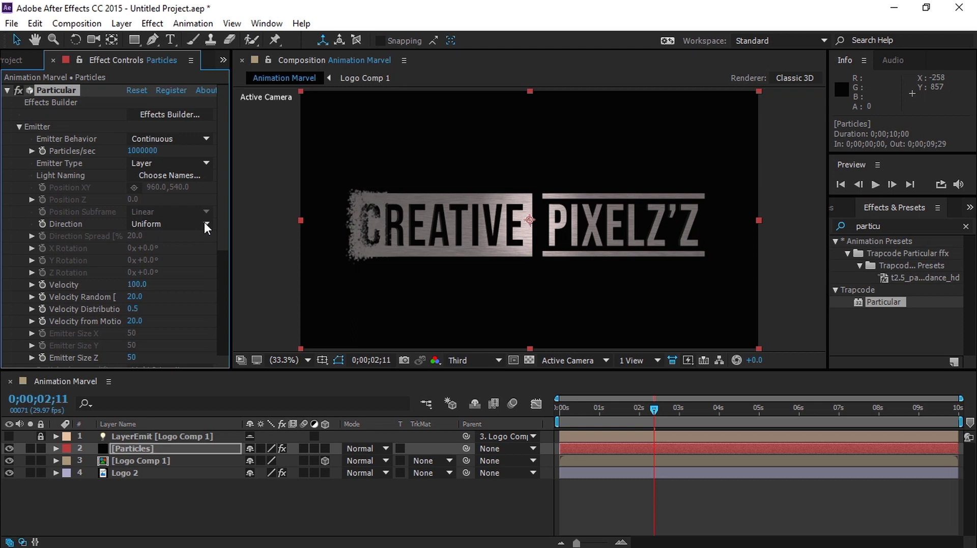
Step: Set the emitter's Velocity Random to 100, Velocity Distribution to 2.6 and Emitter Size Z to 0
{"action": "left_click_drag", "start_coordinate": [220, 182], "coordinate": [221, 213]}
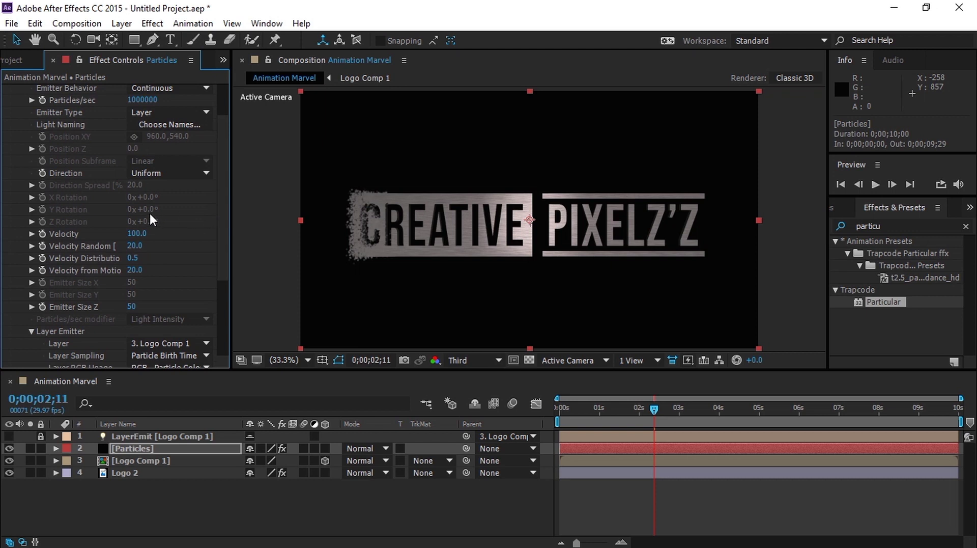
{"action": "left_click_drag", "start_coordinate": [138, 248], "coordinate": [224, 247]}
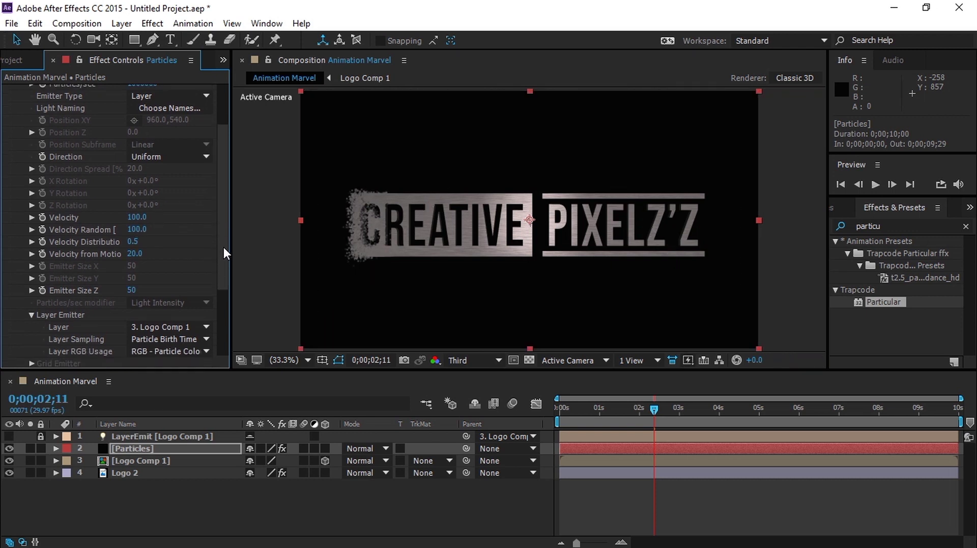
{"action": "left_click", "coordinate": [135, 237]}
{"action": "type", "text": "2.6"}
{"action": "key", "text": "Return"}
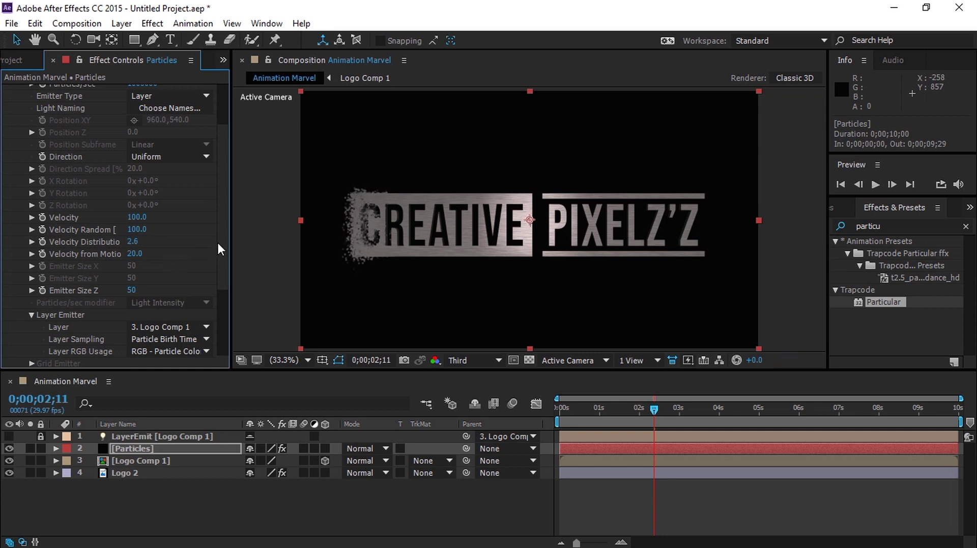
{"action": "left_click_drag", "start_coordinate": [225, 234], "coordinate": [221, 252]}
{"action": "left_click_drag", "start_coordinate": [130, 260], "coordinate": [94, 255]}
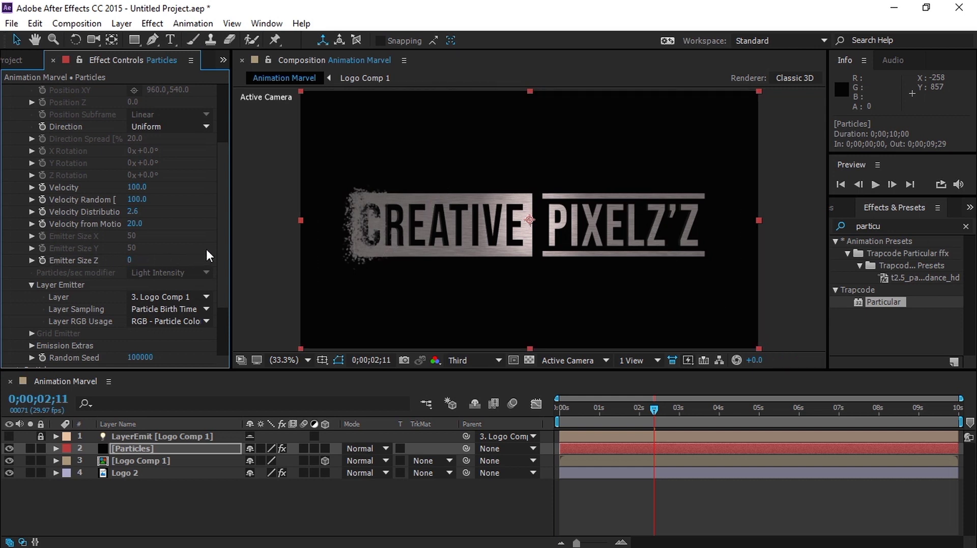
Step: In Particular's Particle settings, set Life to 12 seconds and Life Random to 21%
{"action": "left_click_drag", "start_coordinate": [224, 249], "coordinate": [208, 311]}
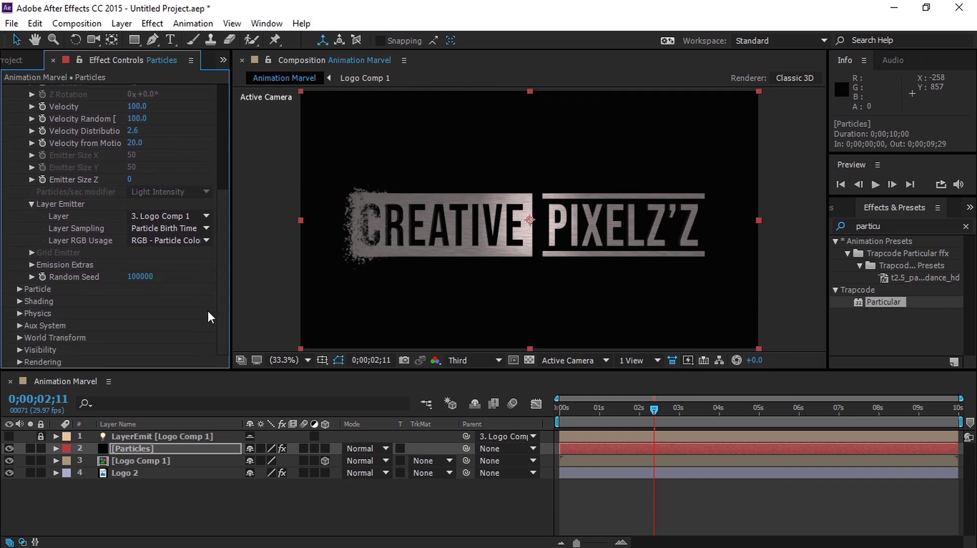
{"action": "left_click", "coordinate": [21, 289]}
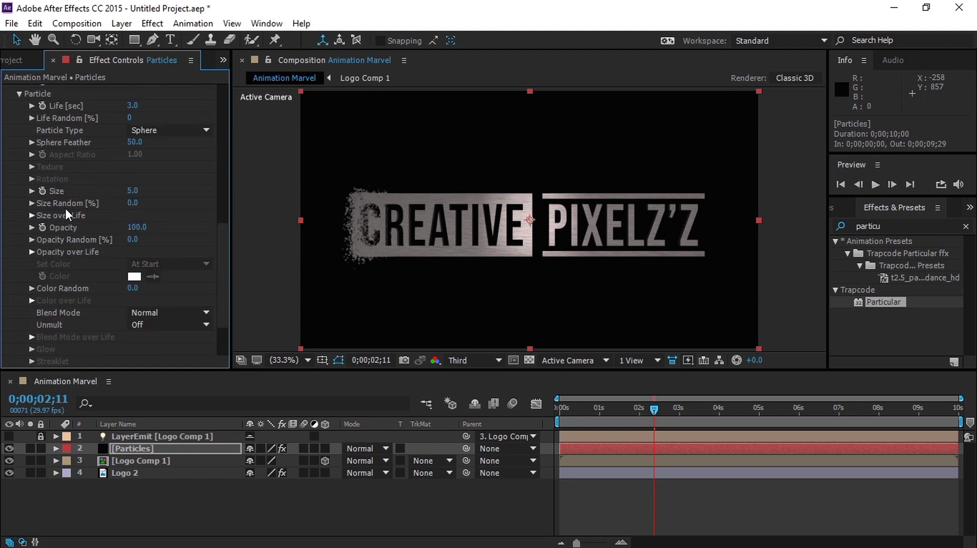
{"action": "left_click", "coordinate": [132, 106]}
{"action": "type", "text": "12"}
{"action": "key", "text": "Return"}
{"action": "left_click", "coordinate": [131, 119]}
{"action": "type", "text": "0"}
{"action": "left_click_drag", "start_coordinate": [130, 118], "coordinate": [147, 117]}
Step: Change the Particle Type to Cloudlet and set its Cloudlet Feather to 0
{"action": "left_click", "coordinate": [148, 131]}
{"action": "left_click", "coordinate": [169, 191]}
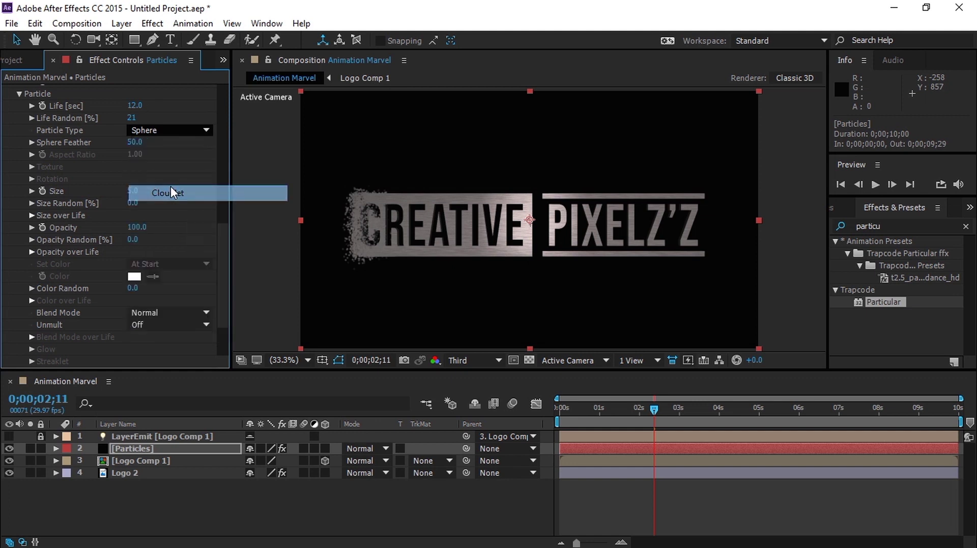
{"action": "left_click_drag", "start_coordinate": [135, 143], "coordinate": [70, 142]}
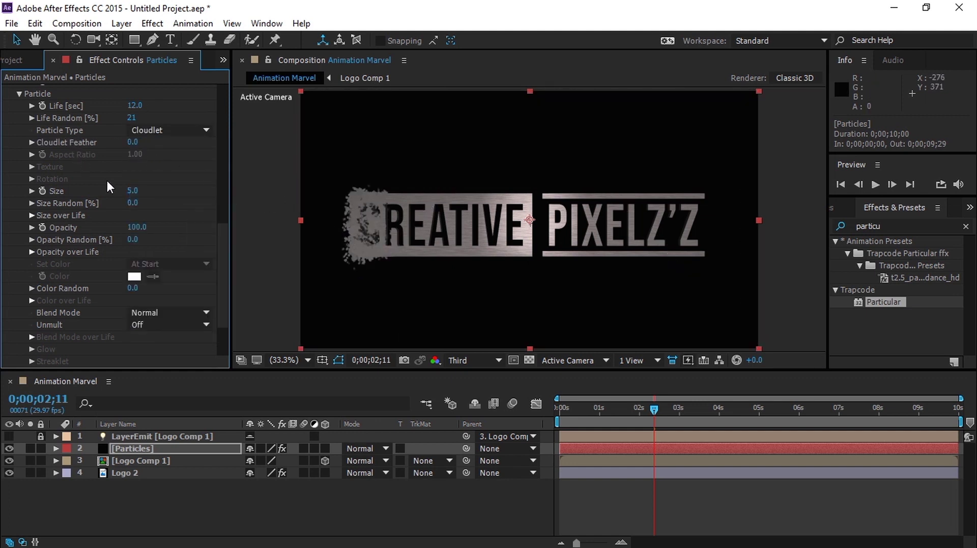
Step: Set the particle Size to 3 and Size Random to 100%
{"action": "left_click", "coordinate": [132, 192]}
{"action": "type", "text": "3"}
{"action": "key", "text": "Return"}
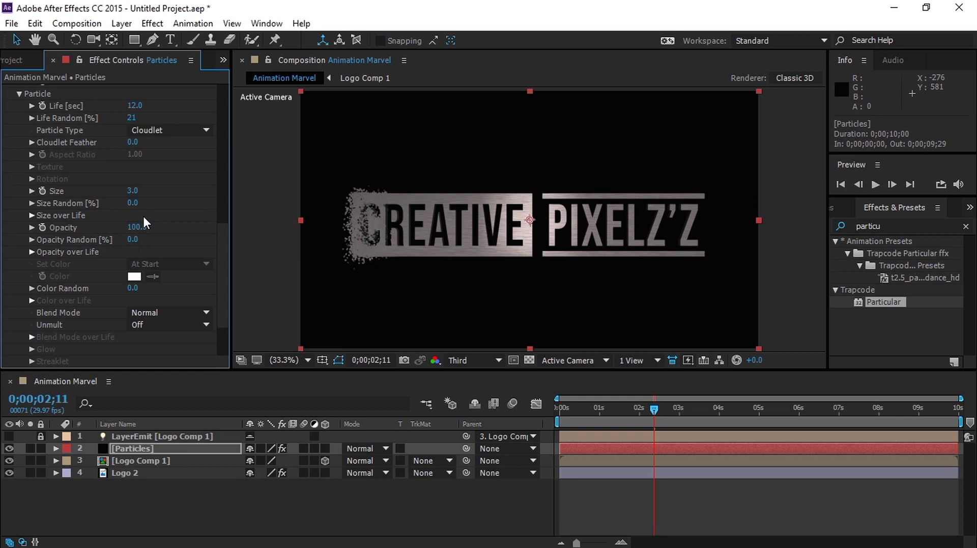
{"action": "scroll", "coordinate": [158, 224], "scroll_direction": "down", "scroll_amount": 1}
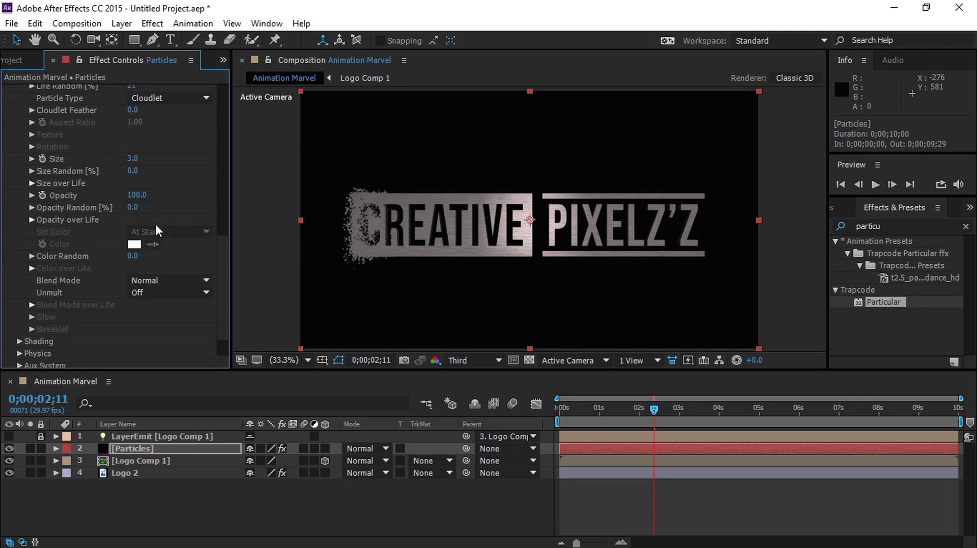
{"action": "left_click_drag", "start_coordinate": [136, 175], "coordinate": [189, 186]}
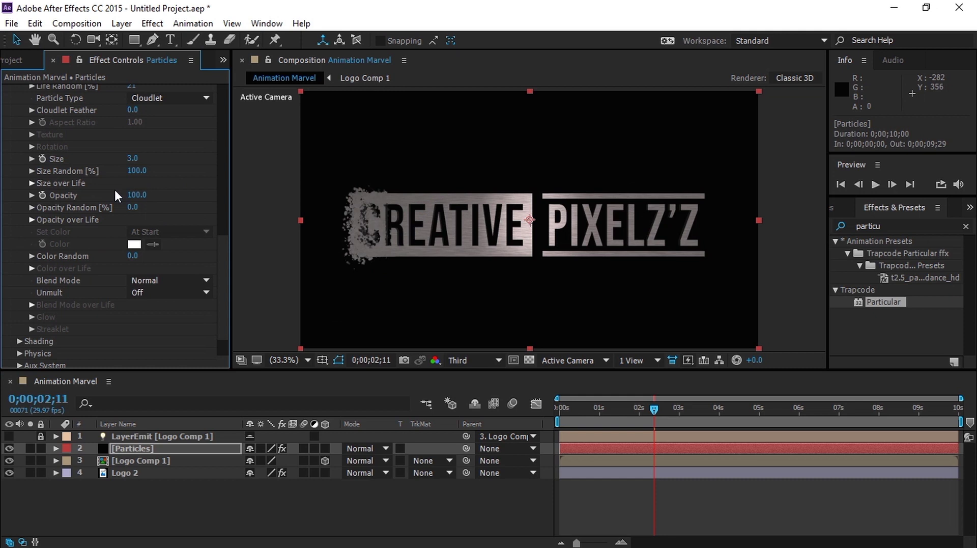
Step: Expand the Size over Life graph and widen the effect settings area to reach its curve presets
{"action": "left_click", "coordinate": [31, 183]}
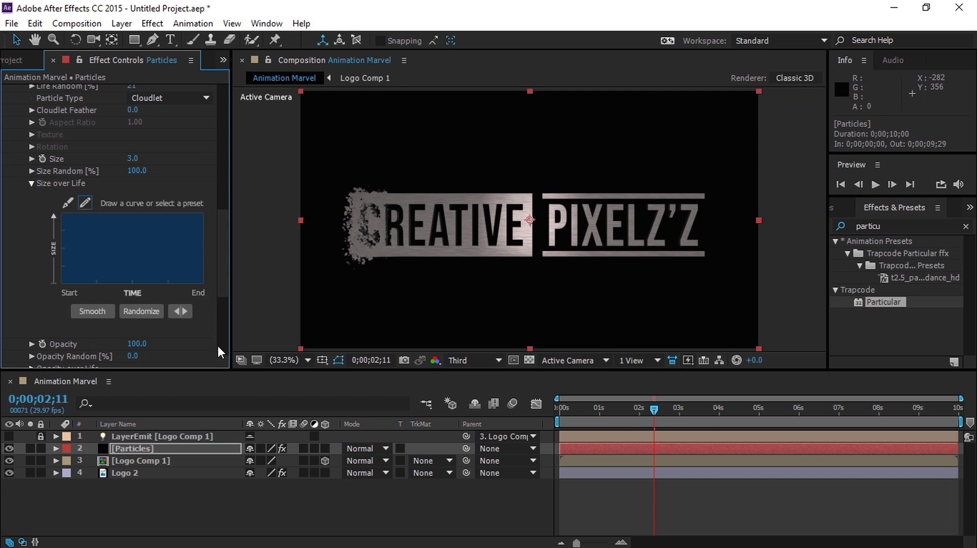
{"action": "left_click_drag", "start_coordinate": [232, 303], "coordinate": [255, 302]}
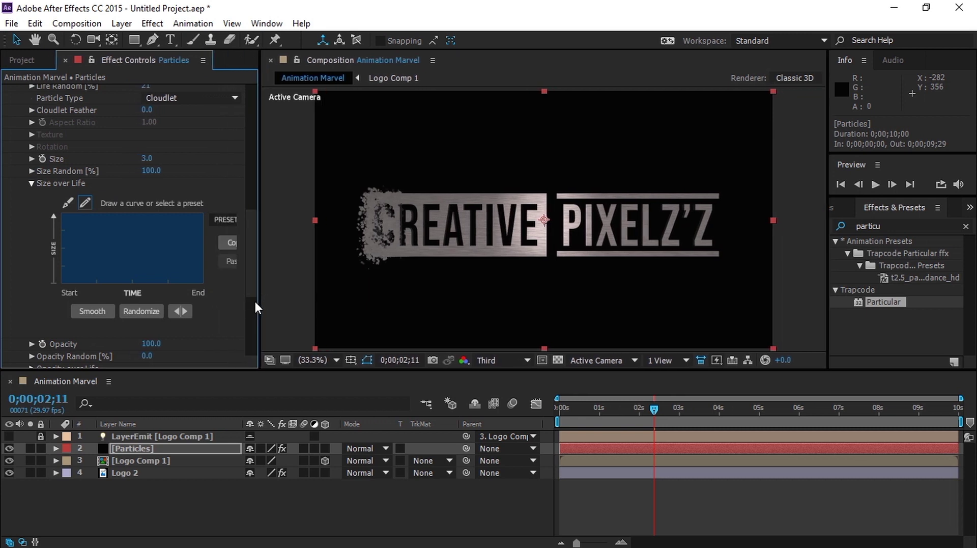
{"action": "mouse_move", "coordinate": [221, 220]}
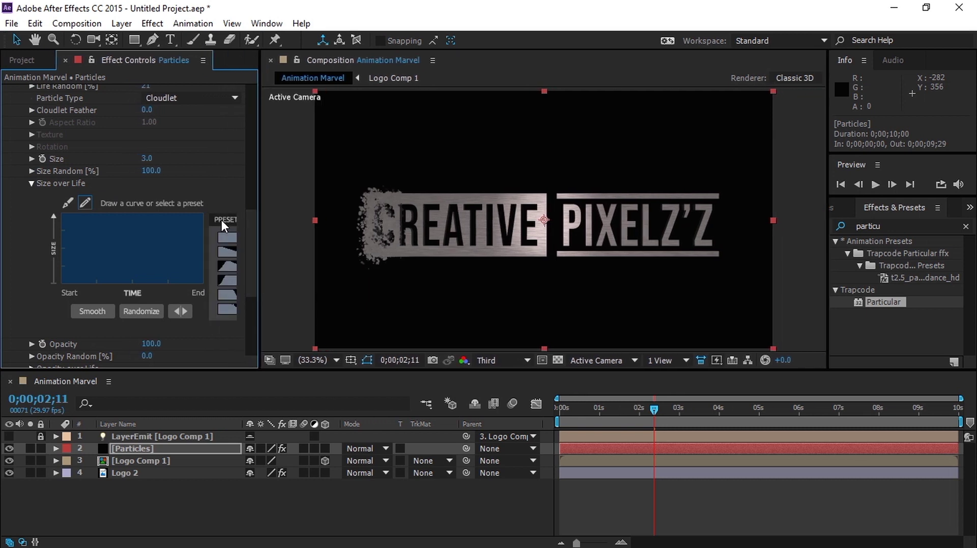
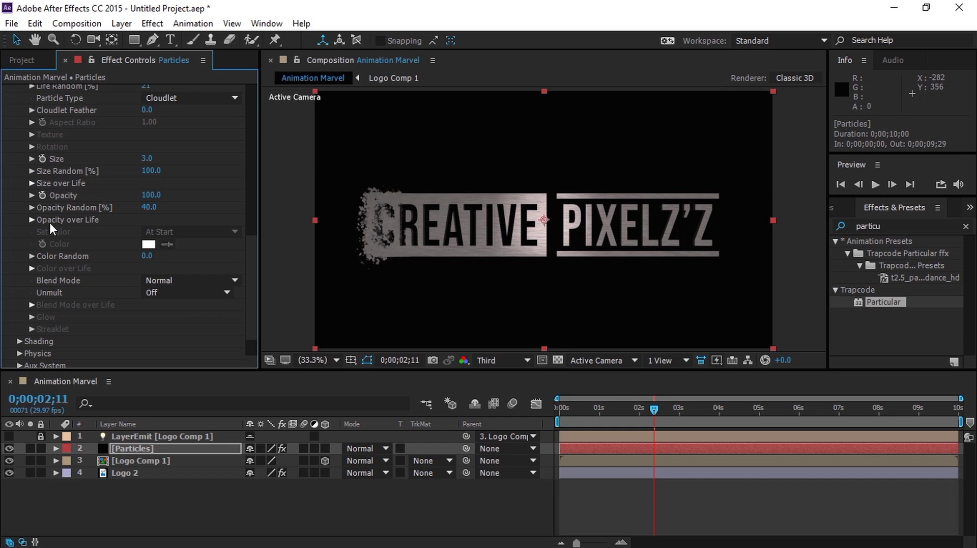
Step: Set Opacity Random to 45% and apply the straight-line fade-out preset to Opacity over Life
{"action": "left_click", "coordinate": [150, 207]}
{"action": "type", "text": "45"}
{"action": "key", "text": "Return"}
{"action": "left_click", "coordinate": [31, 218]}
{"action": "left_click", "coordinate": [218, 247]}
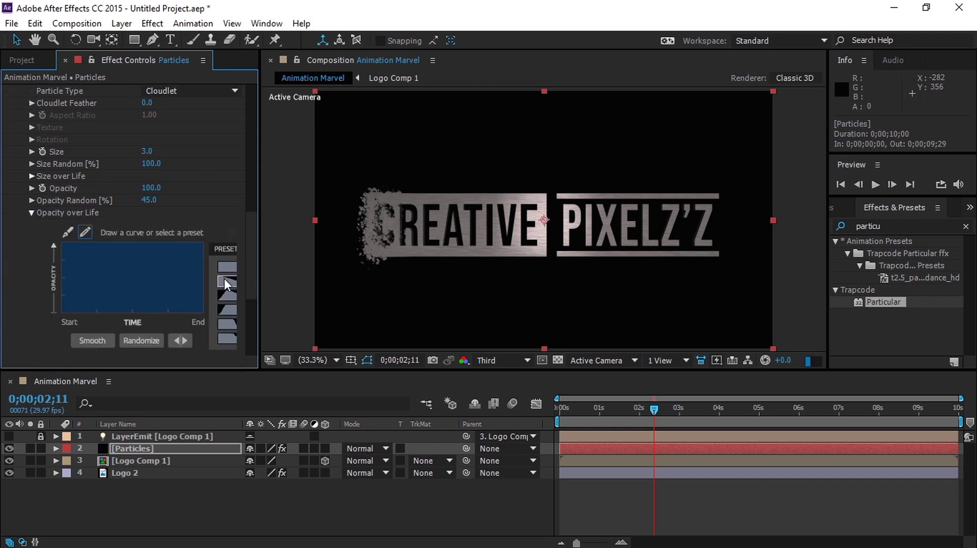
{"action": "left_click", "coordinate": [224, 280]}
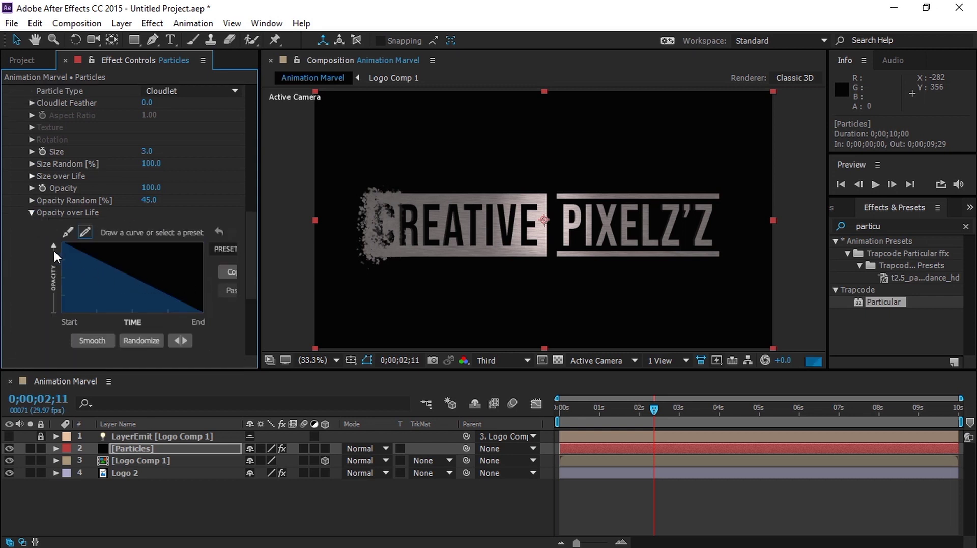
{"action": "left_click", "coordinate": [31, 213]}
Step: In Particular's Shading settings, turn on Shadowlet for Main and Shadowlet for Aux
{"action": "scroll", "coordinate": [27, 292], "scroll_direction": "down", "scroll_amount": 2}
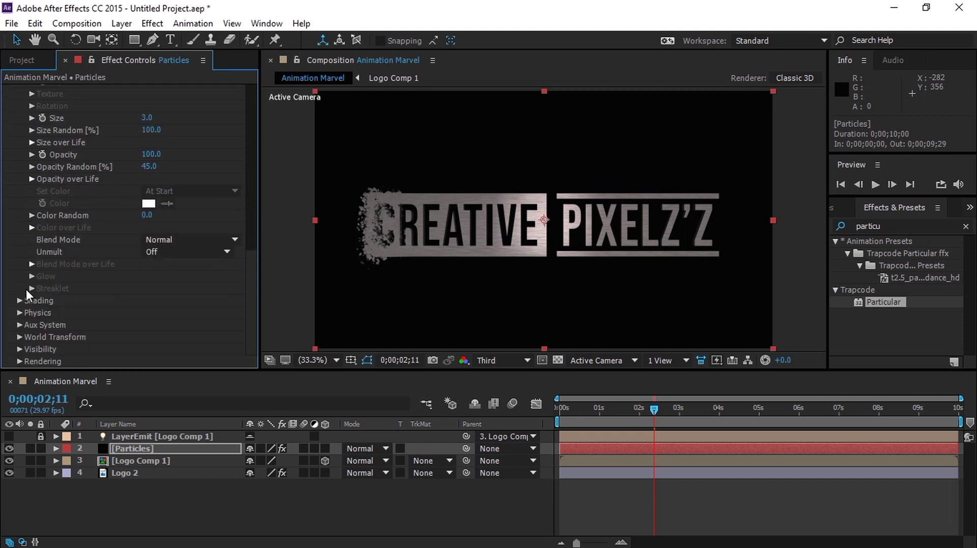
{"action": "left_click", "coordinate": [20, 300]}
{"action": "scroll", "coordinate": [20, 299], "scroll_direction": "down", "scroll_amount": 5}
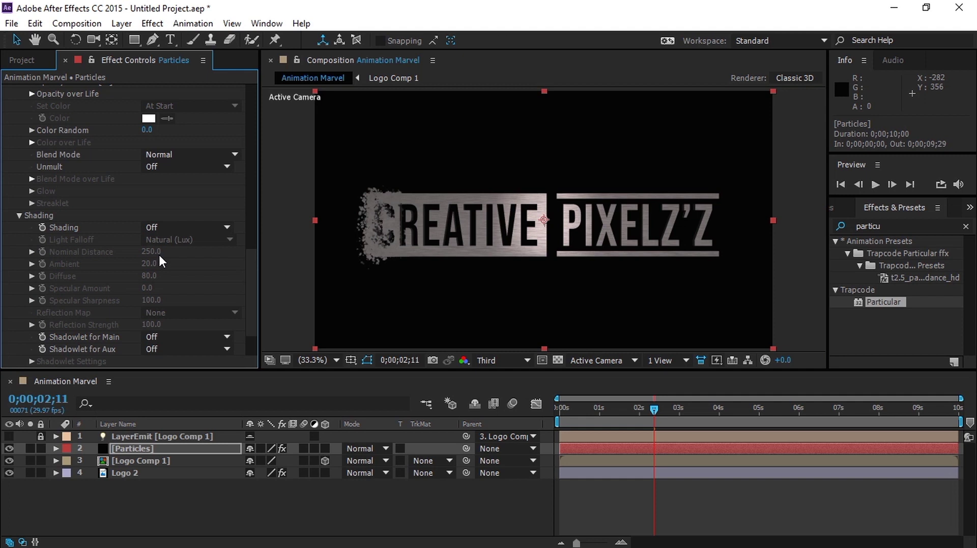
{"action": "scroll", "coordinate": [158, 253], "scroll_direction": "down", "scroll_amount": 2}
{"action": "left_click", "coordinate": [179, 305]}
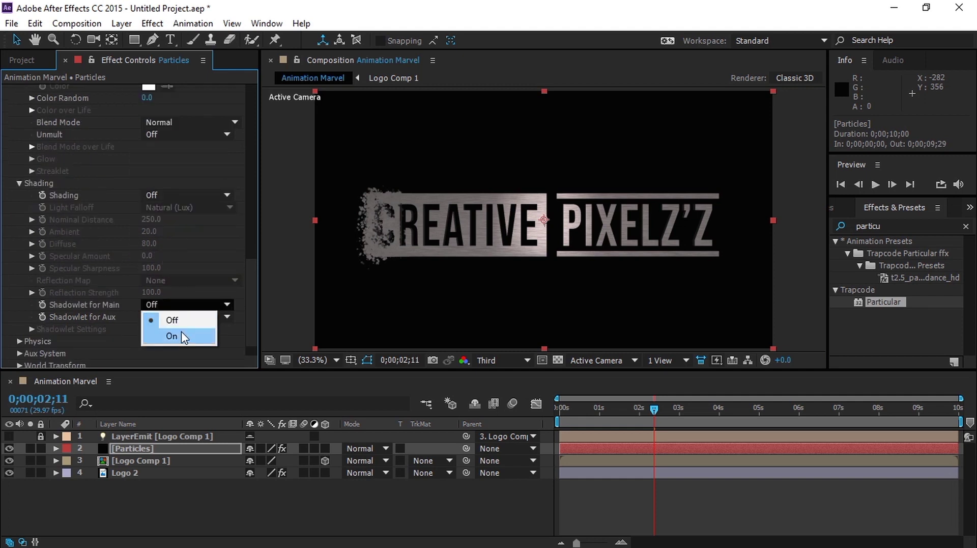
{"action": "left_click", "coordinate": [182, 334]}
{"action": "left_click", "coordinate": [183, 321]}
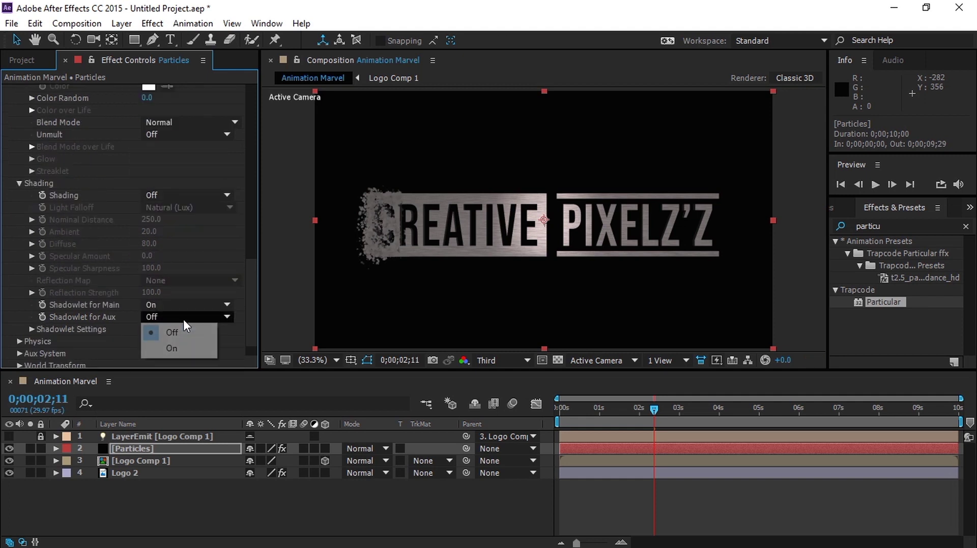
{"action": "left_click", "coordinate": [178, 344]}
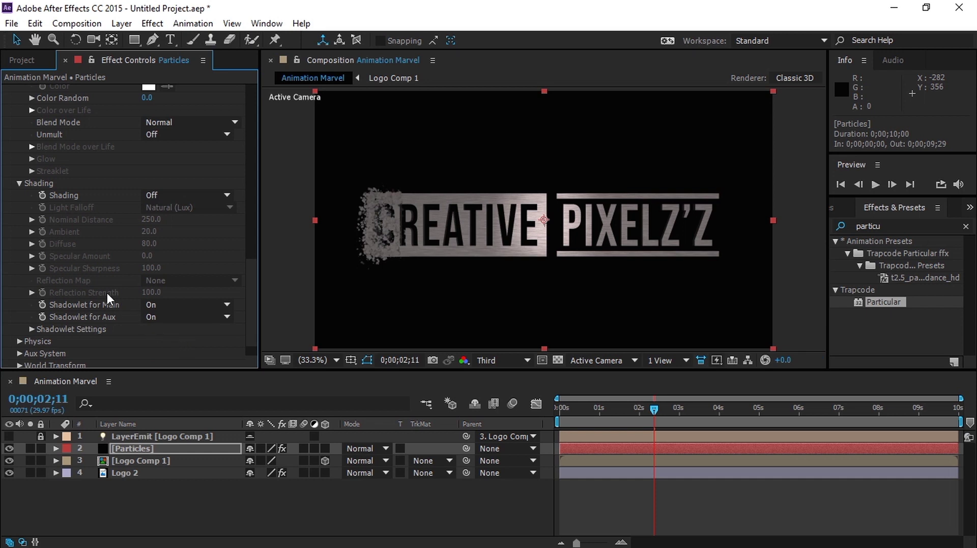
Step: In the Shadowlet Settings, set the shadowlet Opacity to 16
{"action": "scroll", "coordinate": [100, 288], "scroll_direction": "down", "scroll_amount": 2}
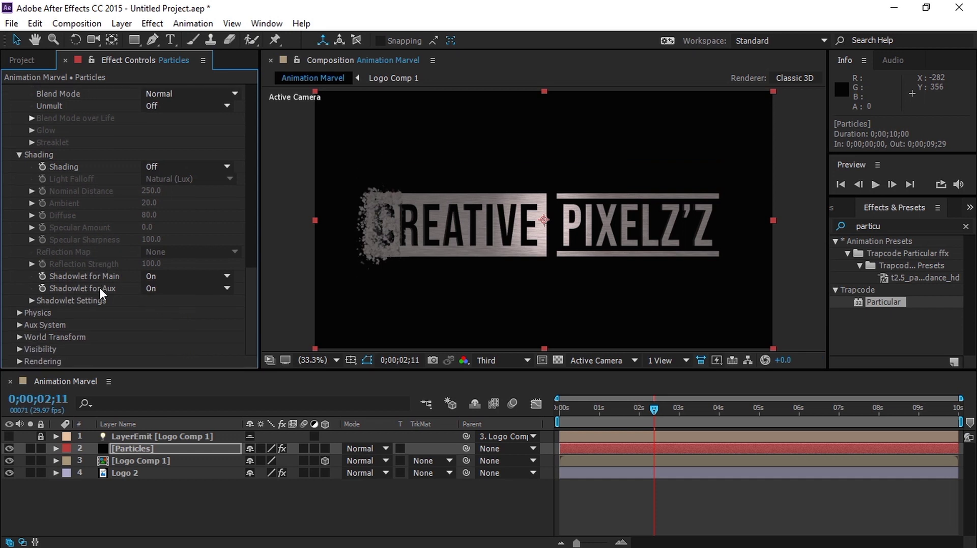
{"action": "left_click", "coordinate": [32, 300]}
{"action": "left_click_drag", "start_coordinate": [143, 329], "coordinate": [166, 326]}
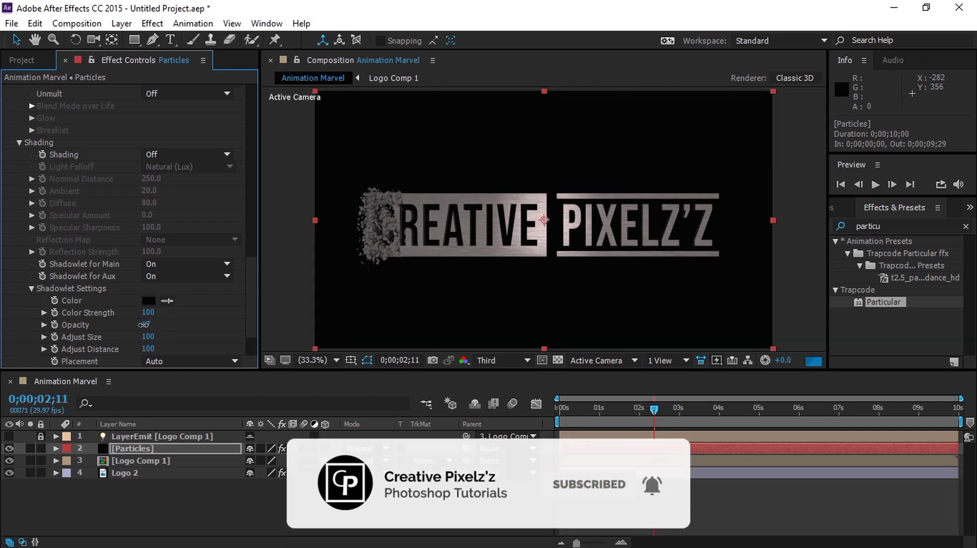
{"action": "left_click_drag", "start_coordinate": [144, 324], "coordinate": [137, 322]}
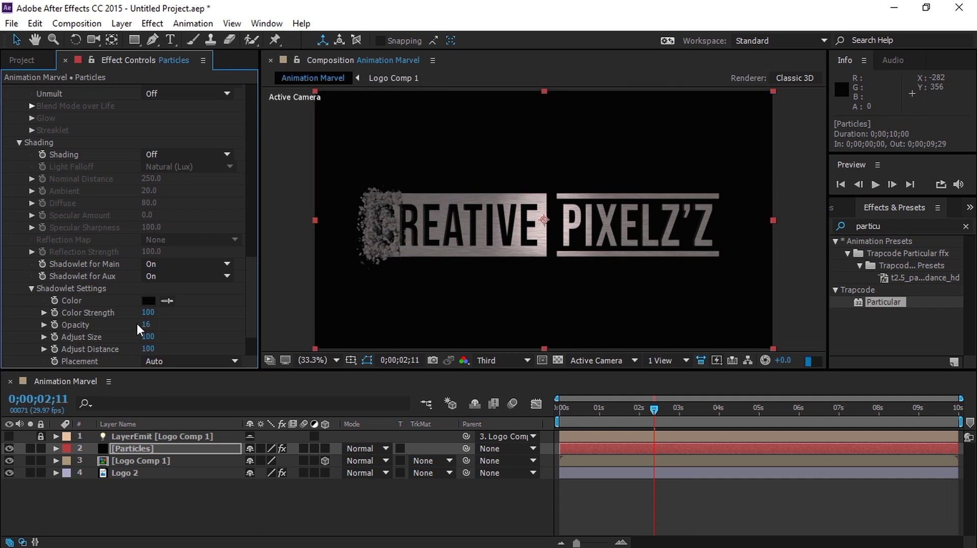
{"action": "left_click", "coordinate": [32, 287]}
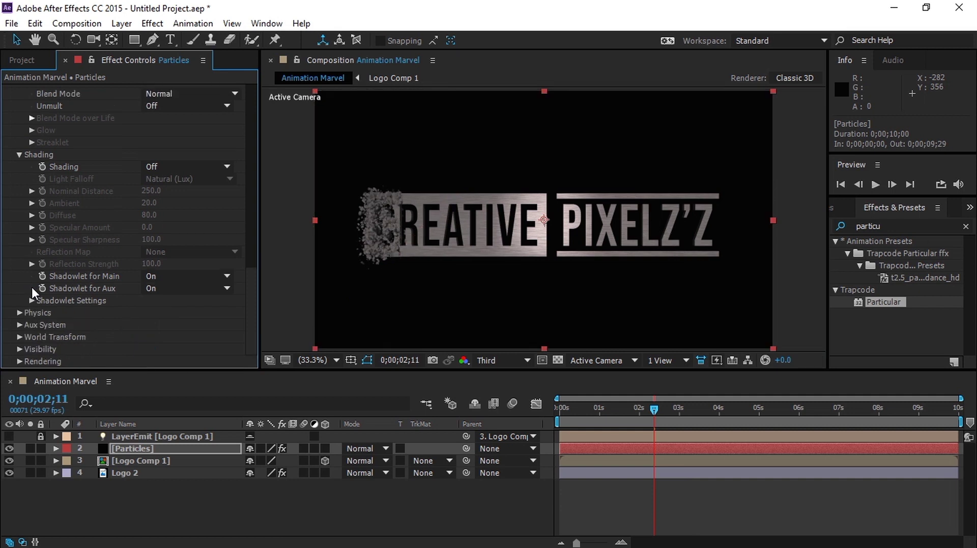
Step: In Particular's Physics settings, set Gravity to -245 and Physics Time Factor to 1.2
{"action": "left_click", "coordinate": [19, 312]}
{"action": "scroll", "coordinate": [139, 295], "scroll_direction": "down", "scroll_amount": 2}
{"action": "left_click", "coordinate": [147, 292]}
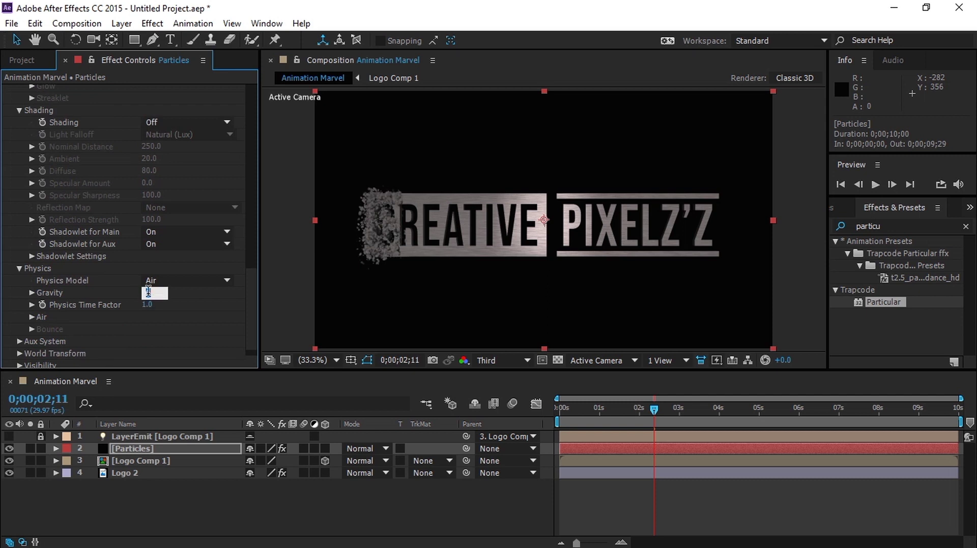
{"action": "type", "text": "-245"}
{"action": "key", "text": "Return"}
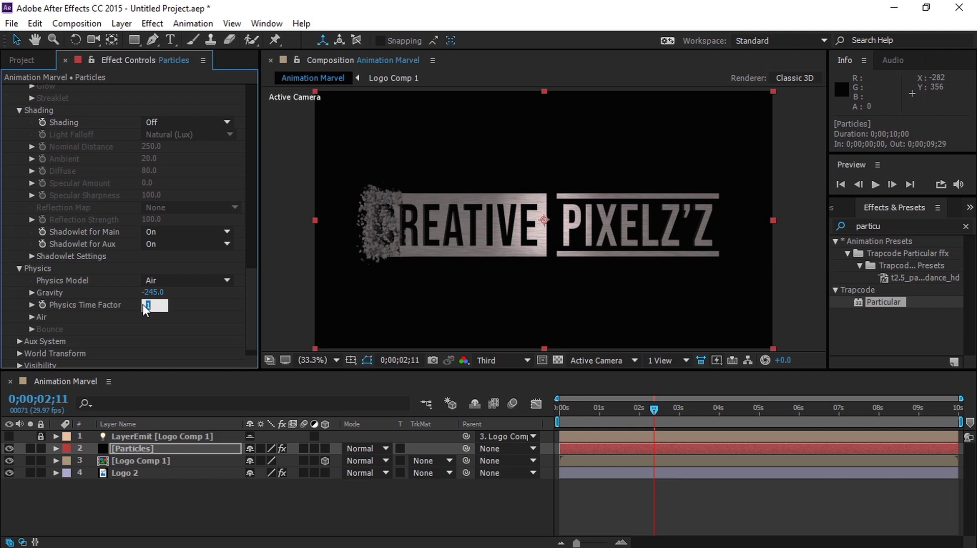
{"action": "type", "text": "1.2"}
{"action": "key", "text": "Return"}
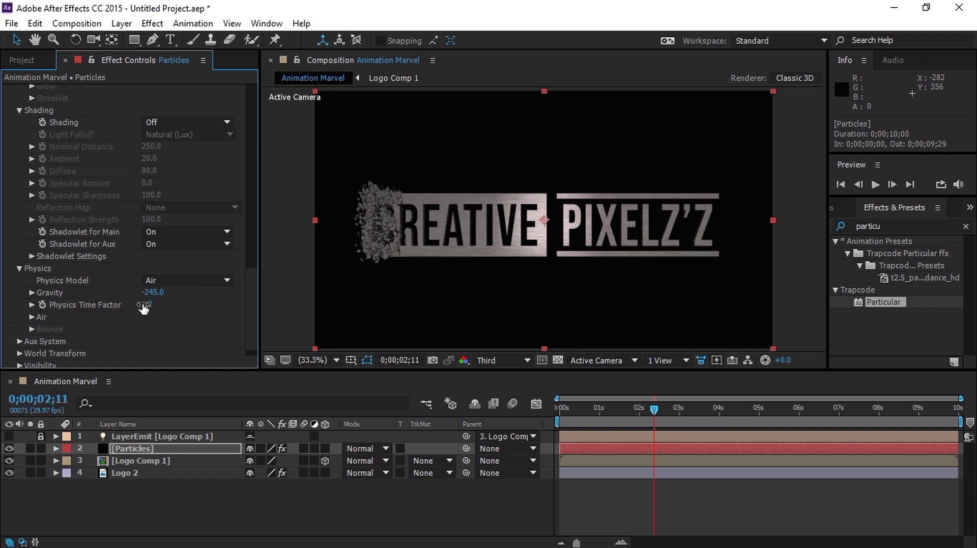
Step: In the Air settings under Physics, set Air Resistance to 1.0
{"action": "left_click_drag", "start_coordinate": [249, 285], "coordinate": [249, 300]}
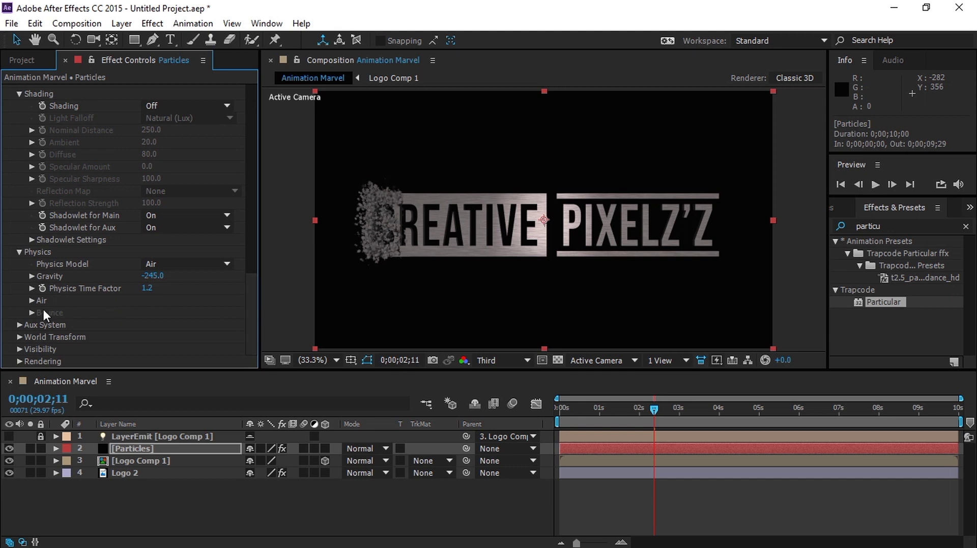
{"action": "left_click", "coordinate": [31, 301]}
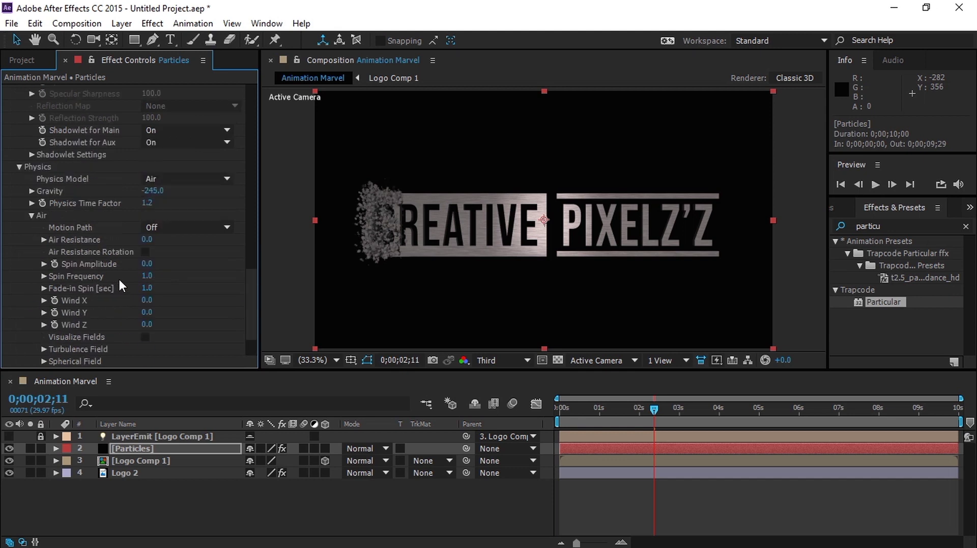
{"action": "left_click", "coordinate": [147, 240]}
{"action": "type", "text": "1.2"}
{"action": "key", "text": "Return"}
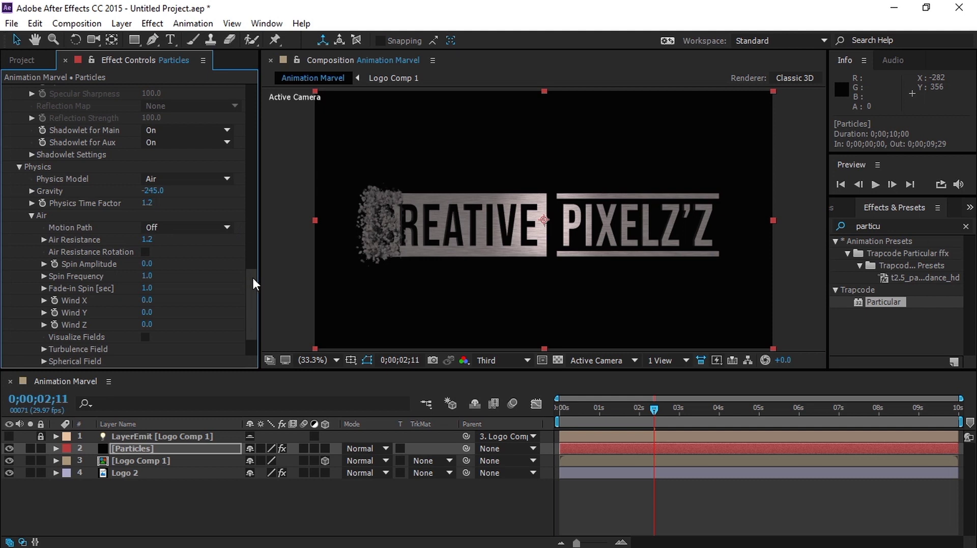
{"action": "left_click_drag", "start_coordinate": [252, 279], "coordinate": [252, 286]}
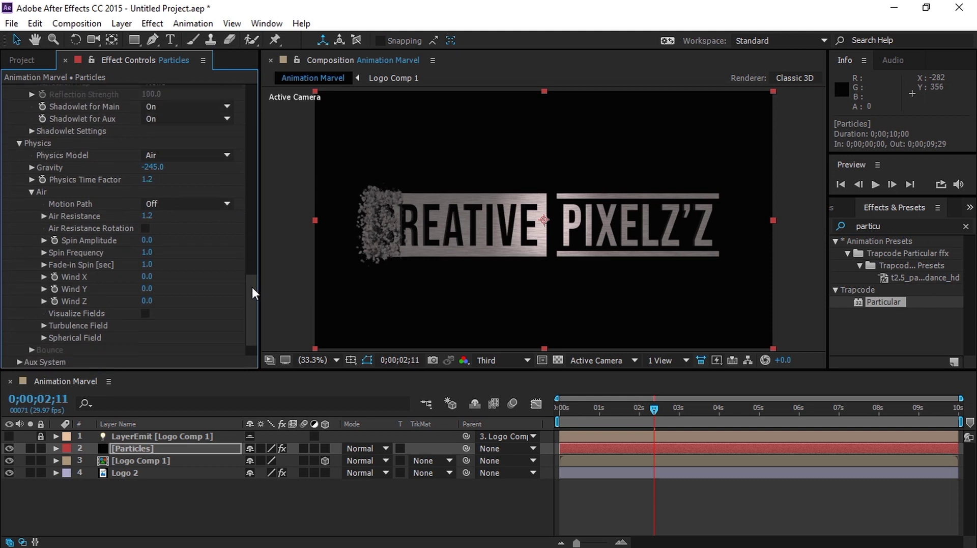
{"action": "left_click", "coordinate": [149, 217]}
{"action": "key", "text": "Return"}
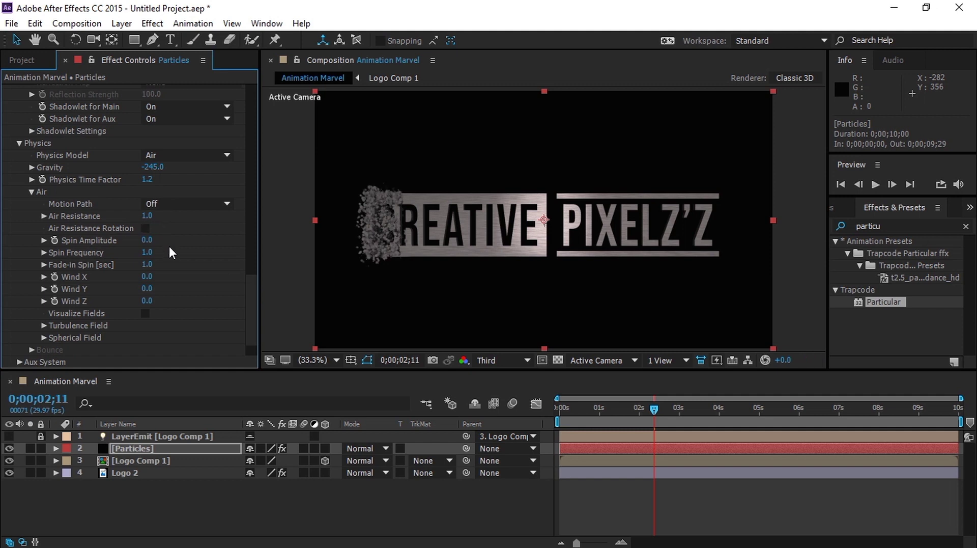
Step: Set the particles' Wind X to 165 and Wind Y to 7
{"action": "left_click", "coordinate": [147, 276]}
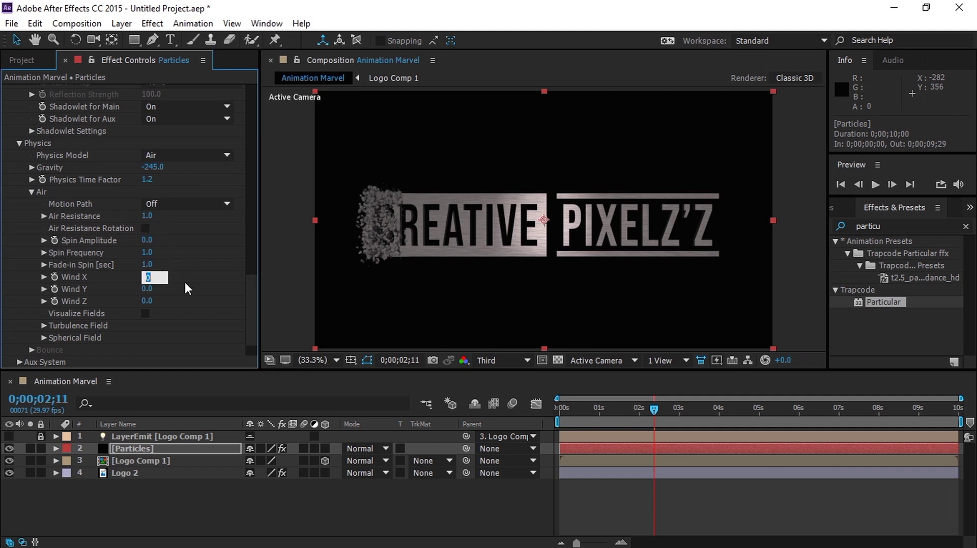
{"action": "type", "text": "165"}
{"action": "key", "text": "Return"}
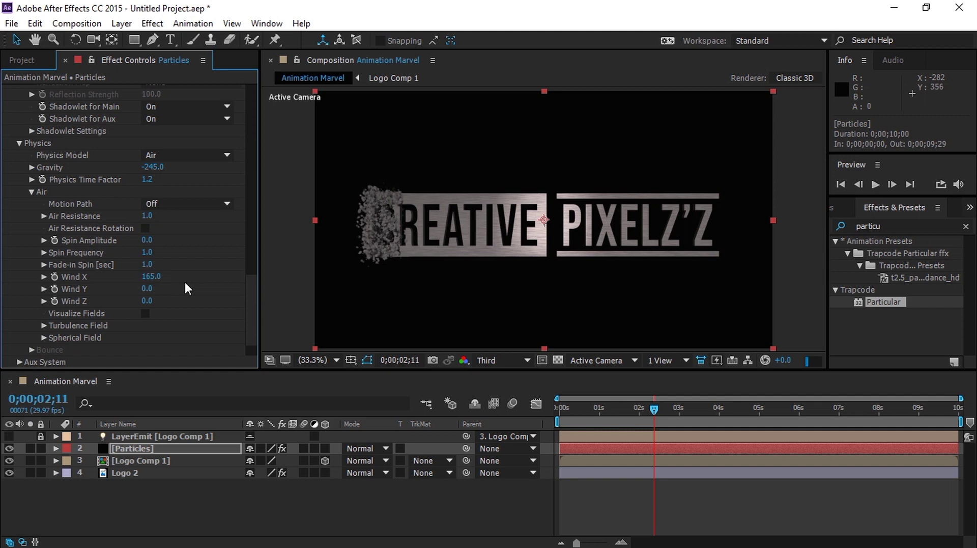
{"action": "left_click", "coordinate": [149, 289]}
{"action": "type", "text": "7"}
{"action": "key", "text": "Return"}
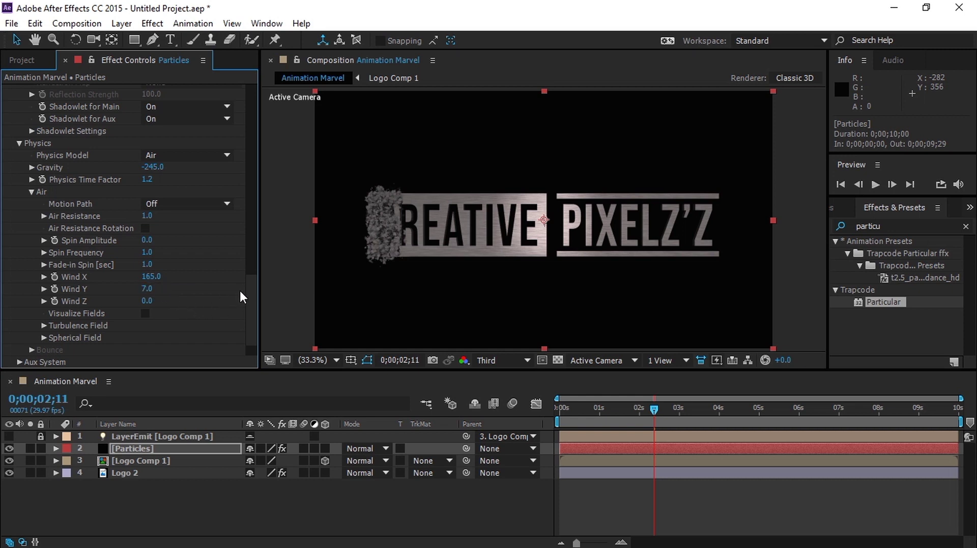
Step: In the Turbulence Field settings, set Affect Position to 150
{"action": "left_click_drag", "start_coordinate": [248, 295], "coordinate": [246, 319]}
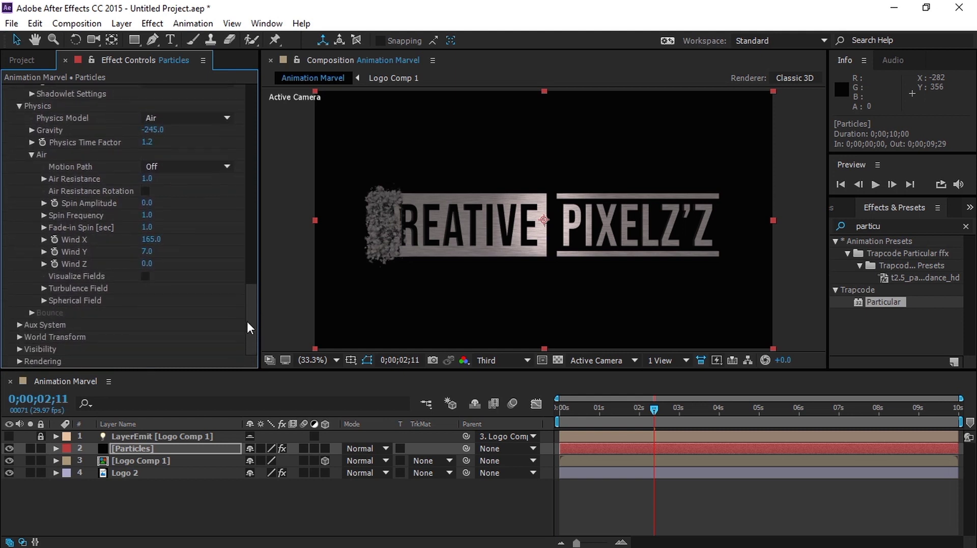
{"action": "left_click", "coordinate": [44, 288]}
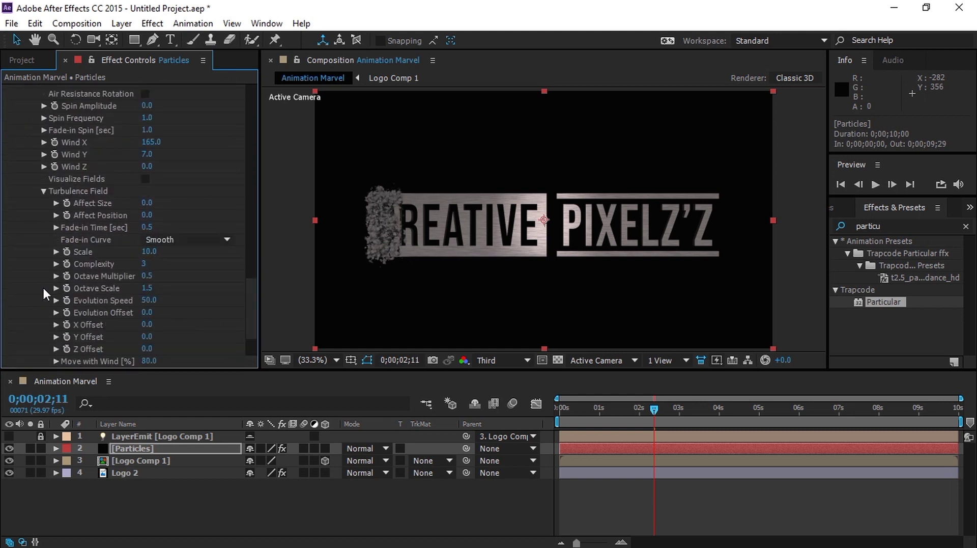
{"action": "scroll", "coordinate": [102, 295], "scroll_direction": "down", "scroll_amount": 2}
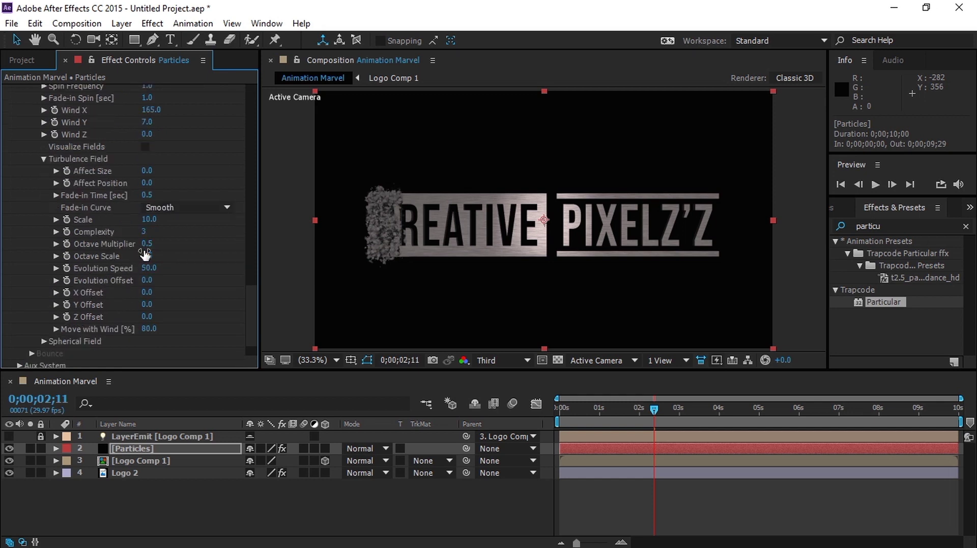
{"action": "left_click", "coordinate": [147, 183]}
{"action": "type", "text": "150"}
{"action": "key", "text": "Return"}
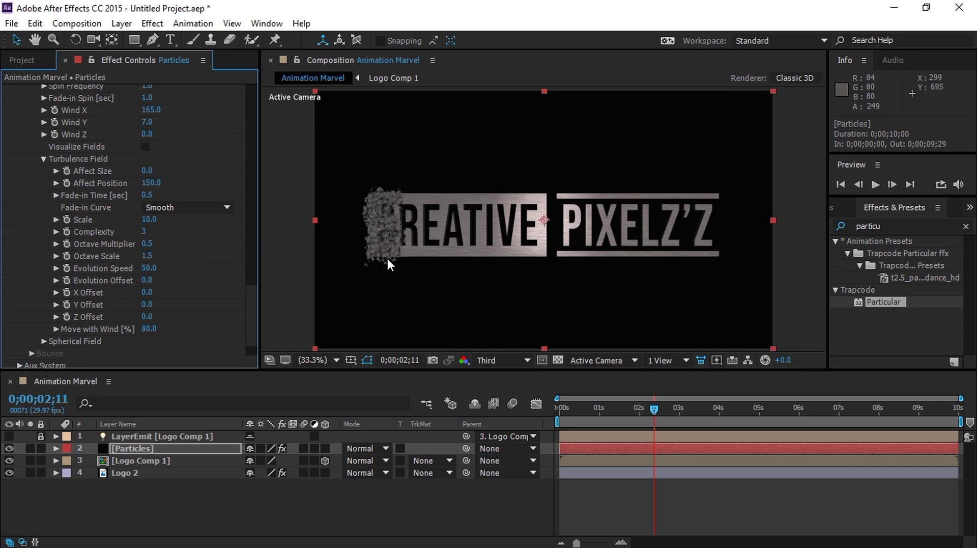
Step: Lower the composition's preview resolution to Quarter and preview the logo dispersal from 0;00;02;00
{"action": "left_click", "coordinate": [514, 360]}
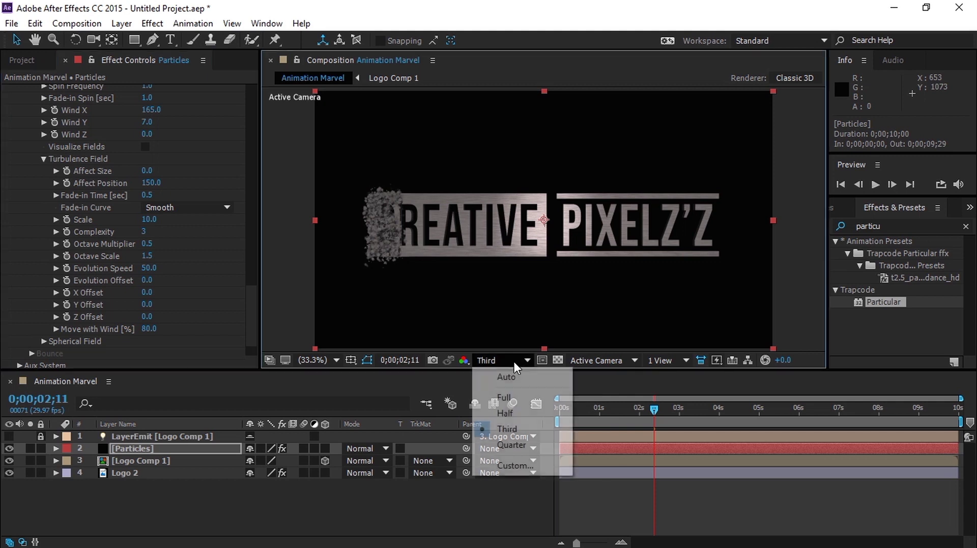
{"action": "left_click", "coordinate": [506, 445]}
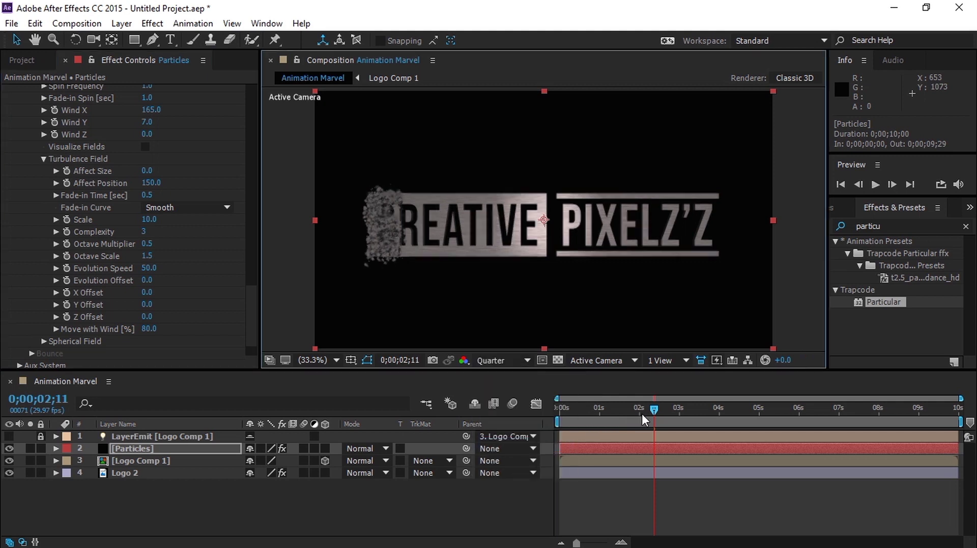
{"action": "mouse_move", "coordinate": [657, 409]}
{"action": "left_mouse_down"}
{"action": "mouse_move", "coordinate": [669, 411]}
{"action": "mouse_move", "coordinate": [642, 411]}
{"action": "left_mouse_up"}
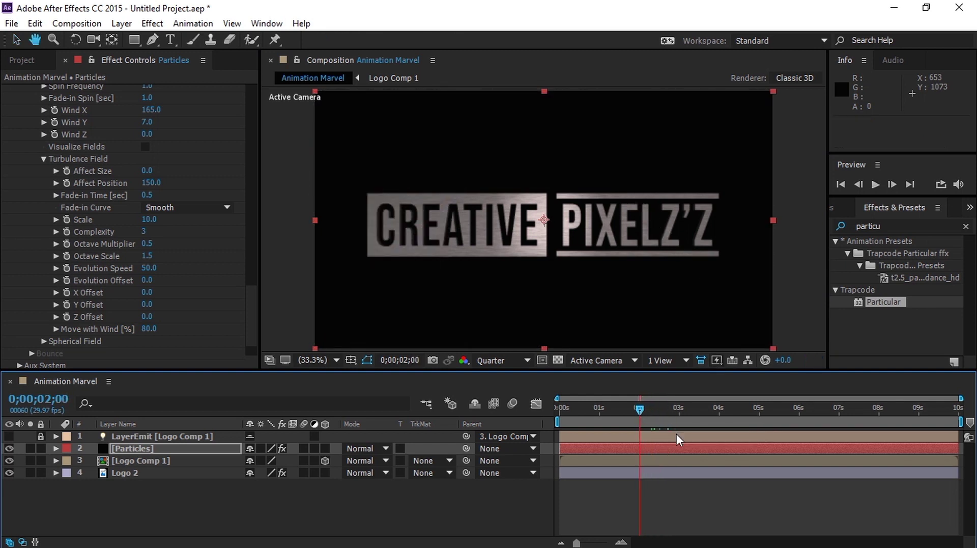
{"action": "key", "text": "space"}
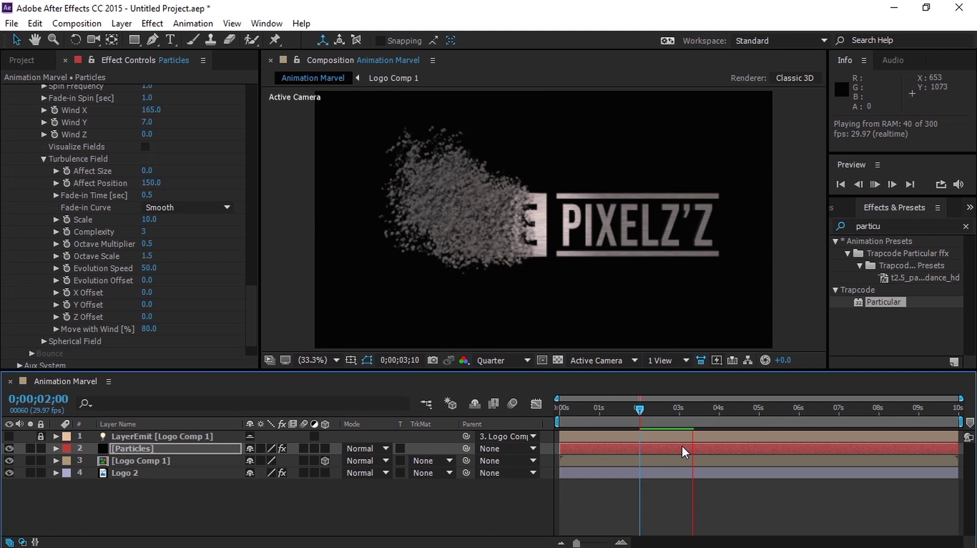
{"action": "mouse_move", "coordinate": [645, 411]}
{"action": "left_mouse_down"}
{"action": "mouse_move", "coordinate": [679, 415]}
{"action": "mouse_move", "coordinate": [646, 410]}
{"action": "mouse_move", "coordinate": [658, 411]}
{"action": "left_mouse_up"}
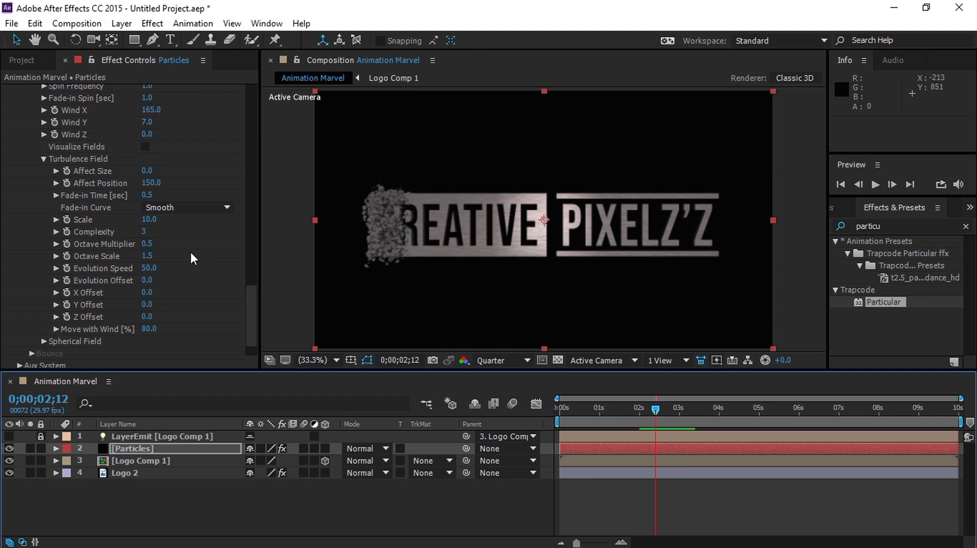
Step: Raise the Turbulence Field's Affect Position to about 175 and set the Physics Gravity to -275
{"action": "left_click_drag", "start_coordinate": [151, 182], "coordinate": [168, 185]}
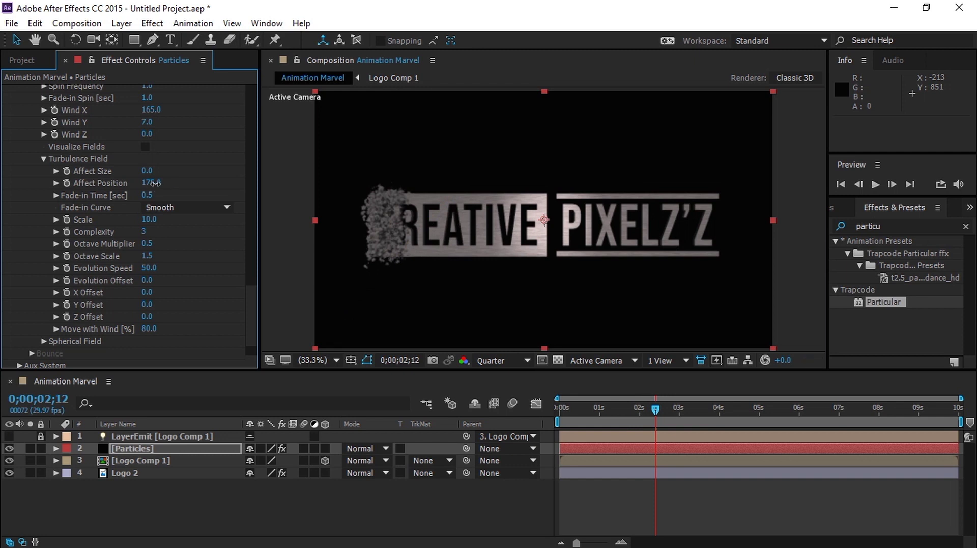
{"action": "left_click_drag", "start_coordinate": [149, 182], "coordinate": [145, 182]}
{"action": "left_click_drag", "start_coordinate": [251, 298], "coordinate": [243, 249]}
{"action": "left_click_drag", "start_coordinate": [157, 229], "coordinate": [176, 231]}
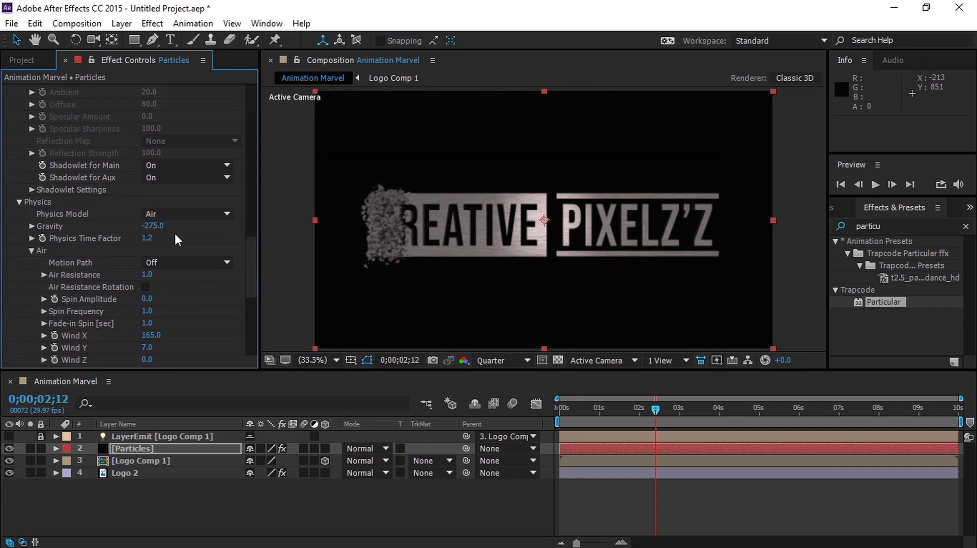
Step: In the Particle settings, set Size Random to 94% and Size to 2.0
{"action": "left_click_drag", "start_coordinate": [251, 260], "coordinate": [244, 191]}
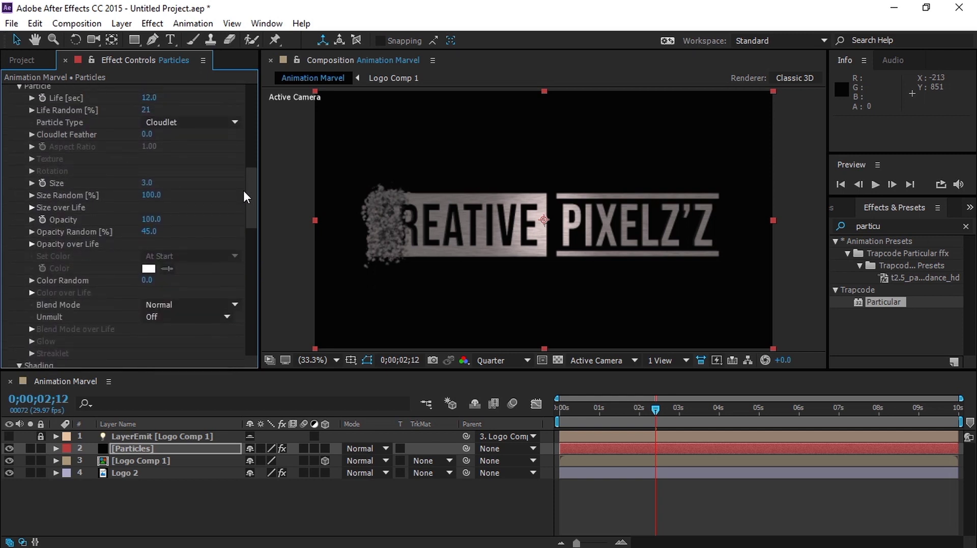
{"action": "left_click_drag", "start_coordinate": [151, 194], "coordinate": [149, 194]}
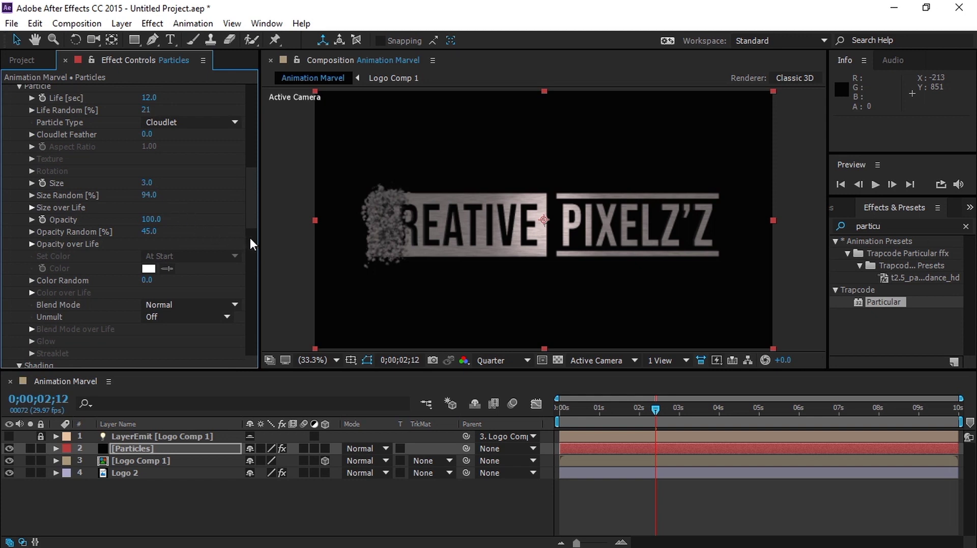
{"action": "scroll", "coordinate": [249, 210], "scroll_direction": "up", "scroll_amount": 2}
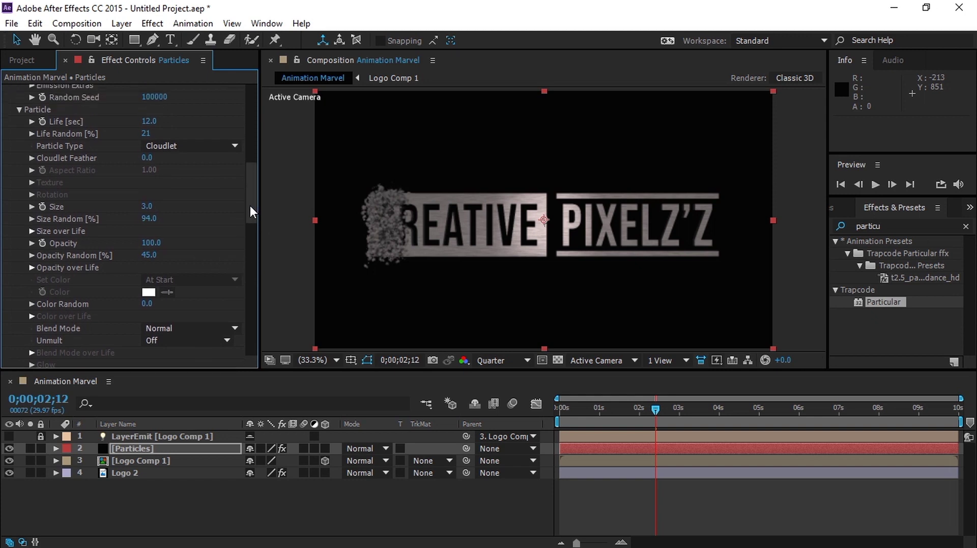
{"action": "left_click", "coordinate": [147, 207]}
{"action": "type", "text": "2"}
{"action": "key", "text": "Return"}
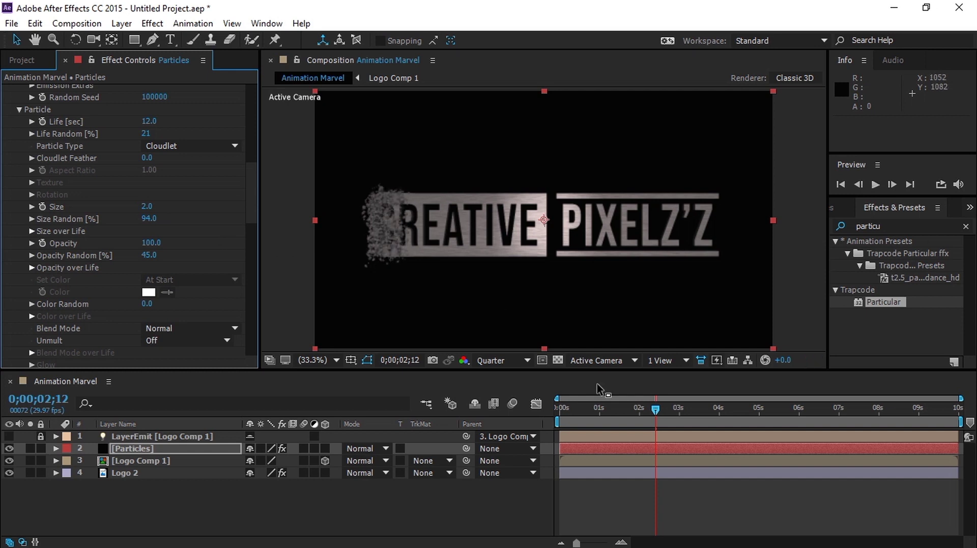
Step: Inspect the logo dispersal up to 0;00;05;04 and play a preview from 0;00;01;28
{"action": "left_click_drag", "start_coordinate": [664, 413], "coordinate": [703, 410]}
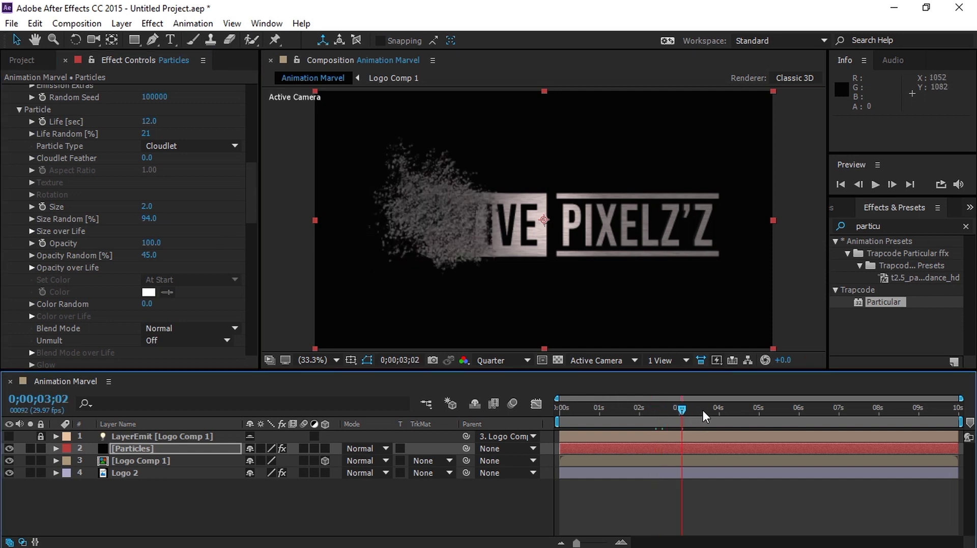
{"action": "left_click", "coordinate": [738, 409]}
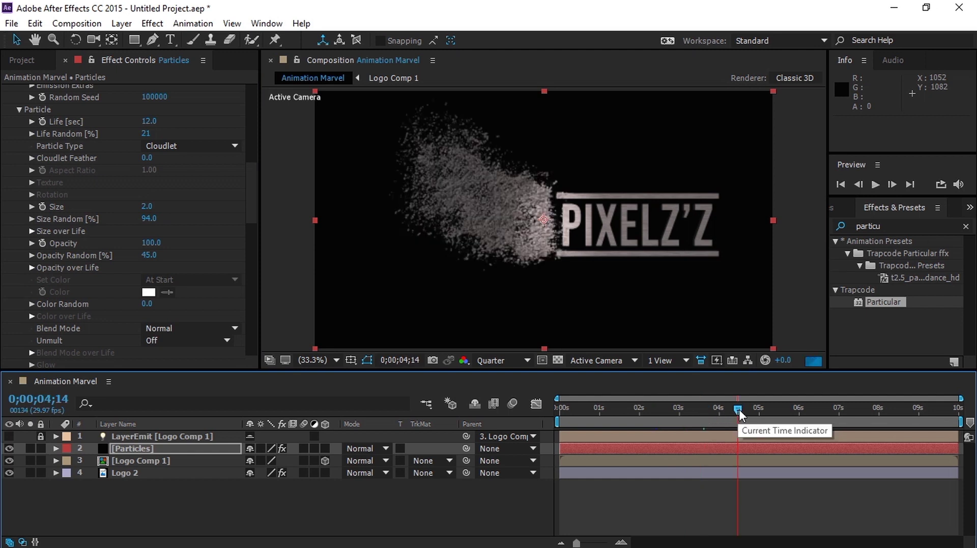
{"action": "left_click", "coordinate": [765, 410]}
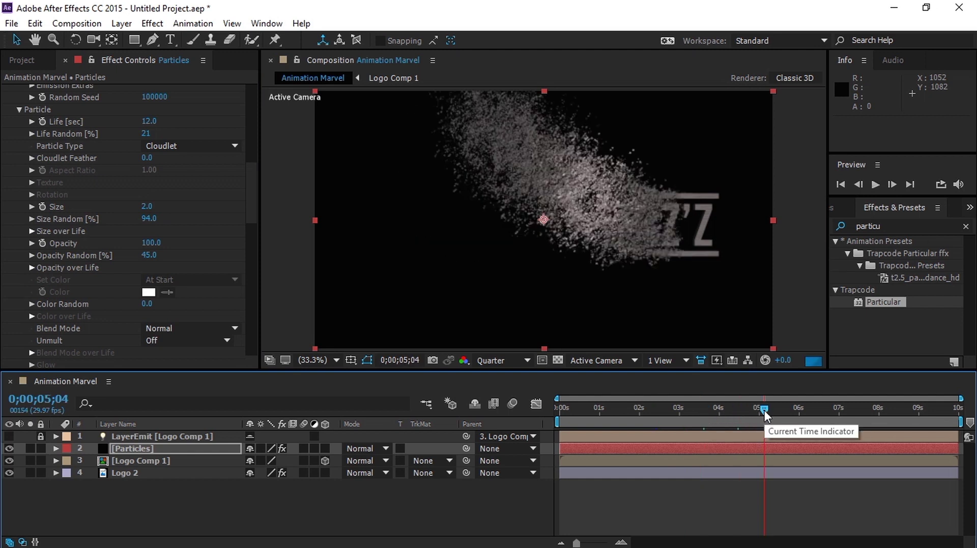
{"action": "left_click_drag", "start_coordinate": [764, 410], "coordinate": [655, 408]}
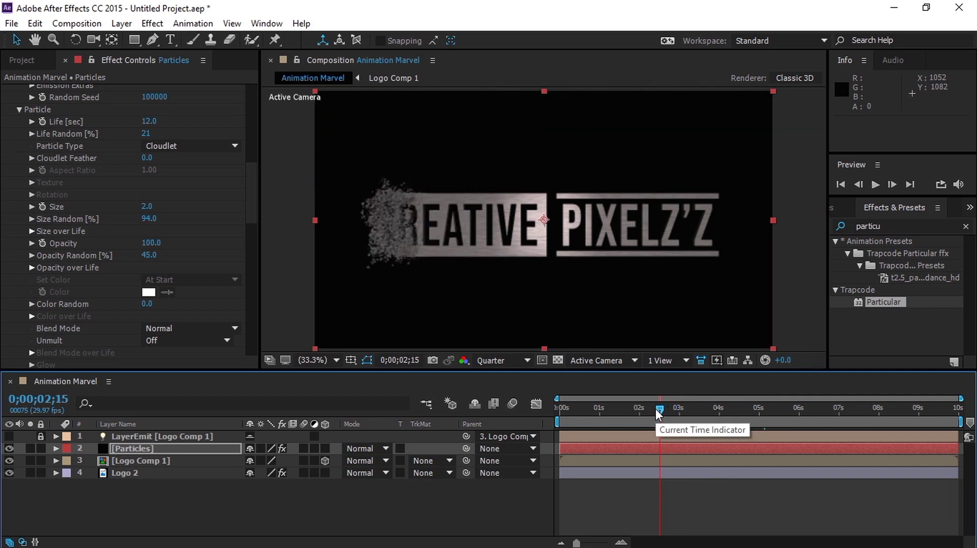
{"action": "key", "text": "space"}
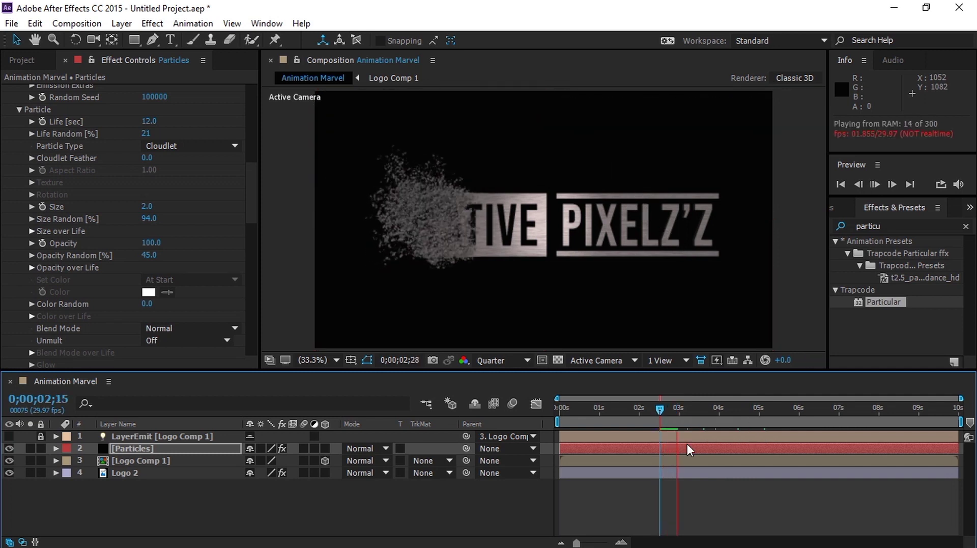
{"action": "left_click", "coordinate": [637, 410]}
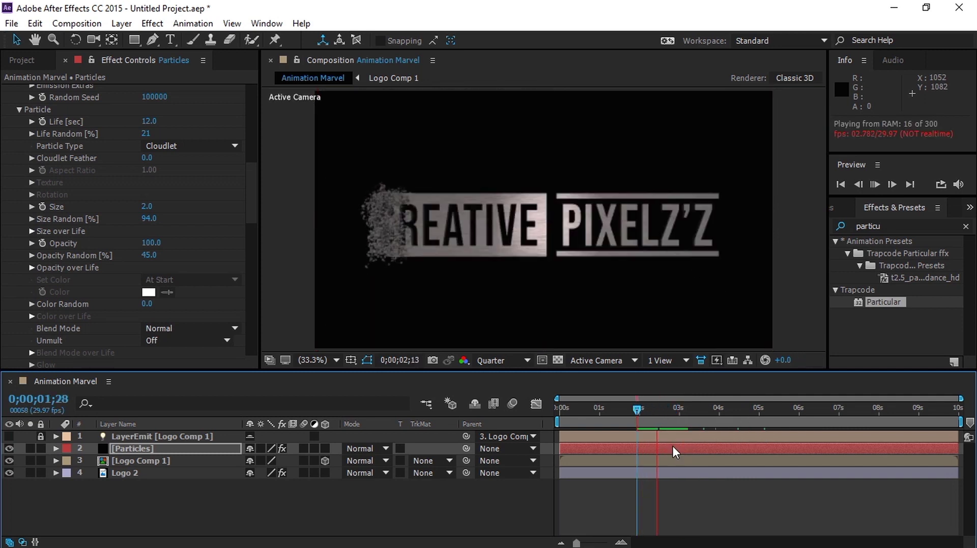
{"action": "left_click", "coordinate": [641, 414]}
{"action": "key", "text": "space"}
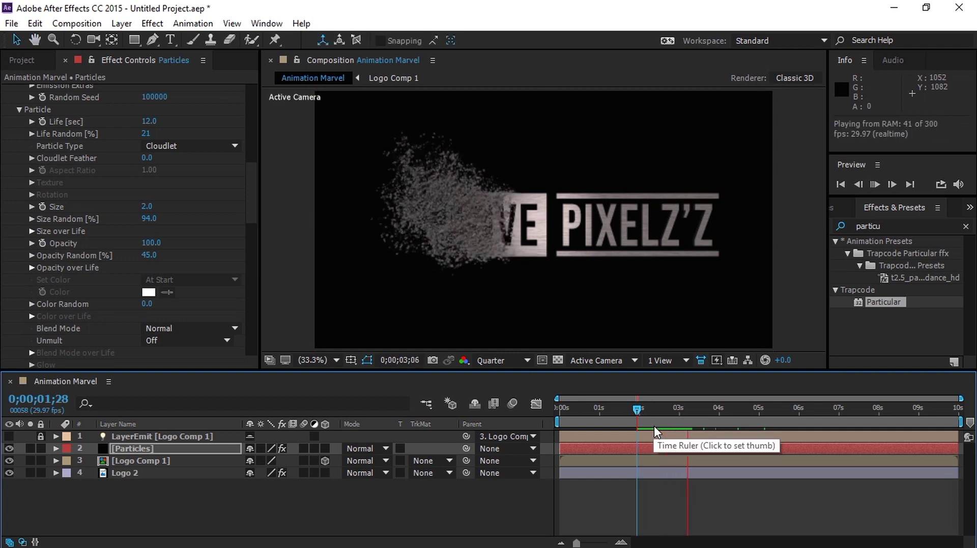
Step: At 0;00;03;07, try a particle Size of 3.0 and refine it to 2.7
{"action": "left_click_drag", "start_coordinate": [640, 404], "coordinate": [689, 411]}
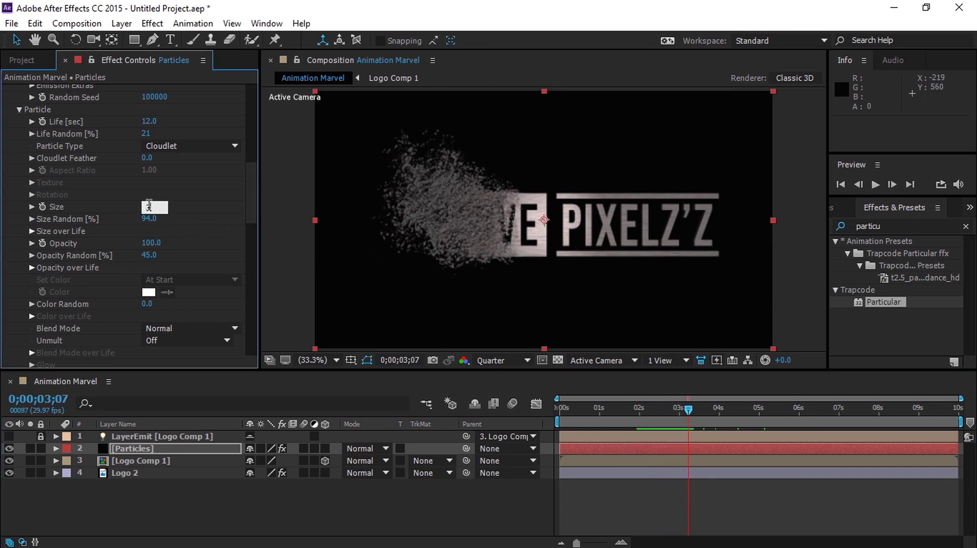
{"action": "key", "text": "Return"}
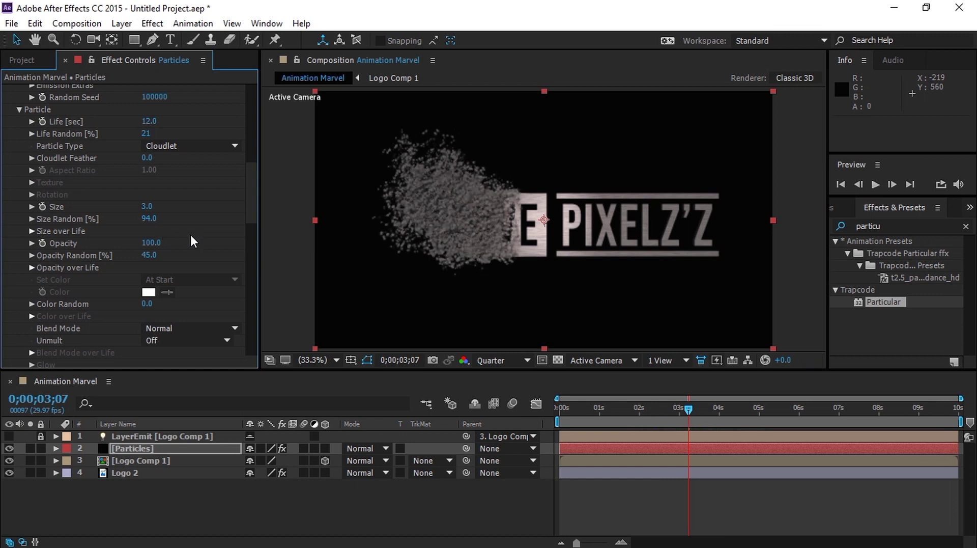
{"action": "left_click", "coordinate": [145, 207]}
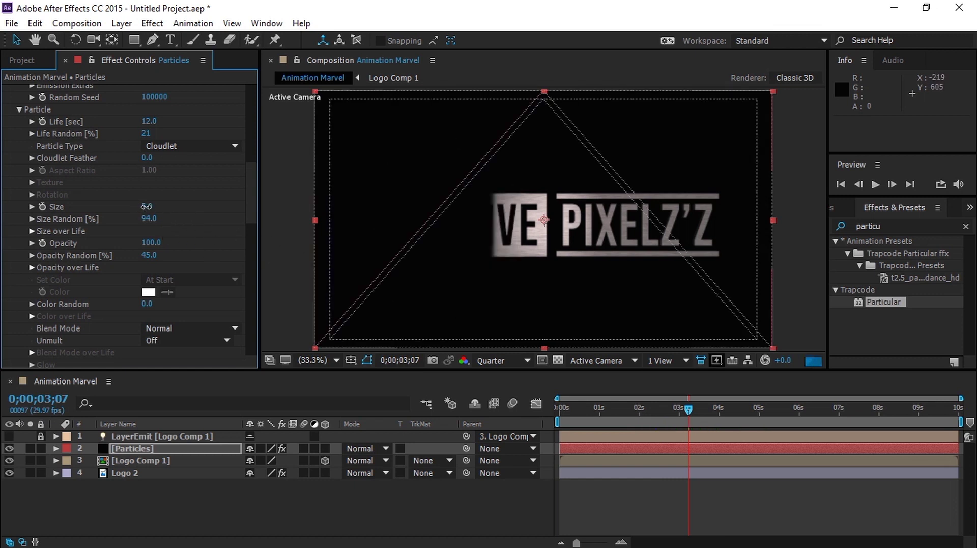
{"action": "type", "text": "2.7"}
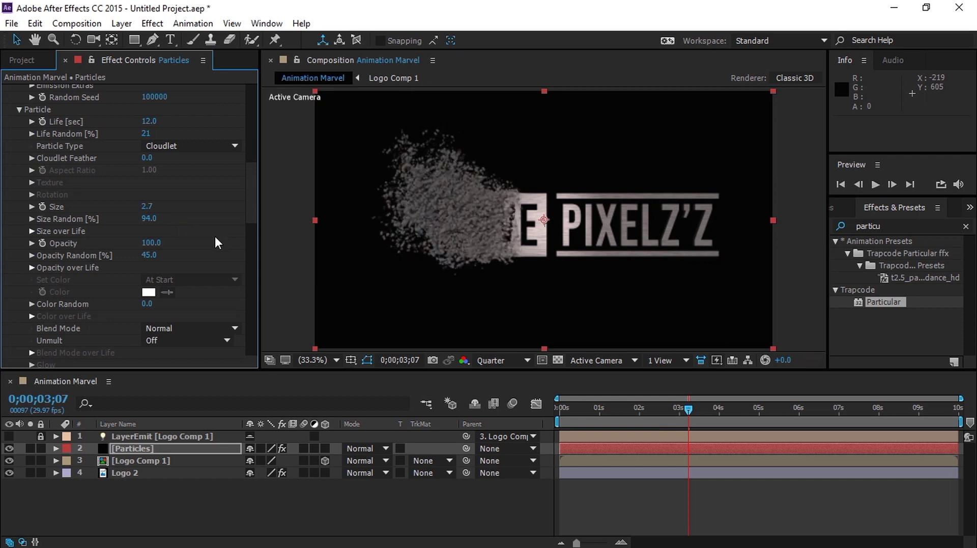
Step: Examine the particle dispersal at several frames up to 0;00;05;17, and go back to 0;00;03;15
{"action": "left_click_drag", "start_coordinate": [689, 414], "coordinate": [707, 404]}
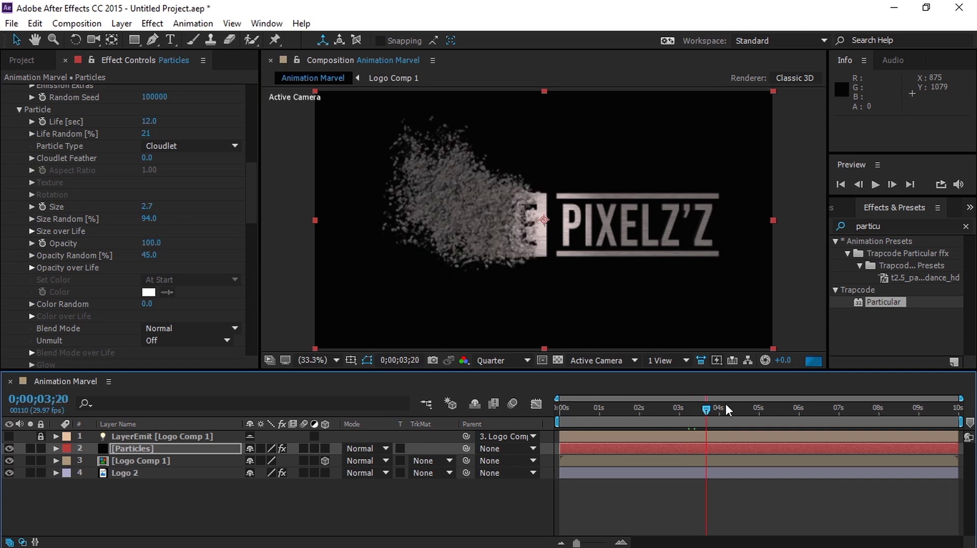
{"action": "left_click", "coordinate": [728, 407]}
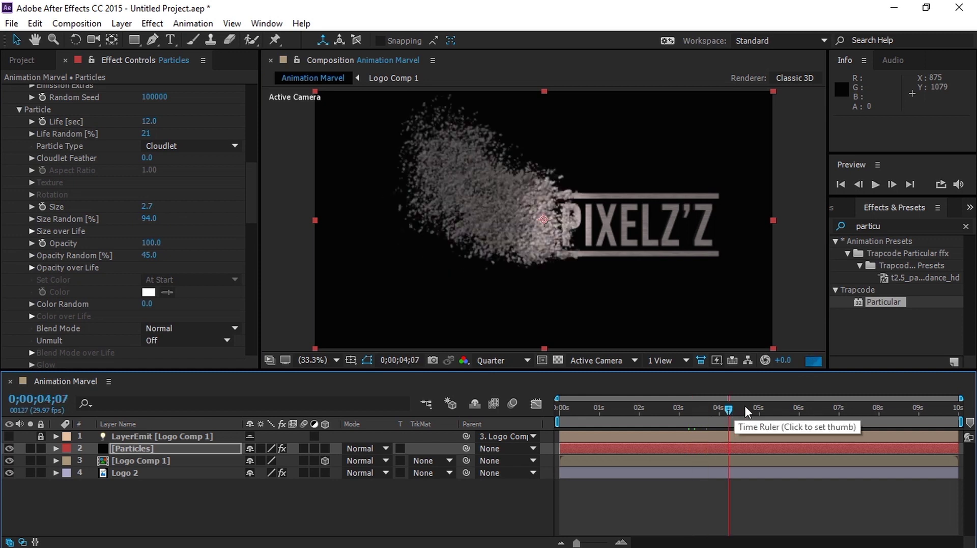
{"action": "left_click", "coordinate": [759, 408]}
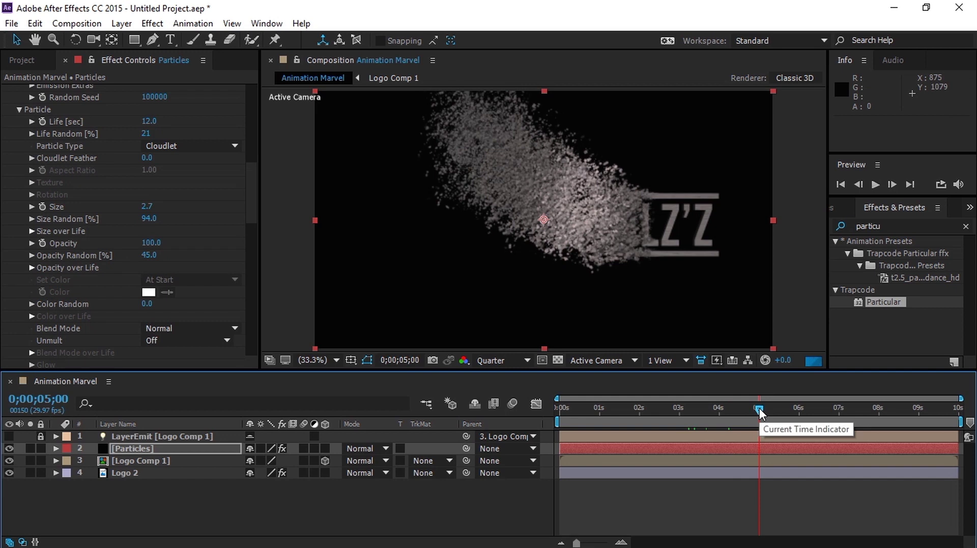
{"action": "left_click", "coordinate": [783, 411]}
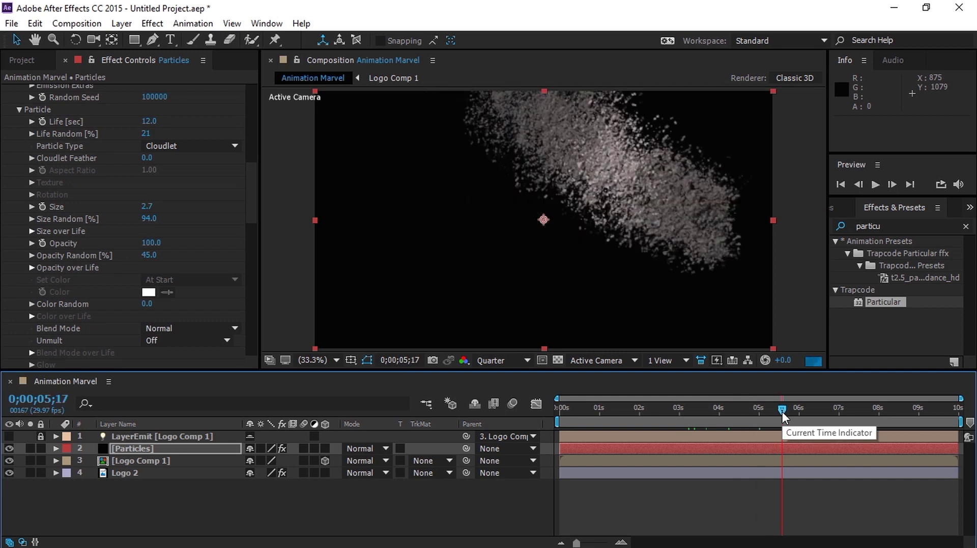
{"action": "left_click_drag", "start_coordinate": [783, 411], "coordinate": [668, 411]}
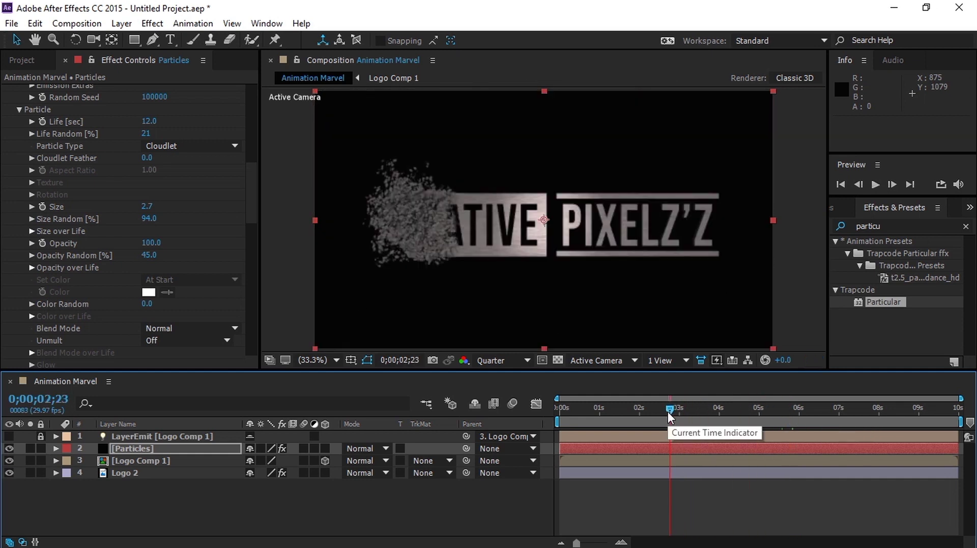
{"action": "left_click_drag", "start_coordinate": [673, 411], "coordinate": [676, 412]}
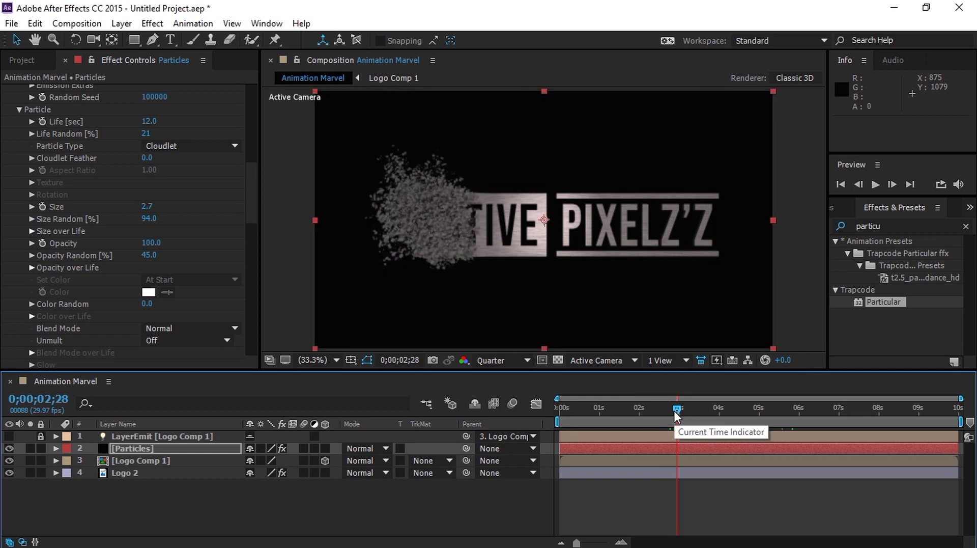
{"action": "left_click_drag", "start_coordinate": [679, 410], "coordinate": [689, 410]}
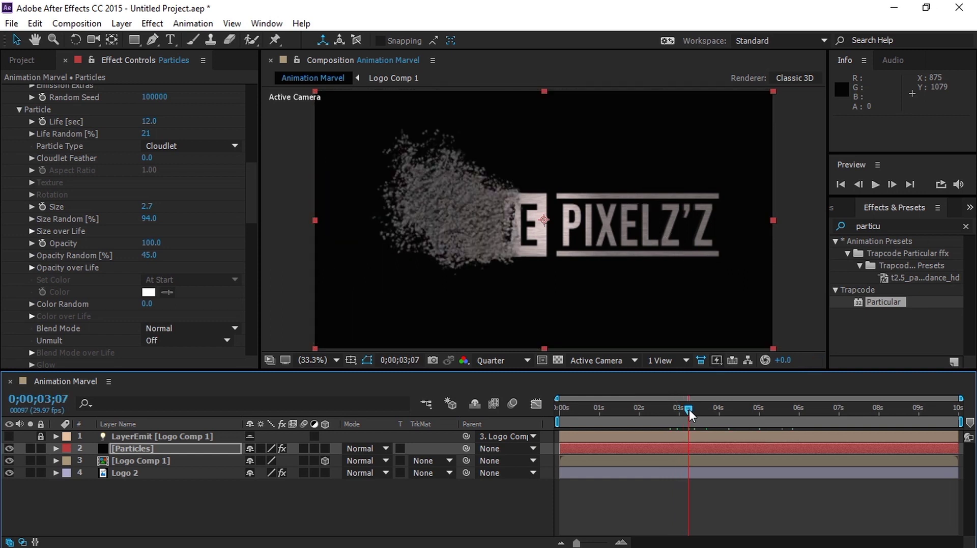
{"action": "left_click_drag", "start_coordinate": [691, 409], "coordinate": [705, 410]}
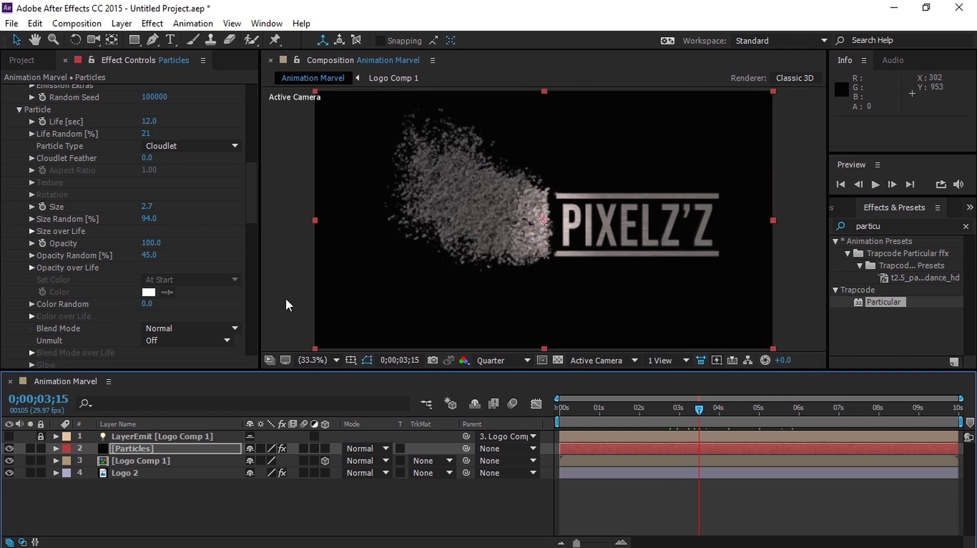
Step: Keyframe the emitter's Velocity at 100 at 0;00;03;15 and at 210 at 0;00;06;01
{"action": "scroll", "coordinate": [252, 201], "scroll_direction": "down", "scroll_amount": 5}
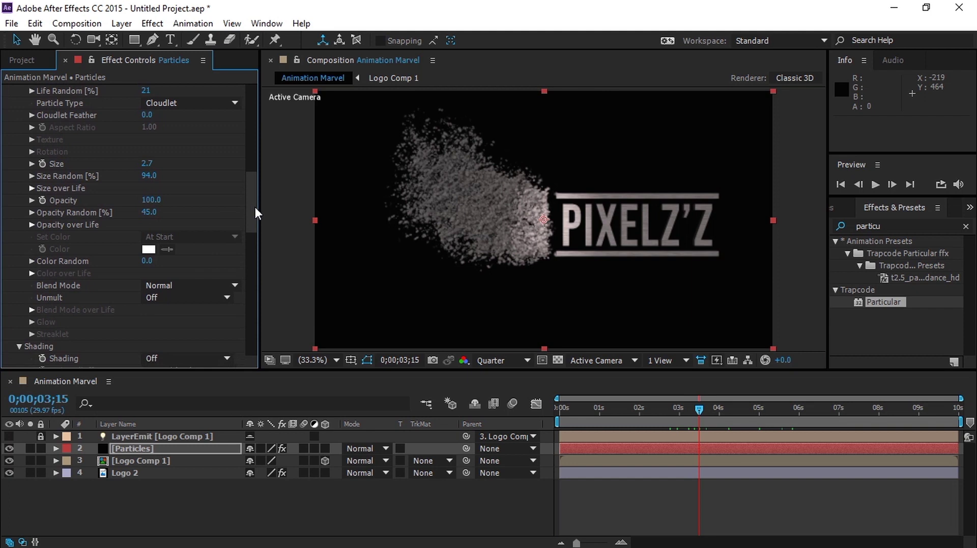
{"action": "left_click_drag", "start_coordinate": [253, 204], "coordinate": [269, 143]}
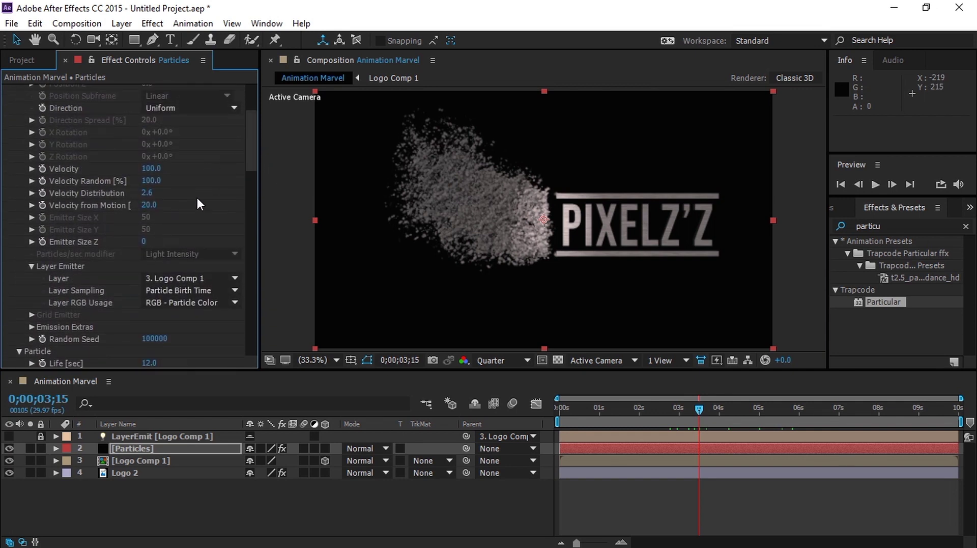
{"action": "left_click_drag", "start_coordinate": [699, 408], "coordinate": [802, 406]}
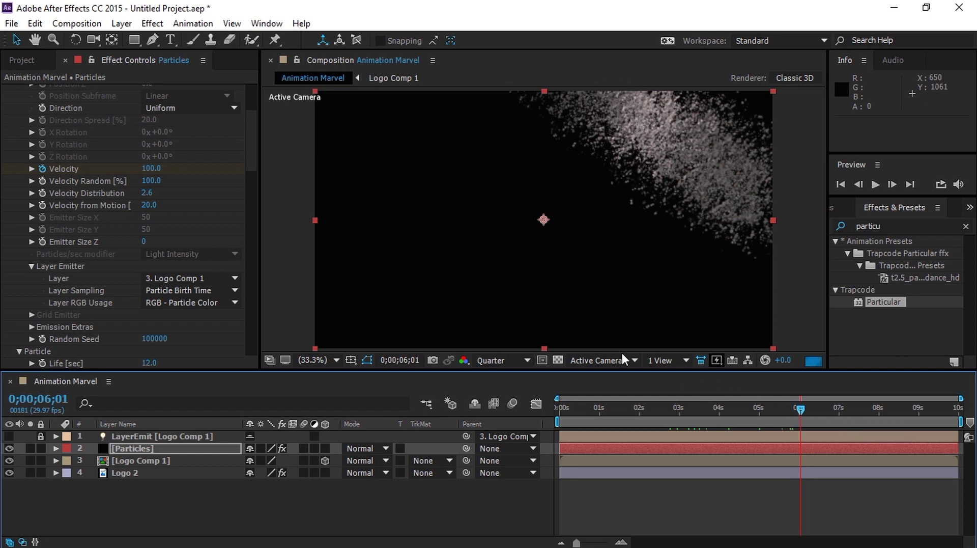
{"action": "left_click", "coordinate": [151, 169]}
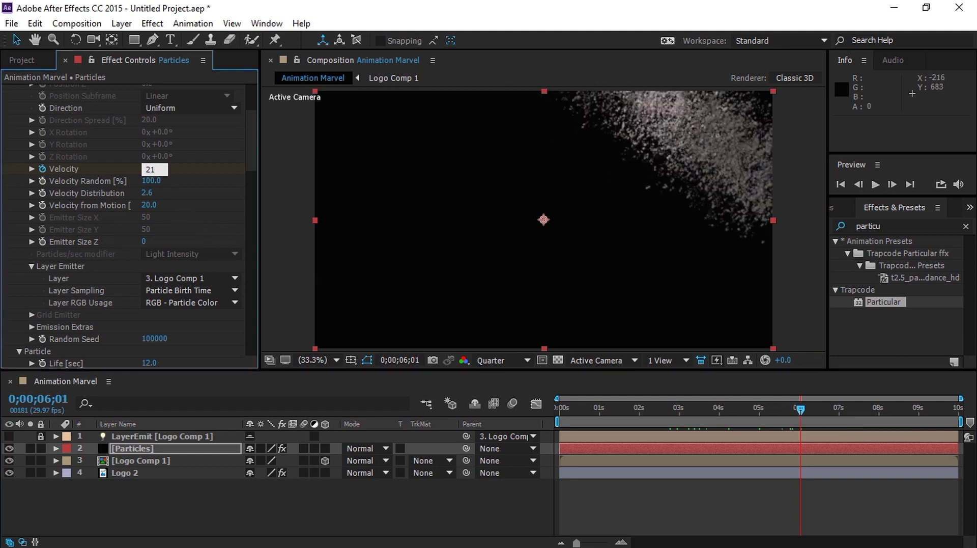
{"action": "key", "text": "Return"}
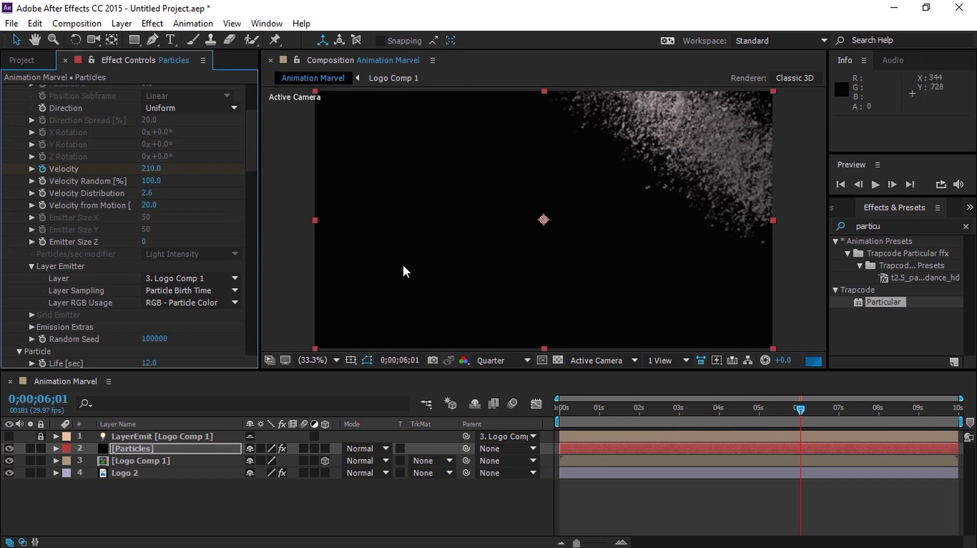
Step: Preview the logo dispersal from 0;00;02;02 and inspect the frame at 0;00;03;04
{"action": "left_click_drag", "start_coordinate": [804, 411], "coordinate": [640, 405]}
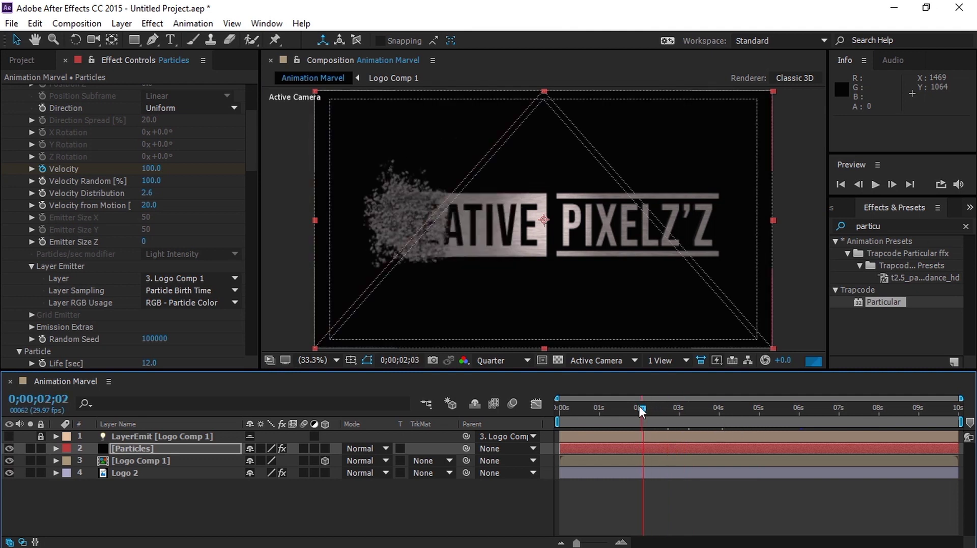
{"action": "key", "text": "space"}
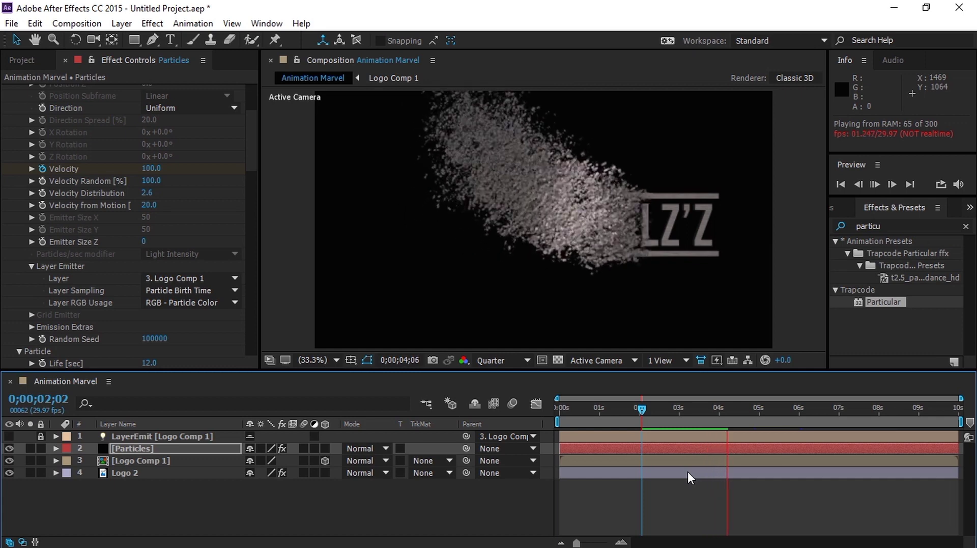
{"action": "left_click", "coordinate": [641, 405]}
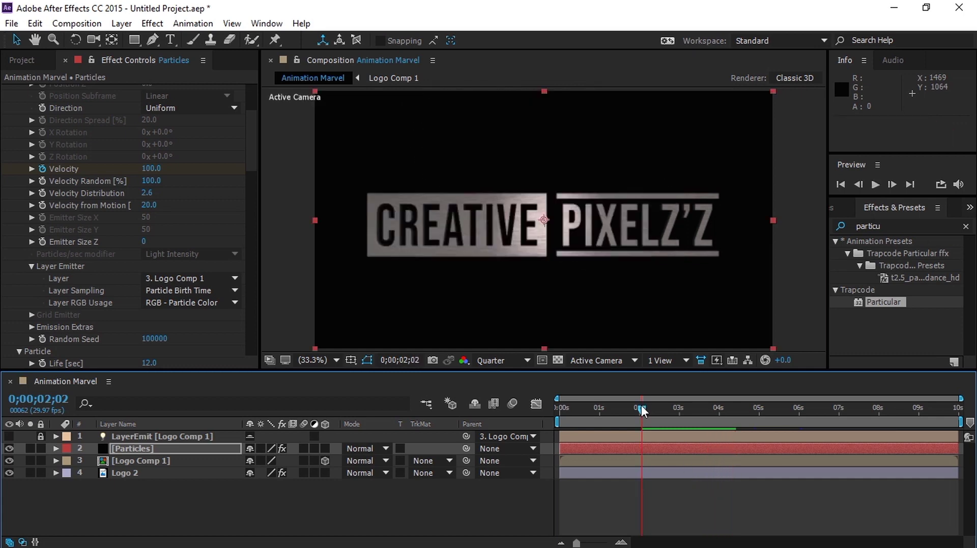
{"action": "key", "text": "space"}
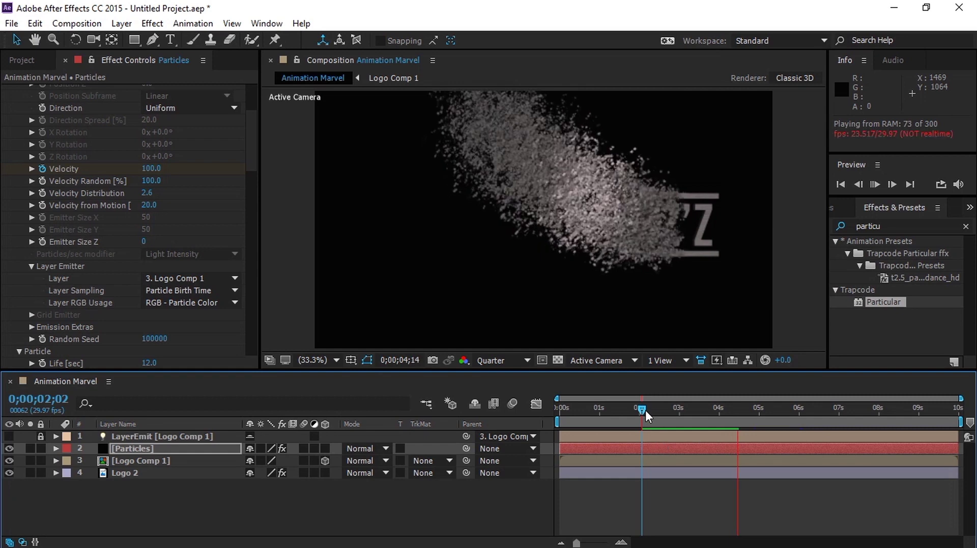
{"action": "left_click_drag", "start_coordinate": [645, 411], "coordinate": [688, 411]}
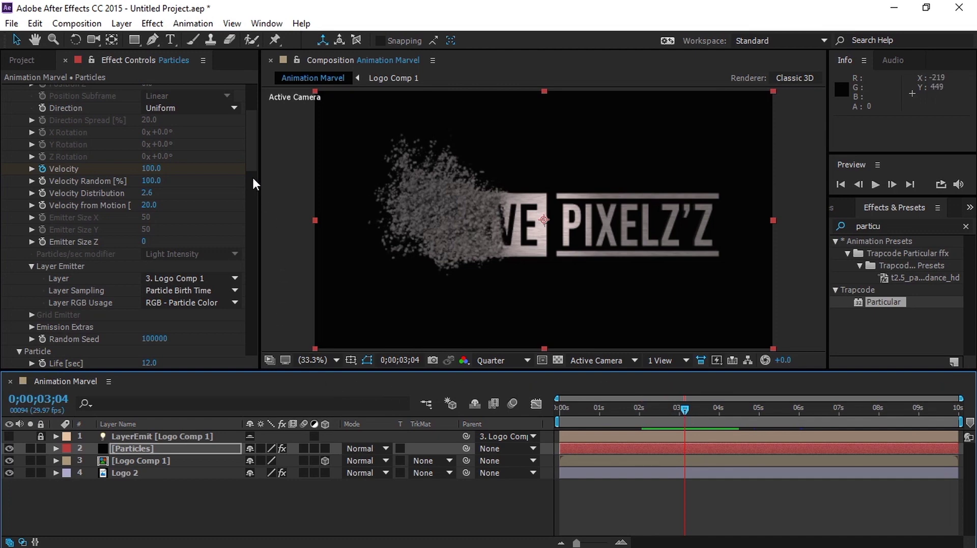
Step: Set the particles' Cloudlet Feather to 10.0, check the frame at Full resolution, and restore Quarter resolution
{"action": "left_click_drag", "start_coordinate": [252, 142], "coordinate": [254, 202]}
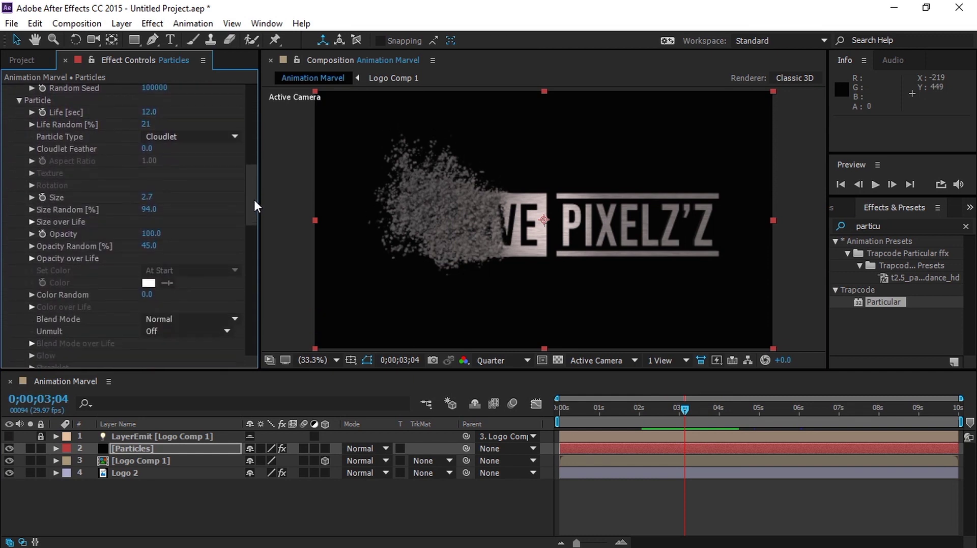
{"action": "left_click_drag", "start_coordinate": [146, 148], "coordinate": [151, 149]}
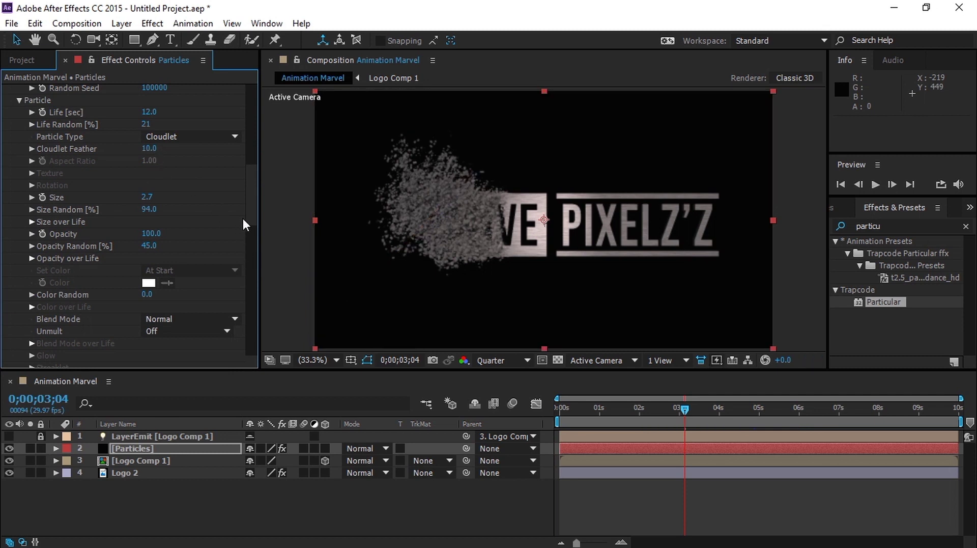
{"action": "left_click", "coordinate": [491, 360]}
{"action": "left_click", "coordinate": [491, 395]}
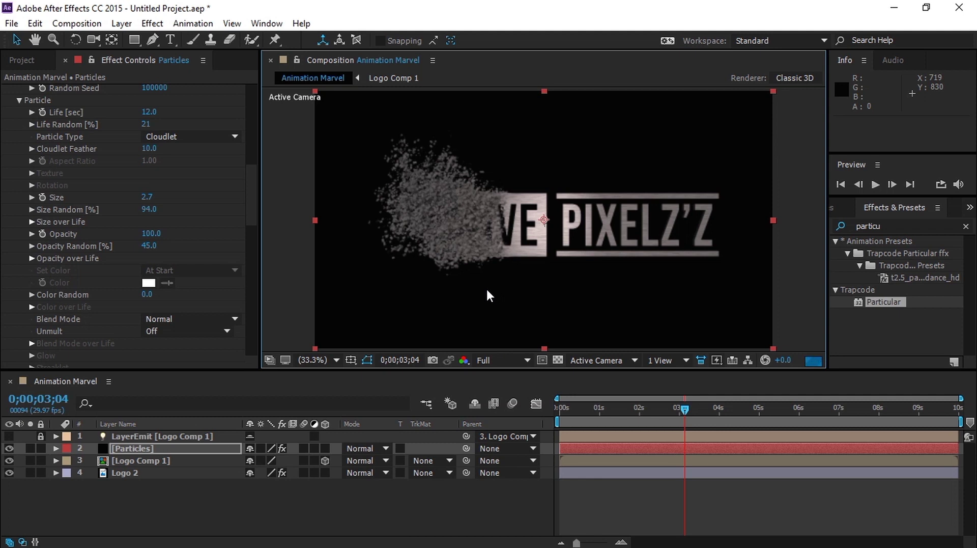
{"action": "left_click", "coordinate": [487, 362]}
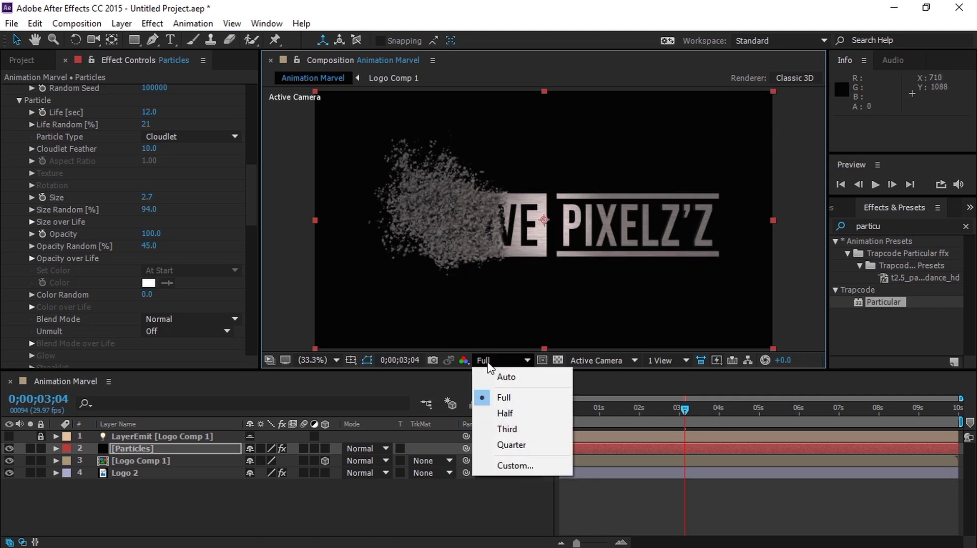
{"action": "left_click", "coordinate": [509, 444]}
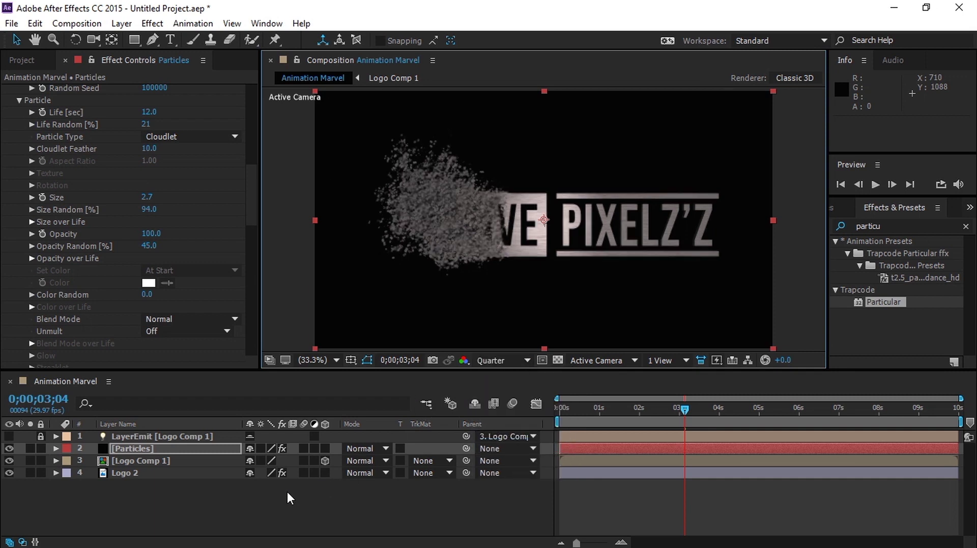
Step: Place Background.jpg beneath all layers of Animation Marvel at 0;00;00;00 and scale it to fit the composition
{"action": "left_click", "coordinate": [258, 503]}
{"action": "left_click", "coordinate": [645, 408]}
{"action": "left_click_drag", "start_coordinate": [645, 407], "coordinate": [552, 405]}
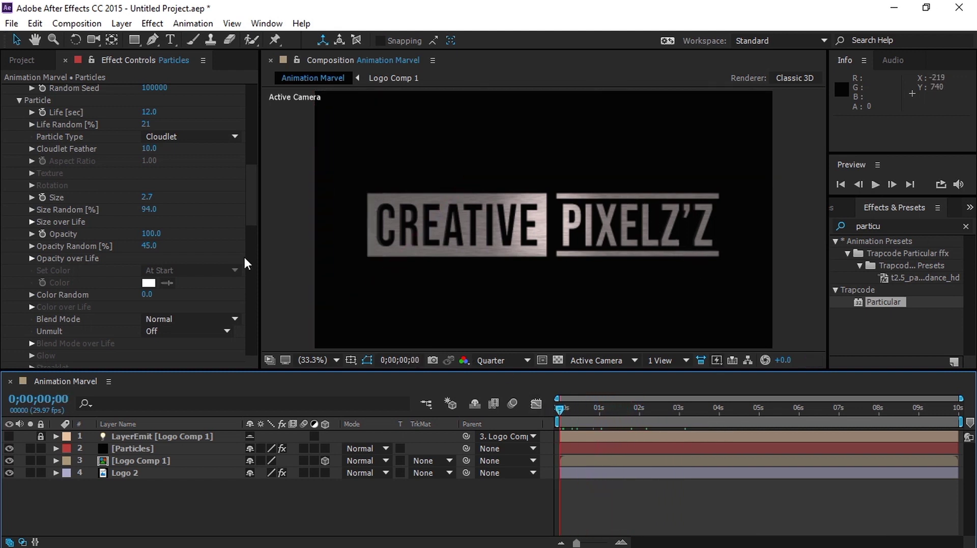
{"action": "left_click", "coordinate": [20, 61]}
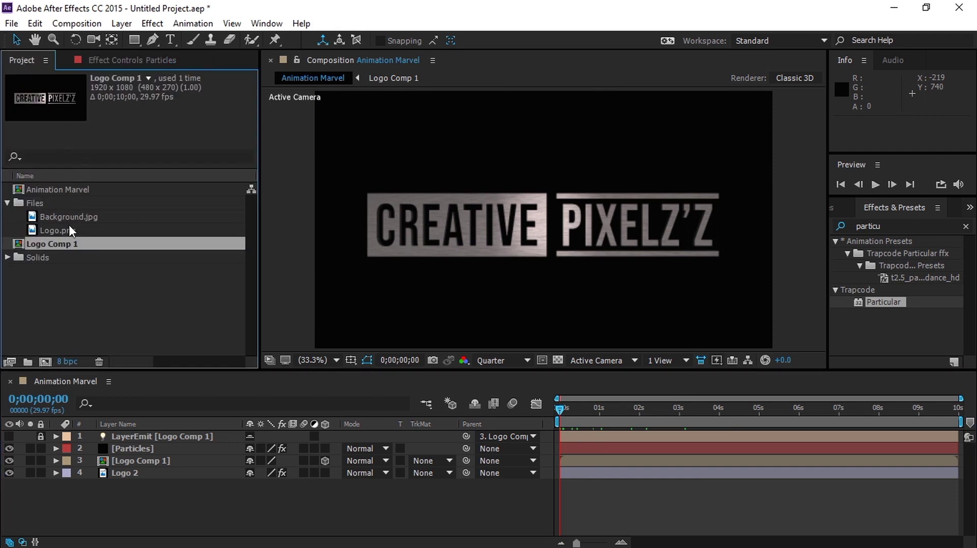
{"action": "left_click_drag", "start_coordinate": [70, 221], "coordinate": [128, 487]}
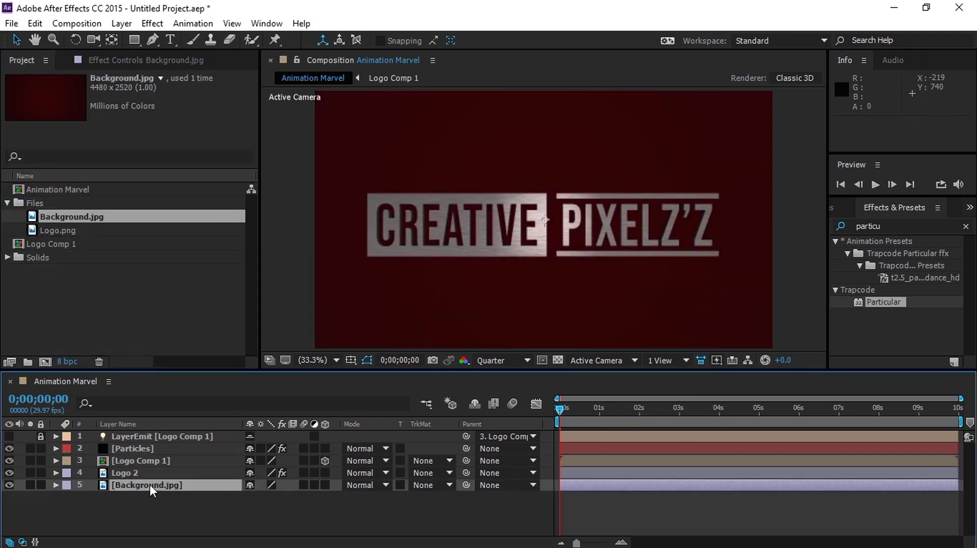
{"action": "scroll", "coordinate": [410, 272], "scroll_direction": "down", "scroll_amount": 1}
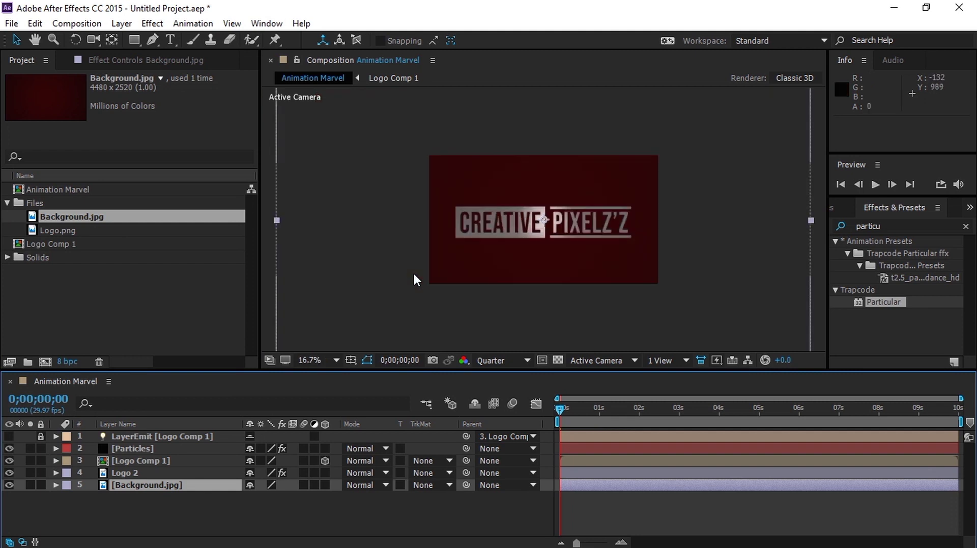
{"action": "right_click", "coordinate": [391, 246]}
{"action": "mouse_move", "coordinate": [427, 154]}
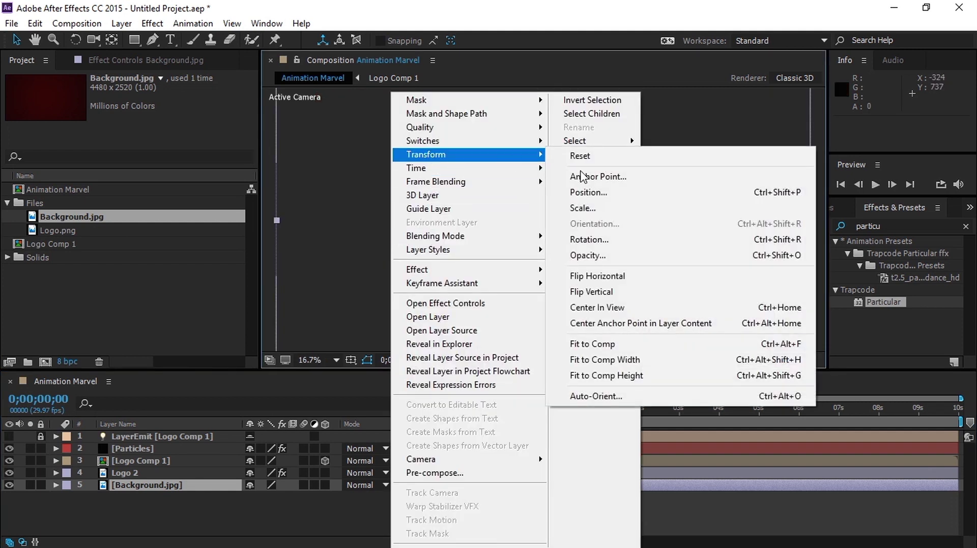
{"action": "left_click", "coordinate": [603, 342]}
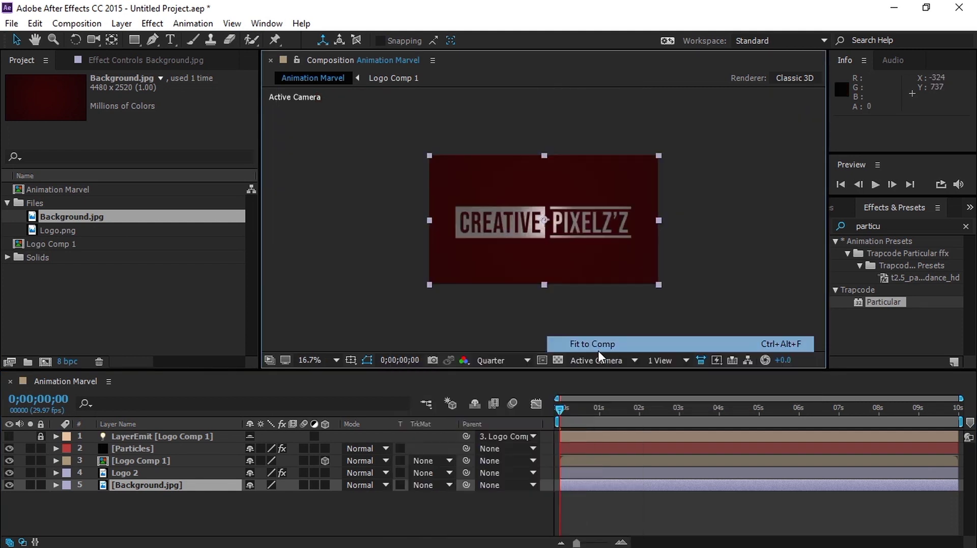
{"action": "left_click", "coordinate": [337, 360]}
{"action": "left_click", "coordinate": [341, 121]}
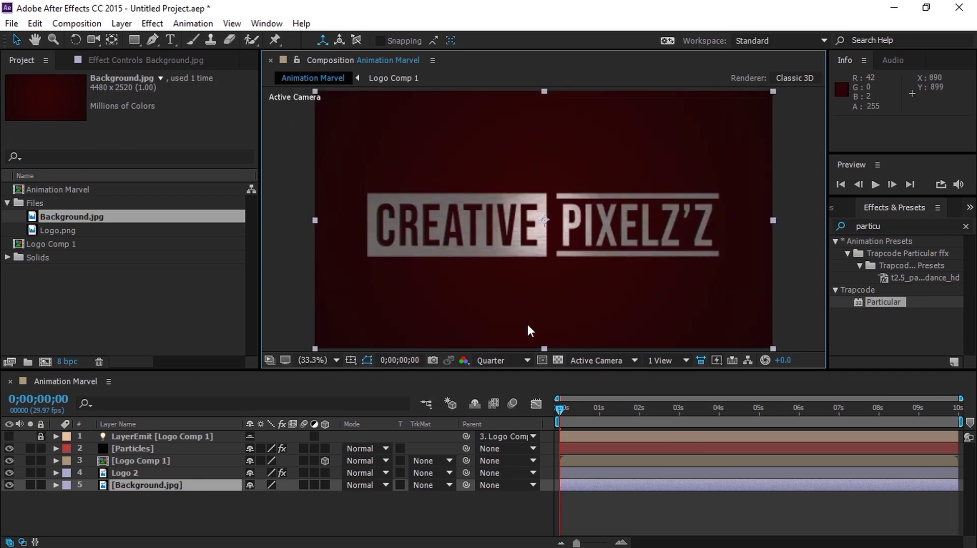
Step: Keyframe the Background.jpg layer's Opacity at 100% at 0;00;00;00 and at 0% at 0;00;02;03
{"action": "left_click", "coordinate": [167, 488]}
{"action": "key", "text": "t"}
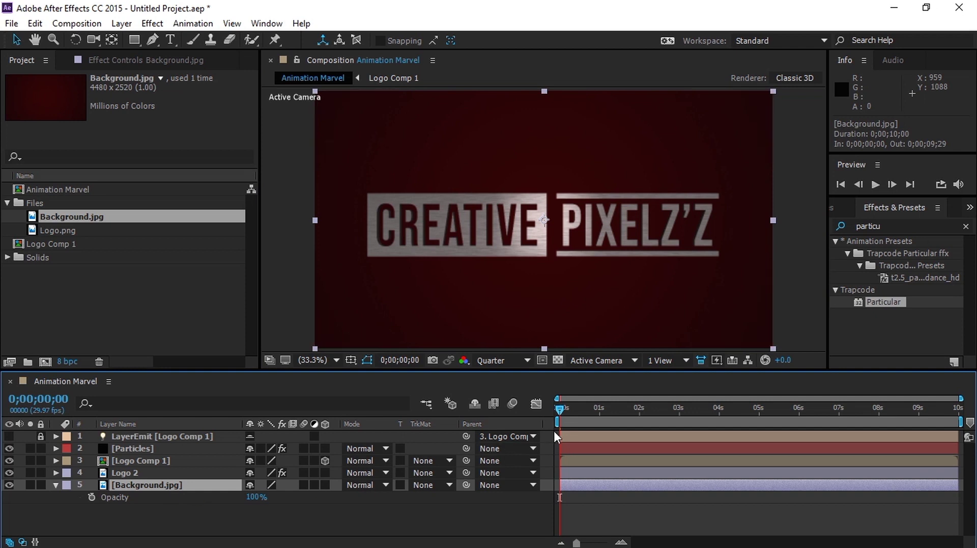
{"action": "left_click", "coordinate": [92, 496]}
{"action": "left_click_drag", "start_coordinate": [573, 410], "coordinate": [648, 411]}
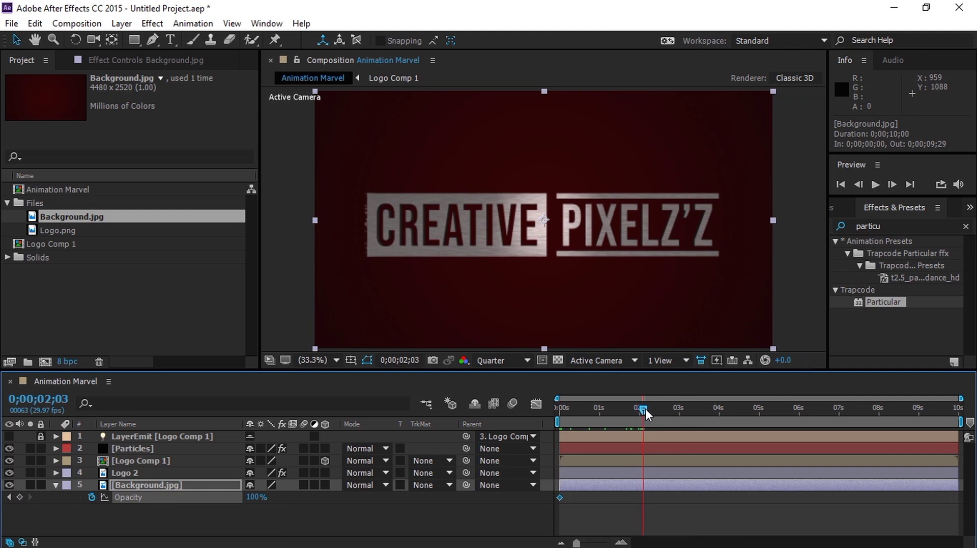
{"action": "left_click_drag", "start_coordinate": [261, 501], "coordinate": [162, 493]}
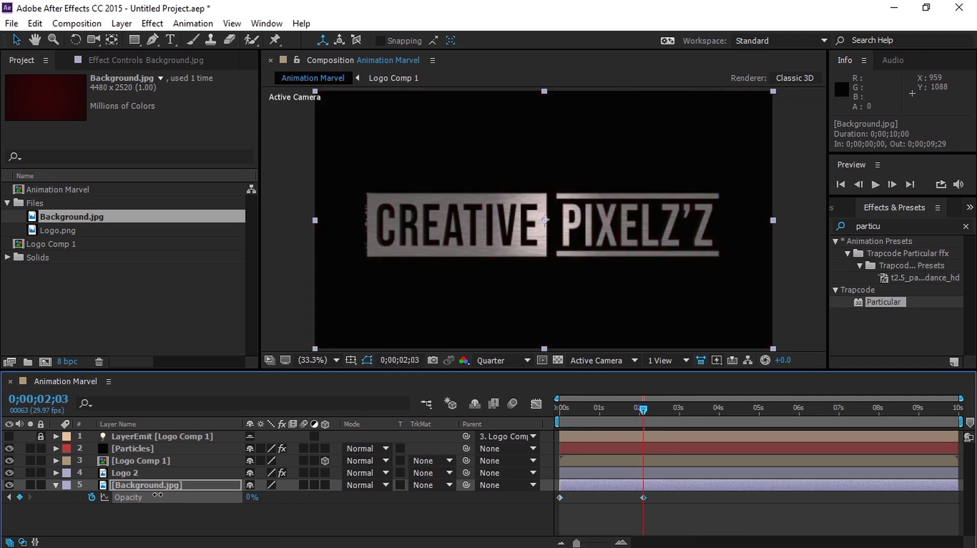
Step: Preview the background fade from the start, check the frame at 0;00;03;09, and collapse the background layer
{"action": "left_click_drag", "start_coordinate": [643, 409], "coordinate": [564, 414]}
{"action": "key", "text": "space"}
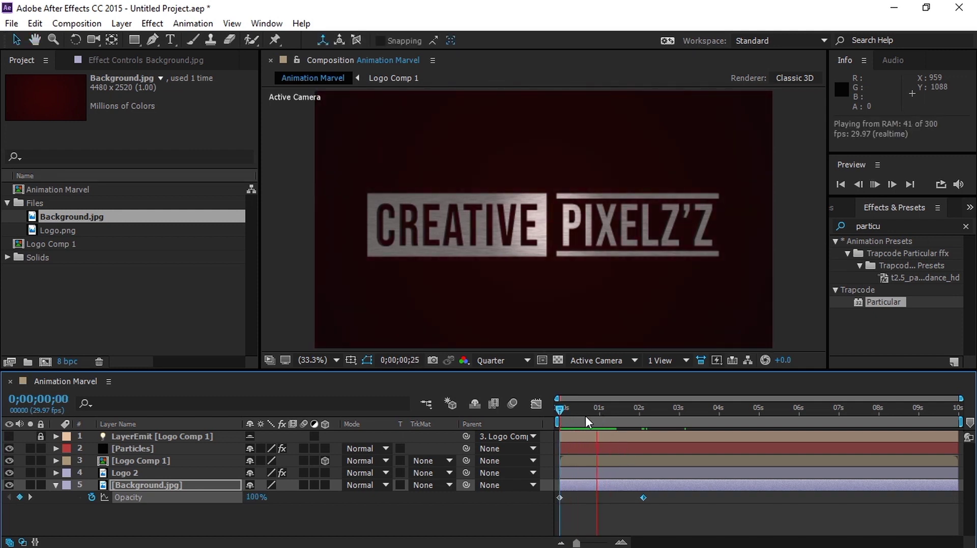
{"action": "left_click_drag", "start_coordinate": [584, 417], "coordinate": [692, 408]}
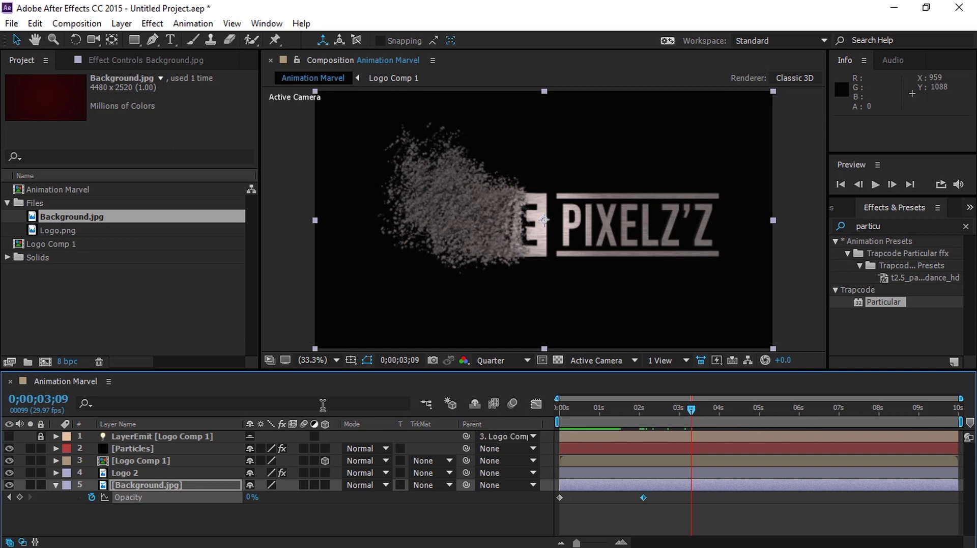
{"action": "left_click", "coordinate": [55, 485]}
{"action": "left_click", "coordinate": [99, 498]}
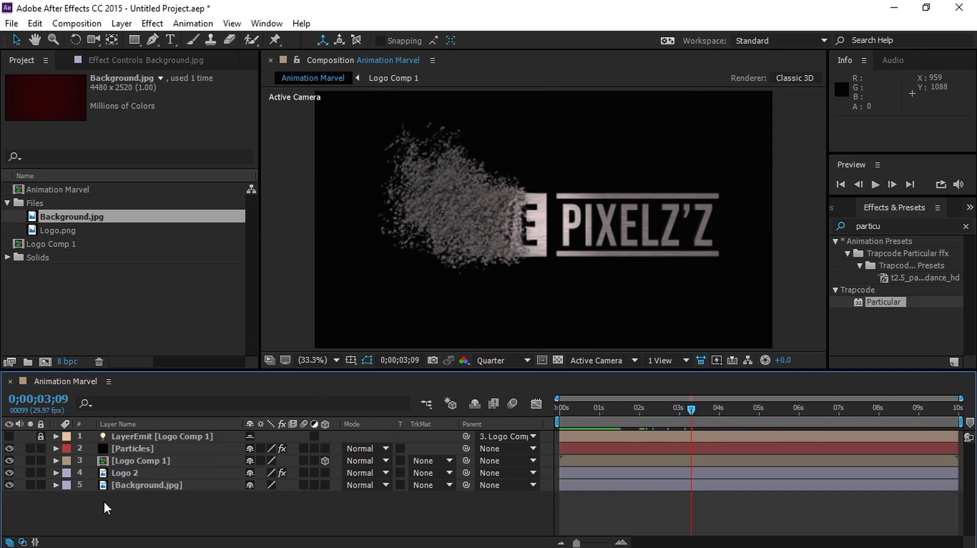
Step: Create a black 1920 x 1080 px solid named Top Bars above all layers, with the current time at 0;00;00;17
{"action": "right_click", "coordinate": [250, 517]}
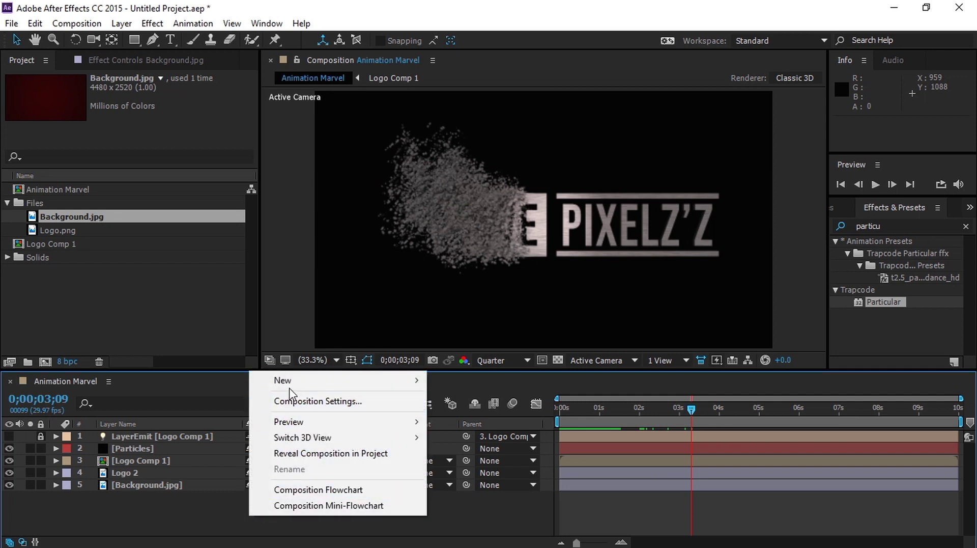
{"action": "mouse_move", "coordinate": [292, 382]}
{"action": "left_click_drag", "start_coordinate": [601, 410], "coordinate": [583, 411]}
{"action": "right_click", "coordinate": [320, 501]}
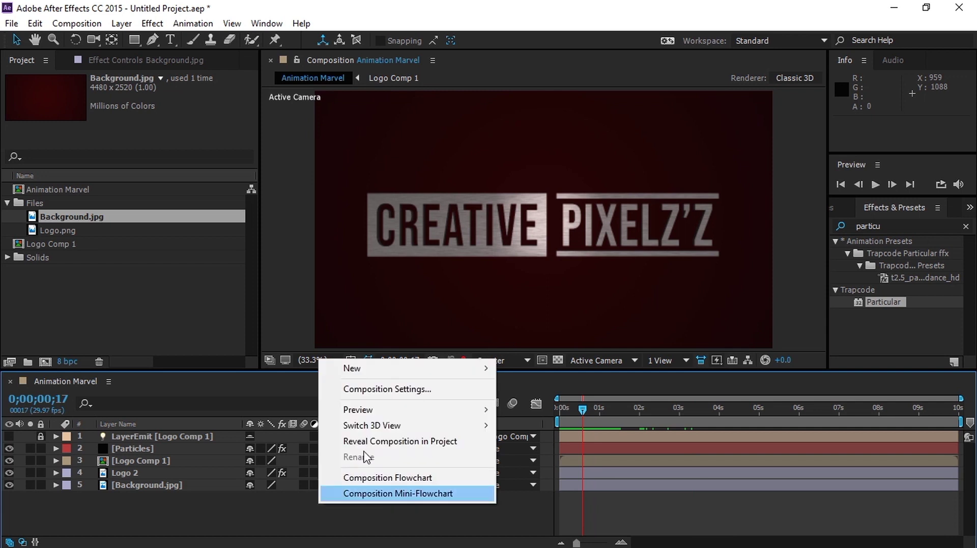
{"action": "mouse_move", "coordinate": [379, 368]}
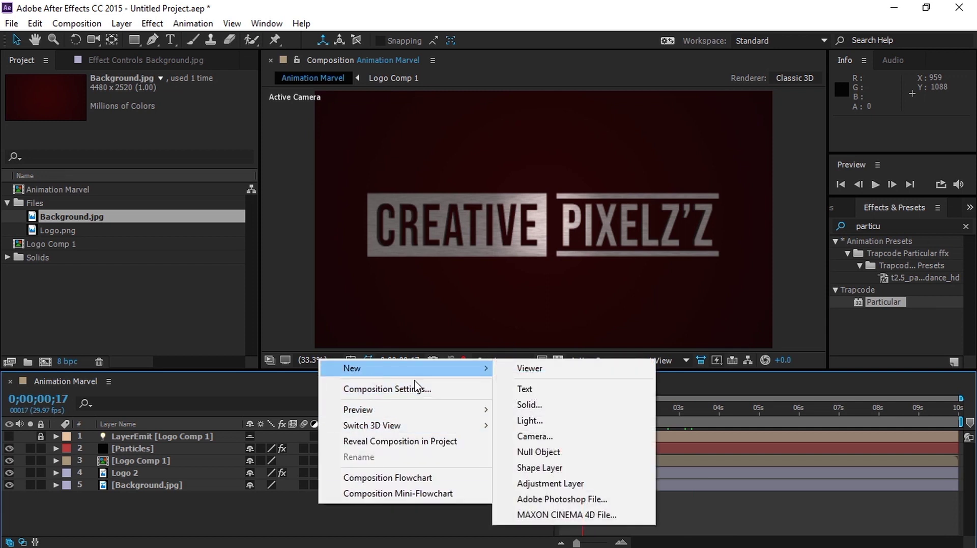
{"action": "left_click", "coordinate": [574, 407]}
{"action": "type", "text": "Top Bars"}
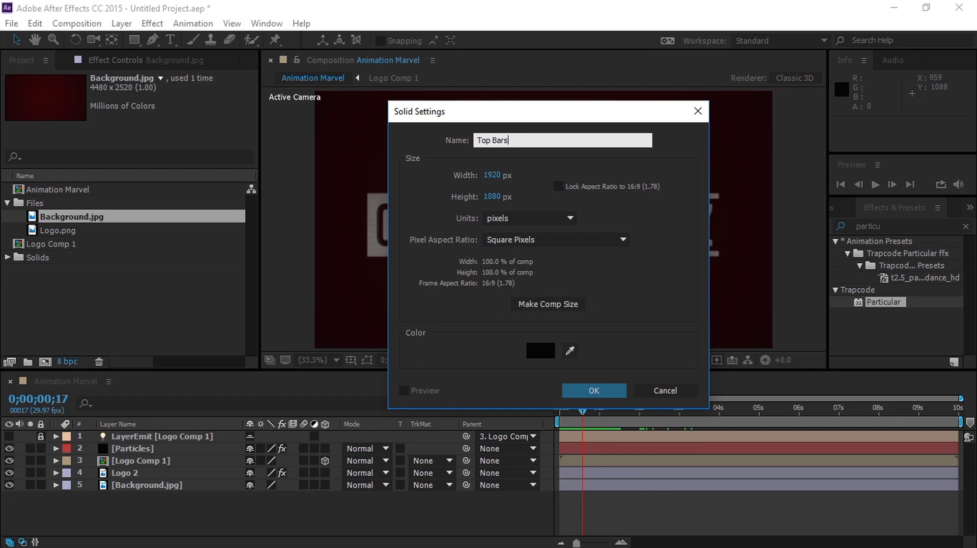
{"action": "key", "text": "Return"}
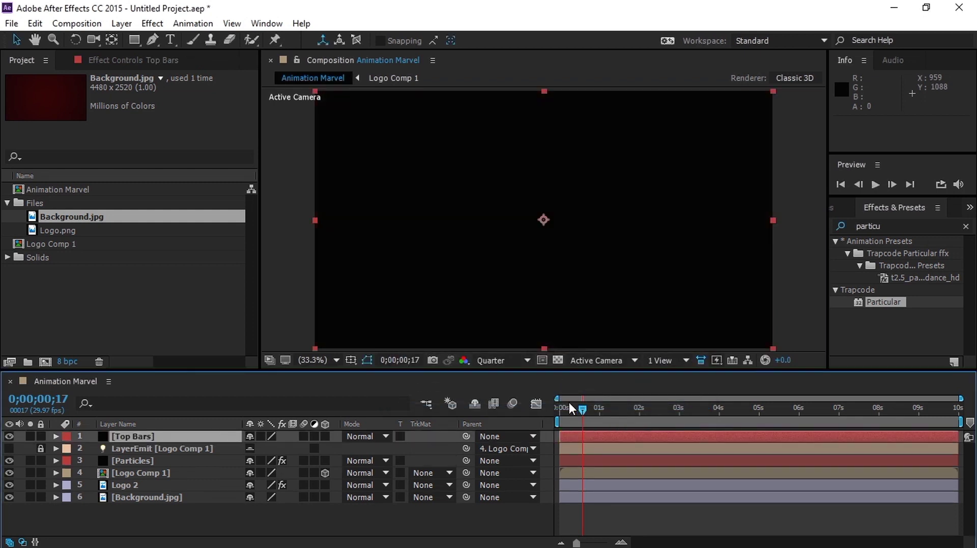
Step: Add a full-frame rectangular mask to the Top Bars solid and scale it symmetrically to 80% of its height
{"action": "double_click", "coordinate": [135, 41]}
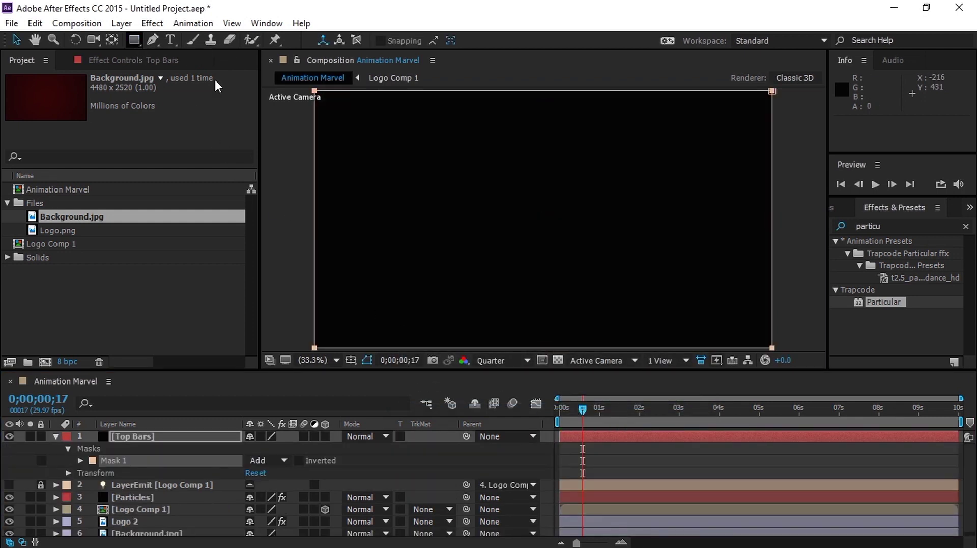
{"action": "key", "text": "comma"}
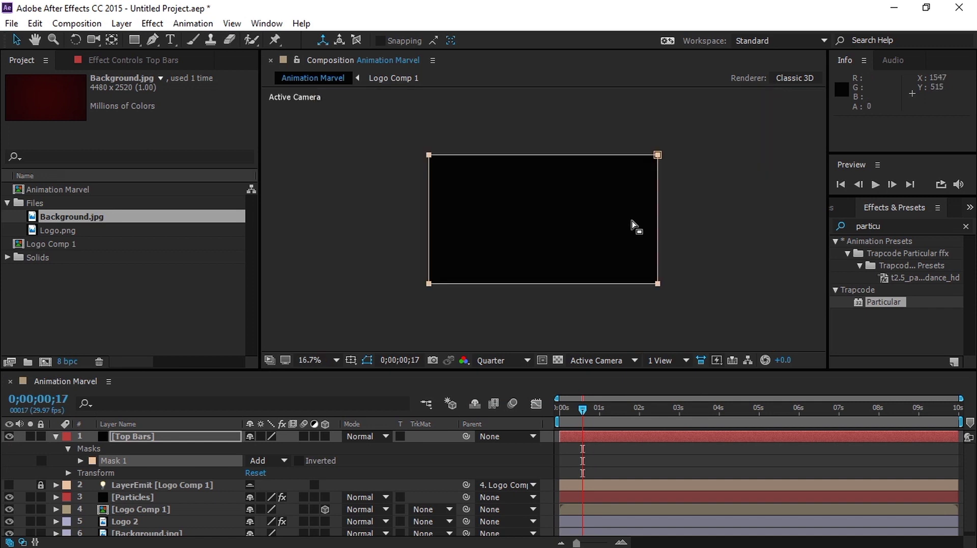
{"action": "double_click", "coordinate": [657, 283]}
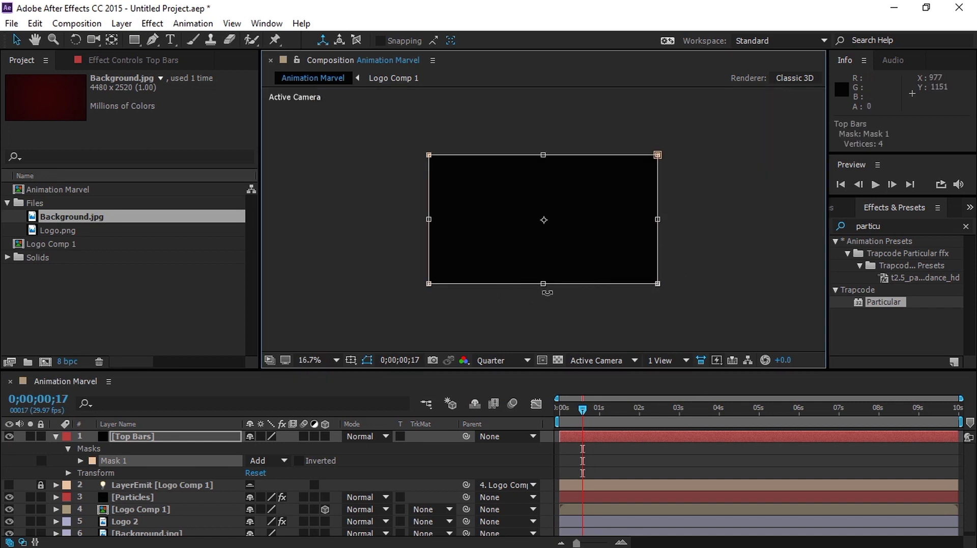
{"action": "left_click_drag", "start_coordinate": [544, 283], "coordinate": [542, 270]}
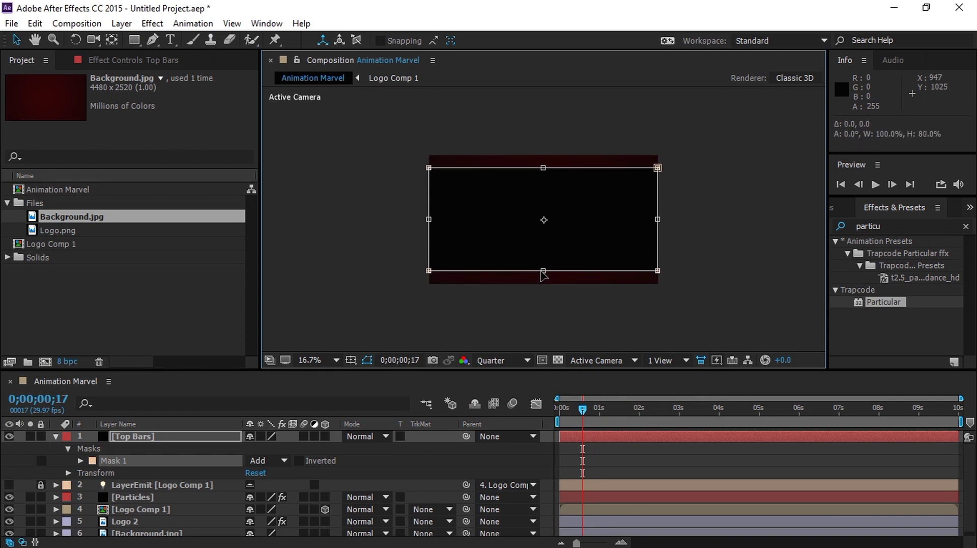
{"action": "left_click", "coordinate": [310, 359]}
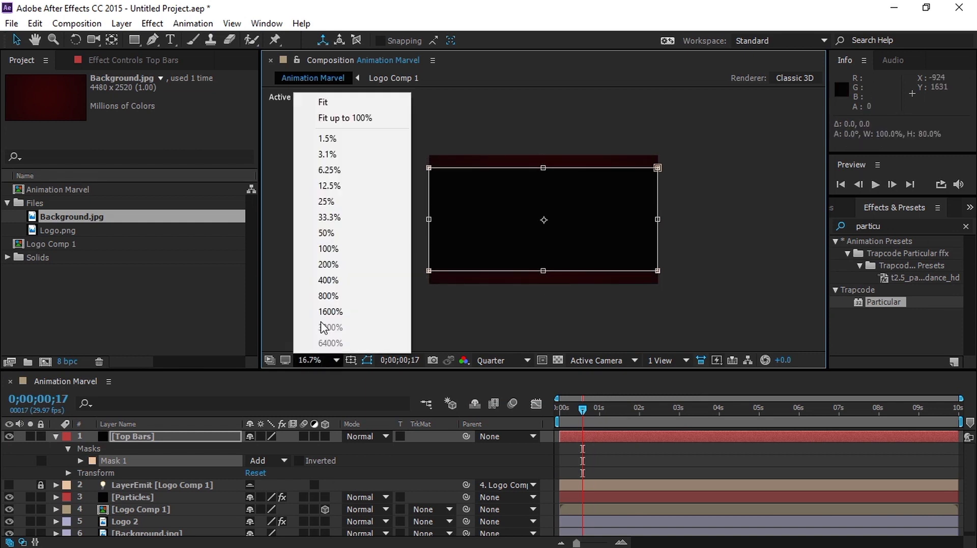
{"action": "left_click", "coordinate": [346, 118]}
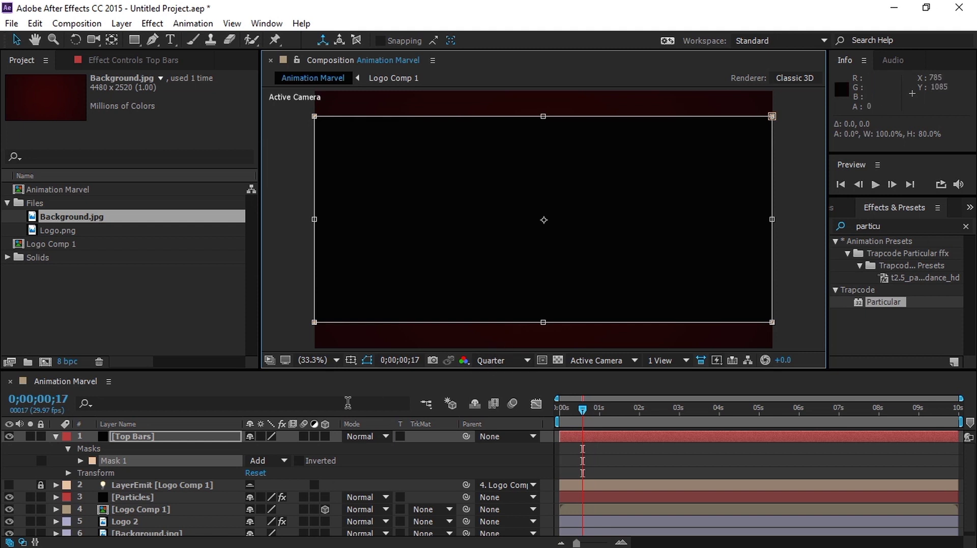
Step: Set the Top Bars mask to Subtract, preview the letterbox bars, and thicken them by scaling the mask's height to 94.4%
{"action": "left_click", "coordinate": [285, 382]}
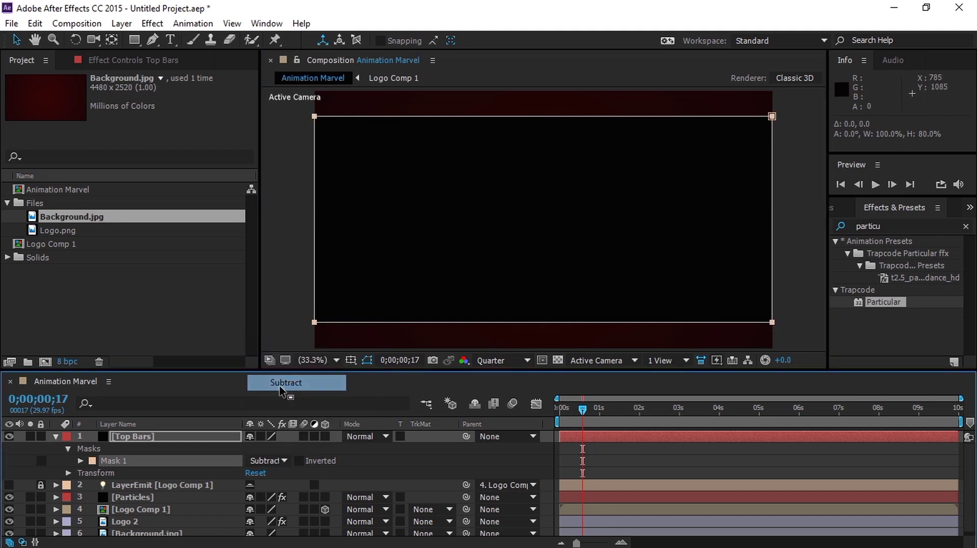
{"action": "left_click_drag", "start_coordinate": [582, 414], "coordinate": [574, 412]}
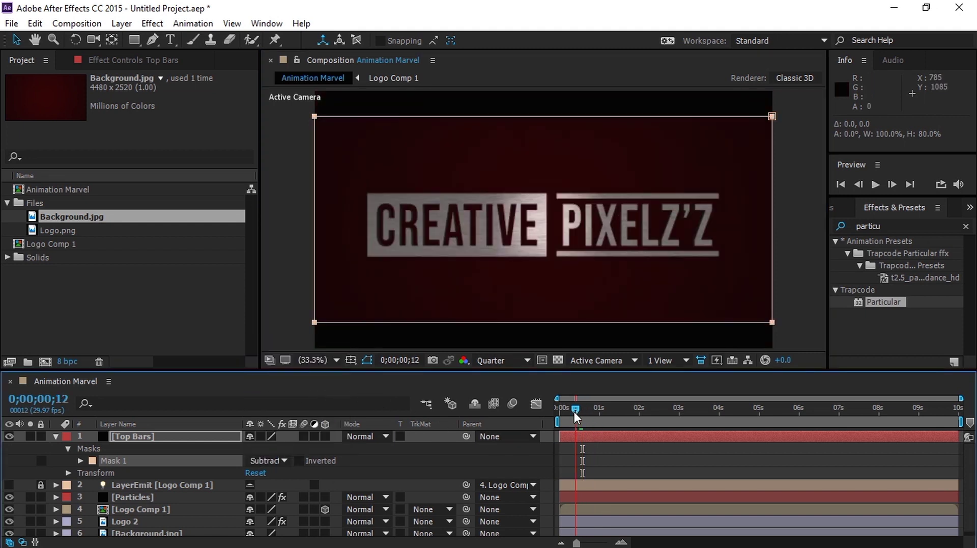
{"action": "key", "text": "space"}
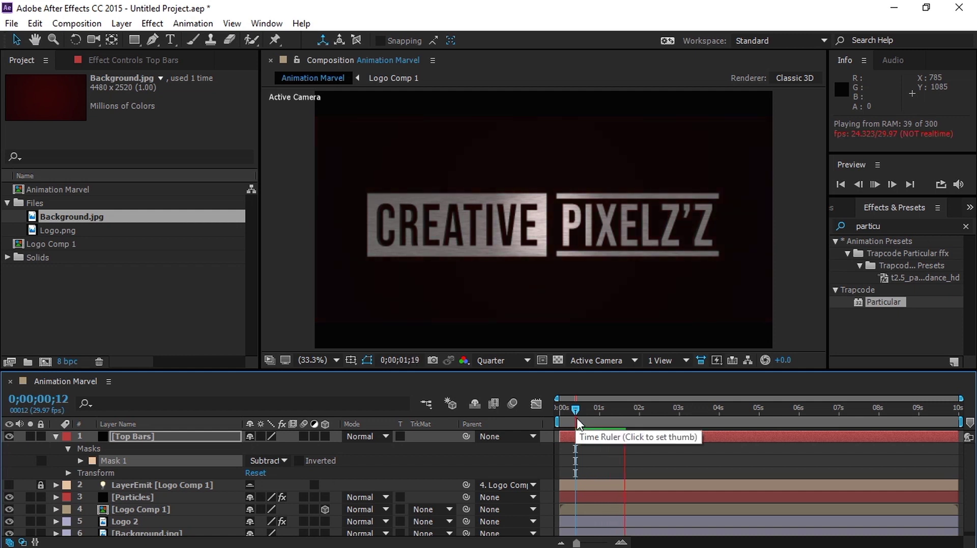
{"action": "key", "text": "space"}
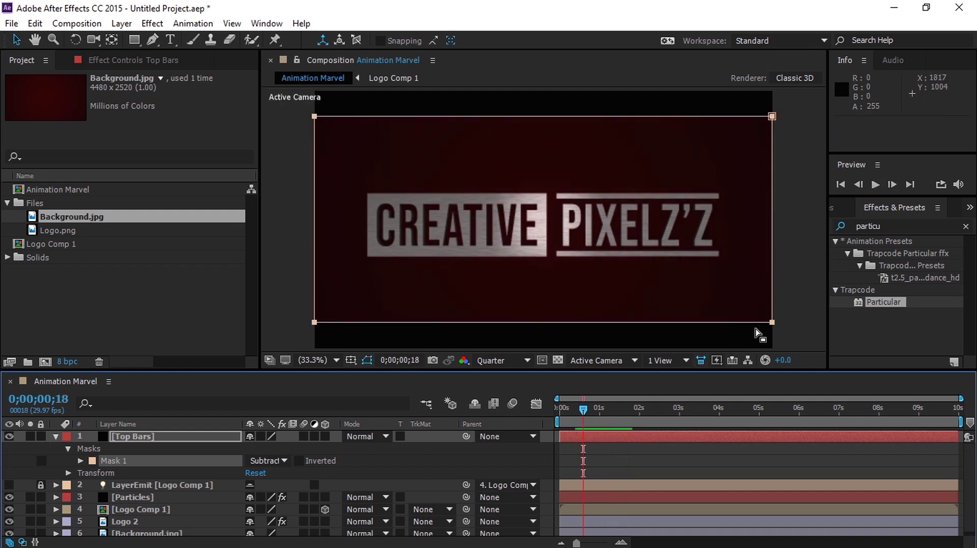
{"action": "double_click", "coordinate": [772, 323]}
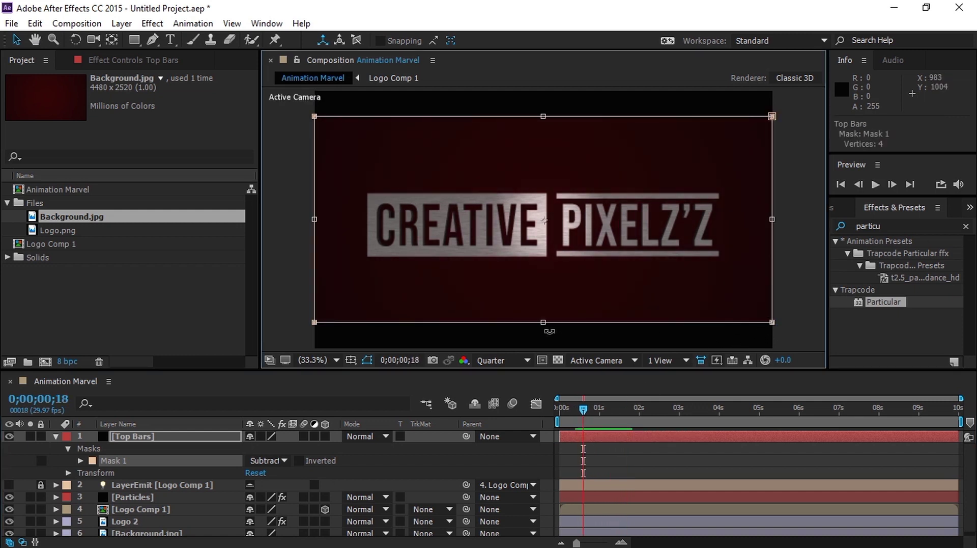
{"action": "left_click_drag", "start_coordinate": [543, 321], "coordinate": [544, 321]}
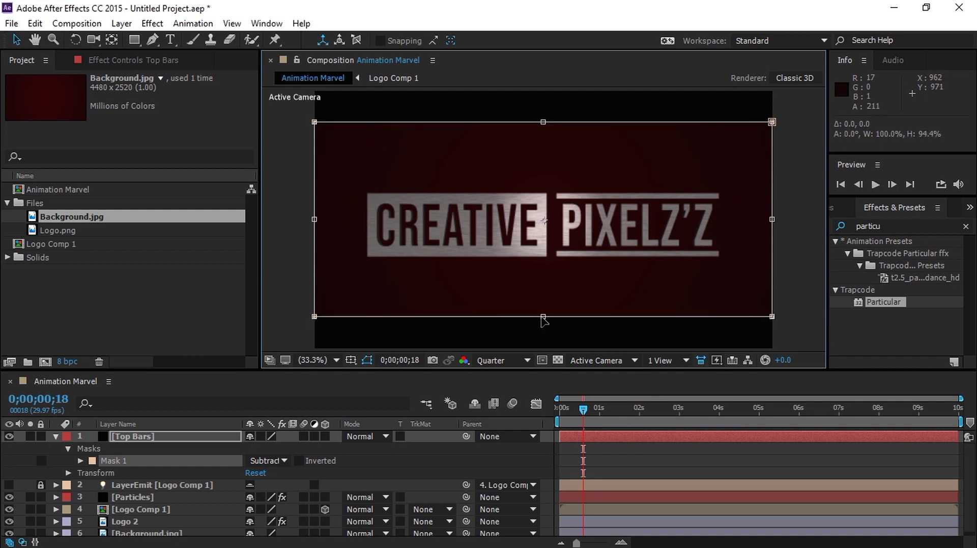
Step: Preview the animation with the letterbox bars from near the start, replaying it from 0;00;00;00
{"action": "left_click", "coordinate": [579, 409]}
{"action": "key", "text": "space"}
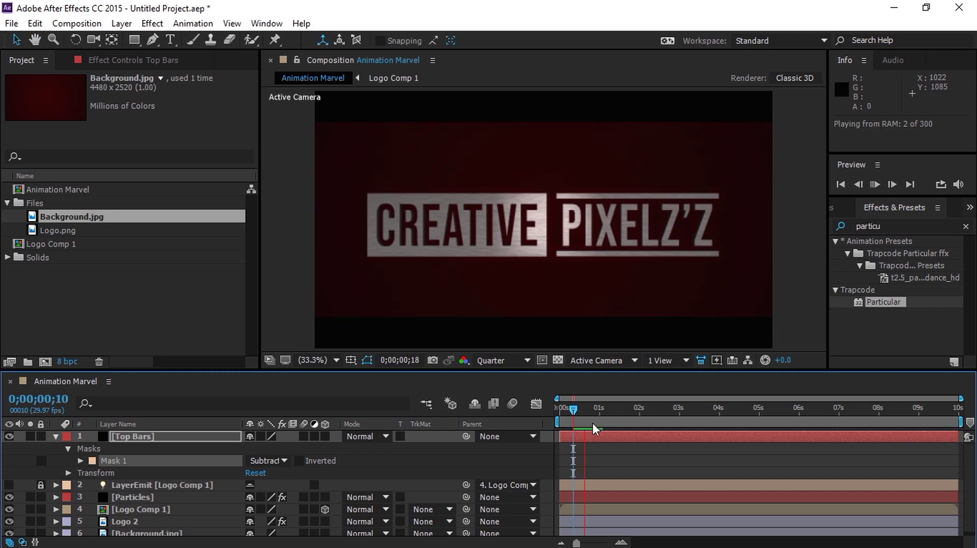
{"action": "key", "text": "space"}
{"action": "key", "text": "space"}
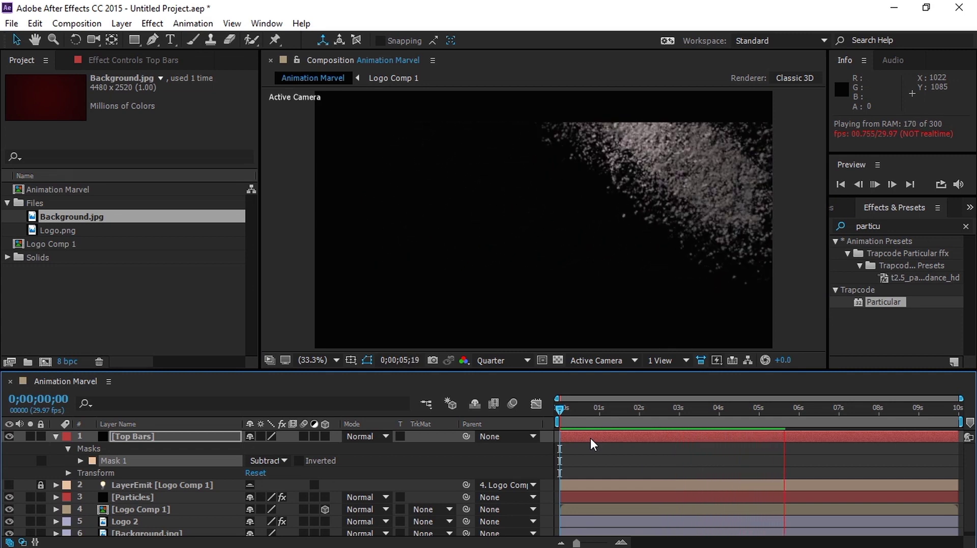
{"action": "left_click", "coordinate": [562, 411]}
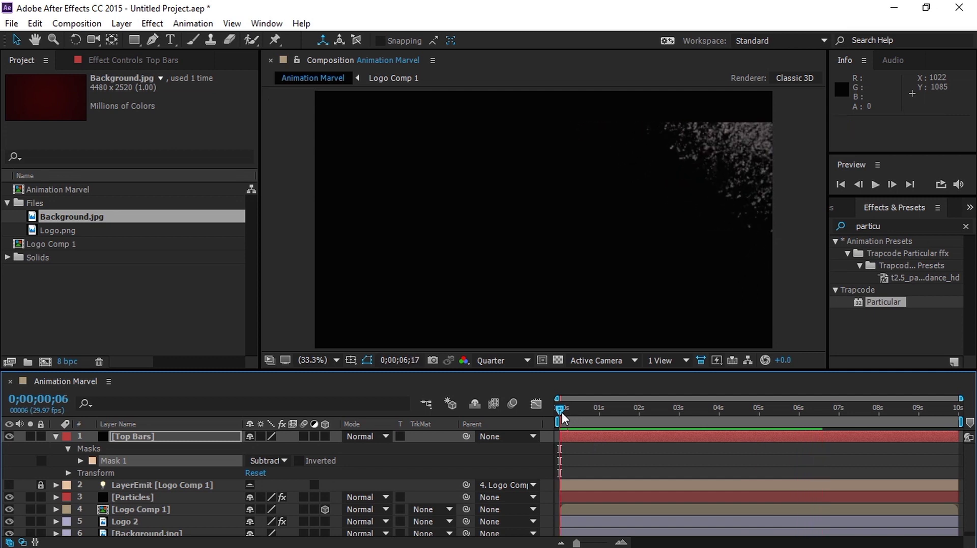
{"action": "key", "text": "space"}
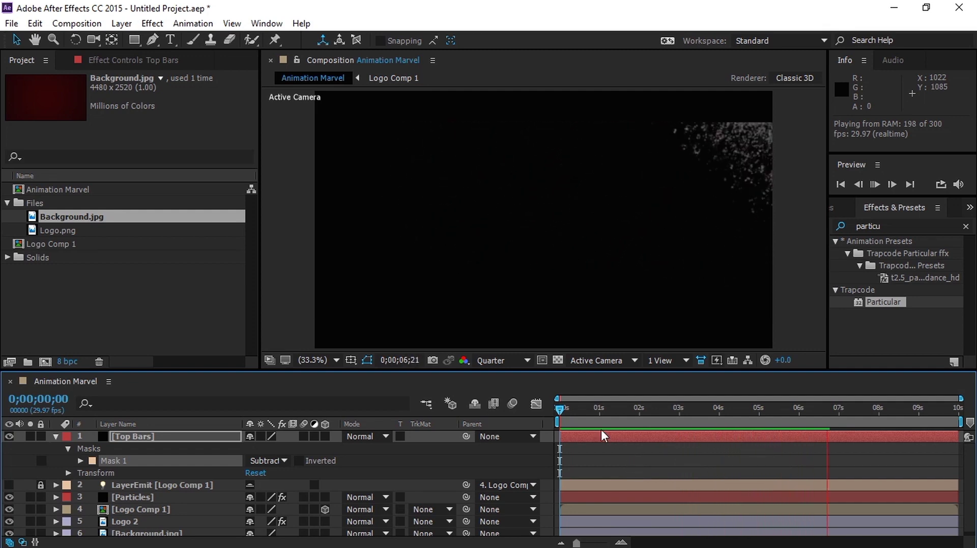
{"action": "key", "text": "space"}
{"action": "key", "text": "space"}
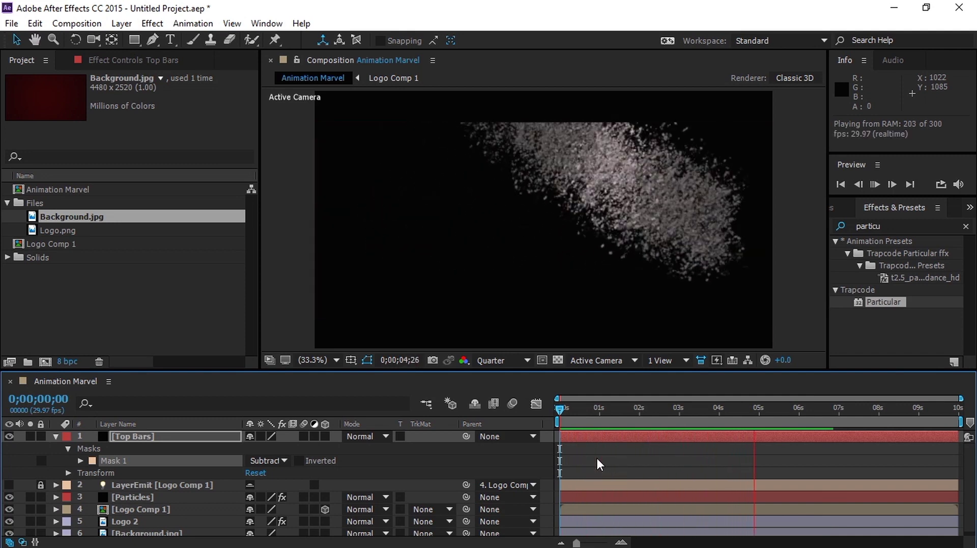
Step: Collapse the Top Bars layer and apply the Tint effect to the Particles layer, with the current time at 0;00;03;02
{"action": "left_click_drag", "start_coordinate": [583, 413], "coordinate": [683, 417]}
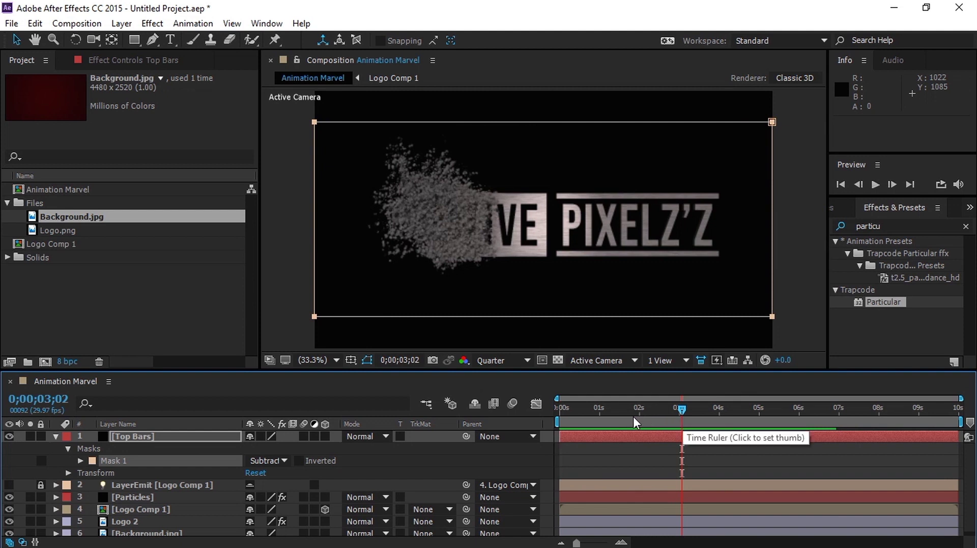
{"action": "left_click", "coordinate": [56, 436]}
{"action": "left_click", "coordinate": [135, 460]}
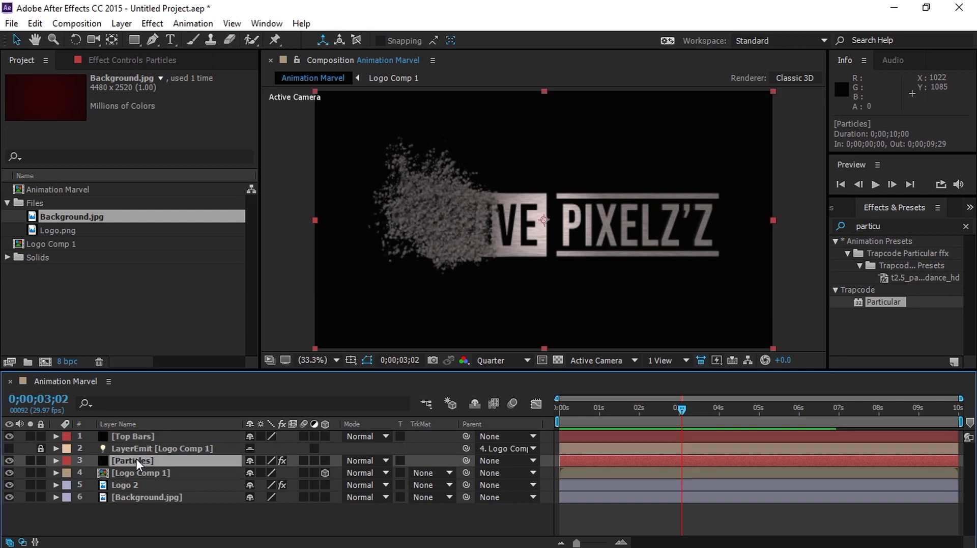
{"action": "left_click", "coordinate": [130, 61]}
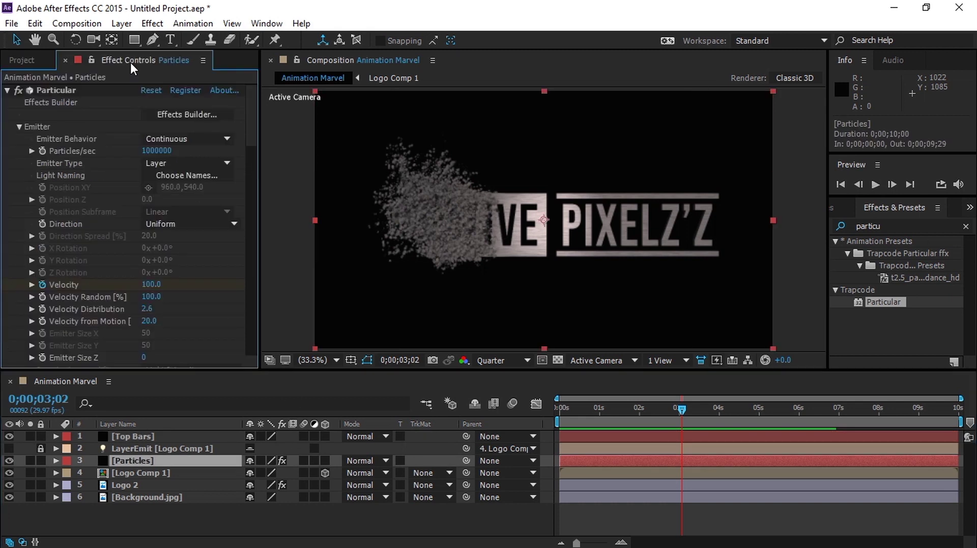
{"action": "left_click", "coordinate": [154, 24]}
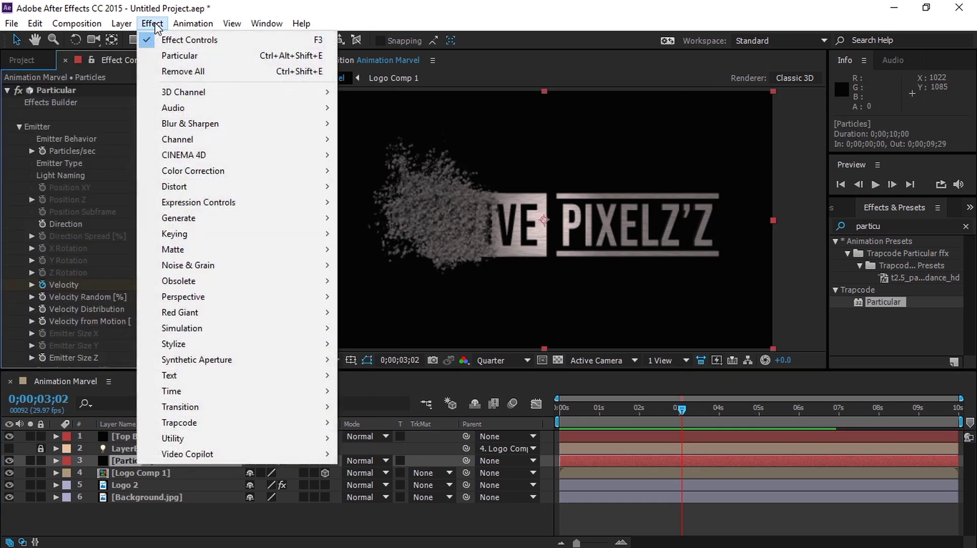
{"action": "mouse_move", "coordinate": [178, 175]}
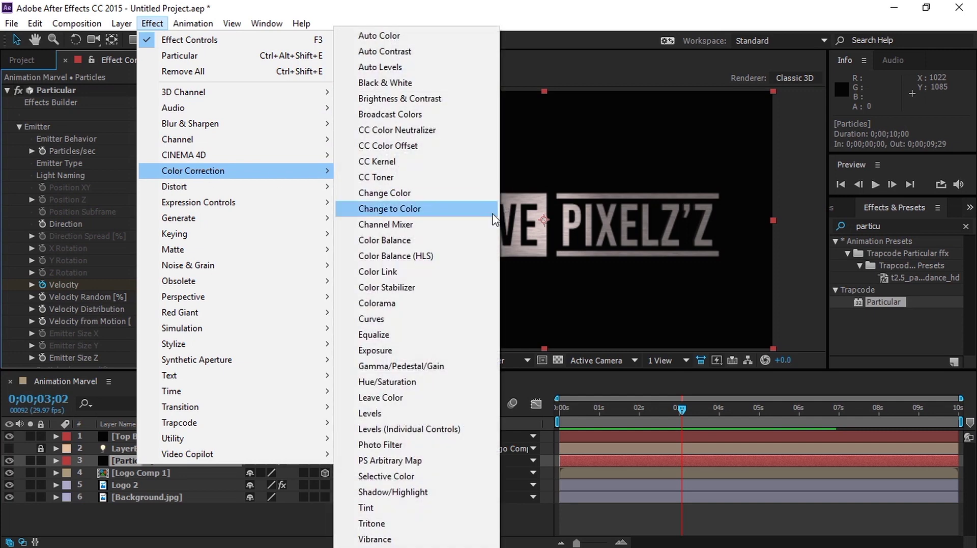
{"action": "left_click", "coordinate": [393, 507]}
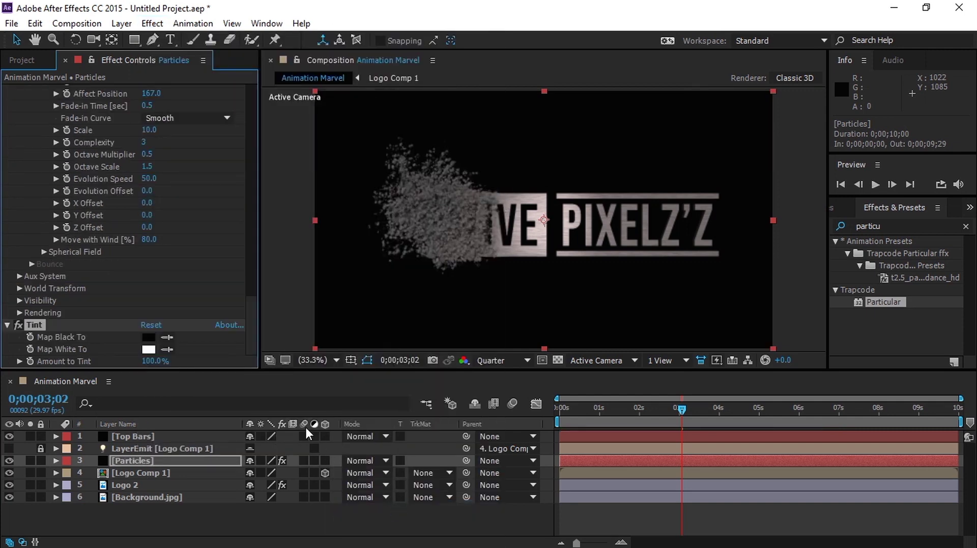
Step: Set the Particles layer's Tint Map White To colour to a dark, slightly reddish grey
{"action": "left_click", "coordinate": [149, 349]}
{"action": "left_click", "coordinate": [144, 436]}
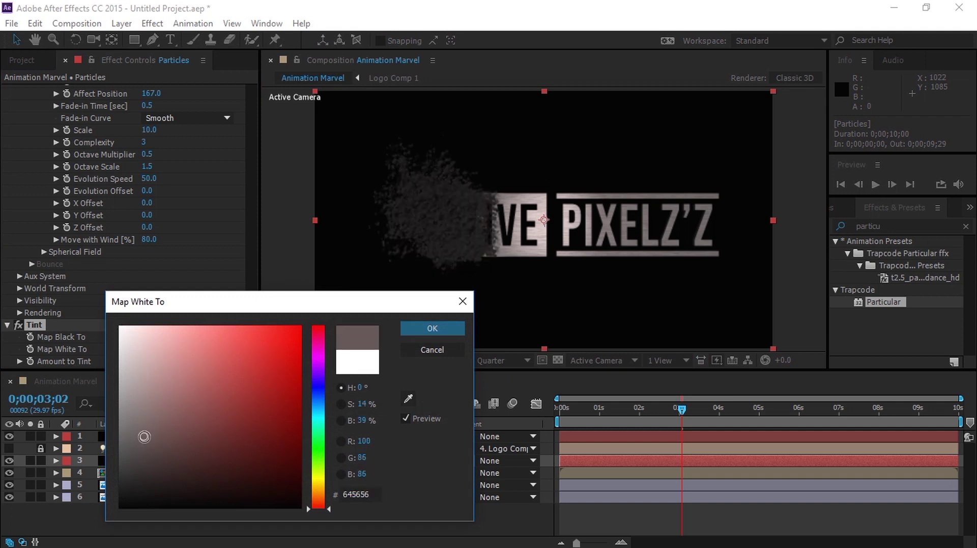
{"action": "left_click_drag", "start_coordinate": [138, 435], "coordinate": [137, 440]}
{"action": "left_click", "coordinate": [417, 328]}
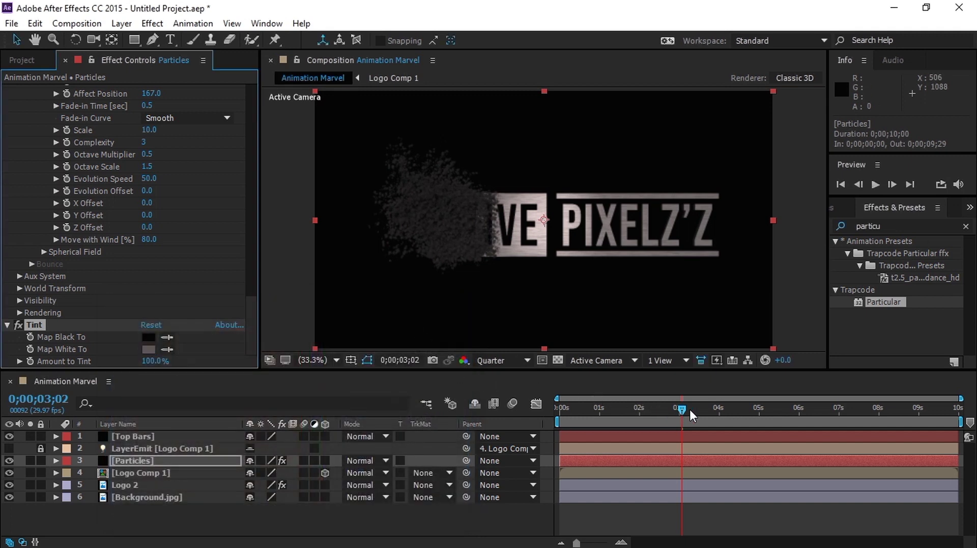
Step: Preview the tinted particle dispersion several times, starting from about 0;00;01;15
{"action": "left_click_drag", "start_coordinate": [694, 409], "coordinate": [619, 409]}
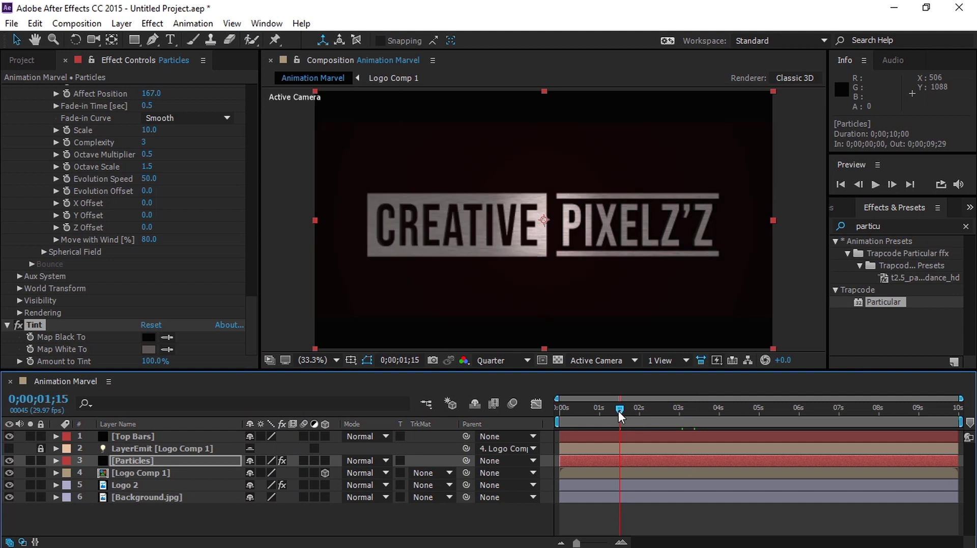
{"action": "key", "text": "space"}
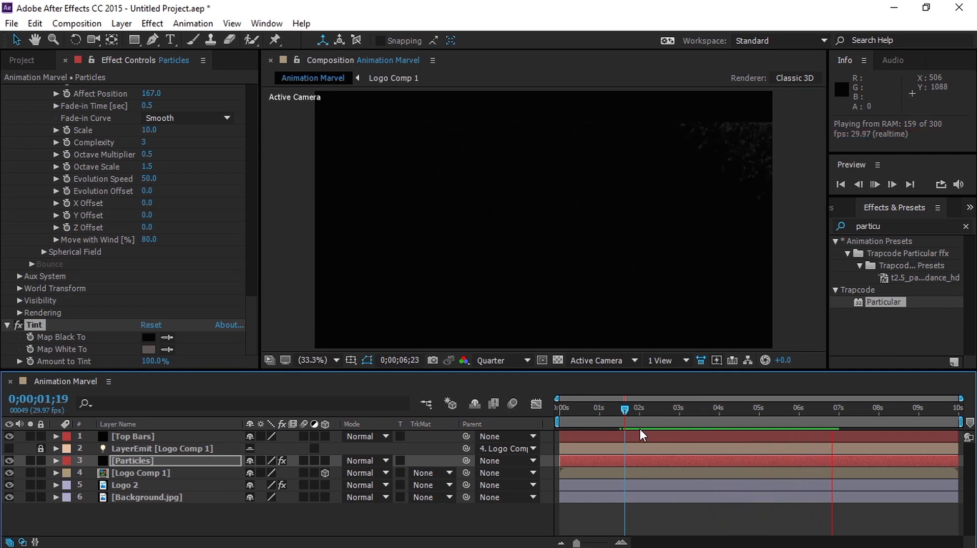
{"action": "key", "text": "space"}
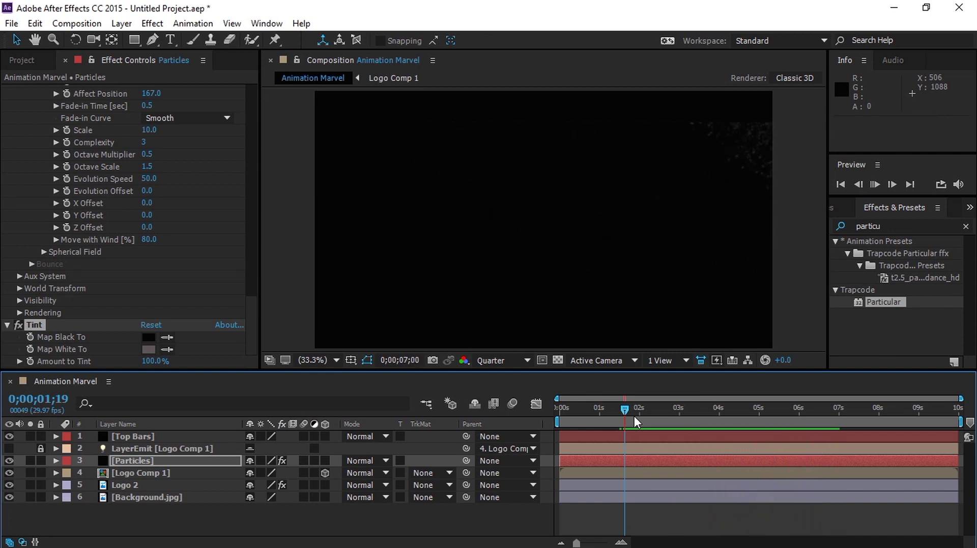
{"action": "left_click", "coordinate": [624, 414]}
{"action": "key", "text": "space"}
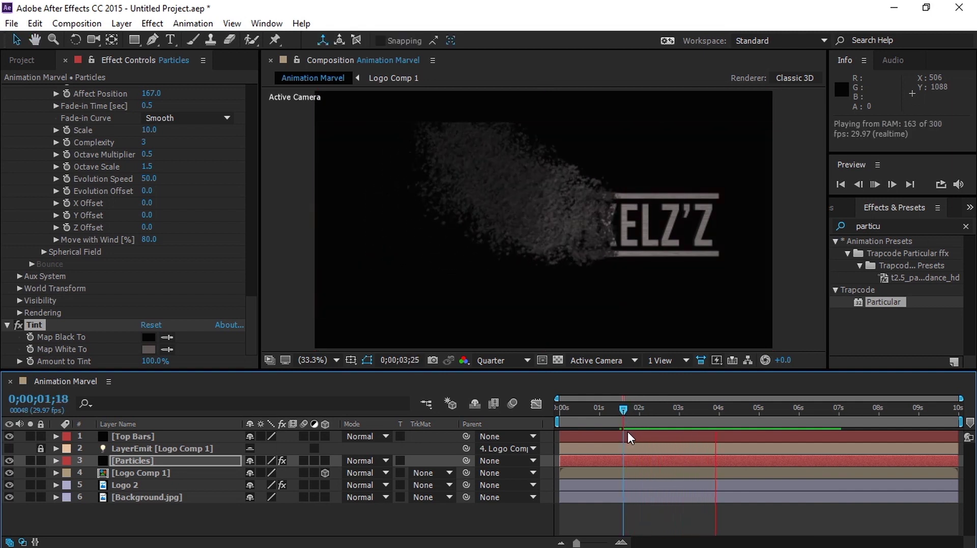
{"action": "left_click", "coordinate": [622, 418]}
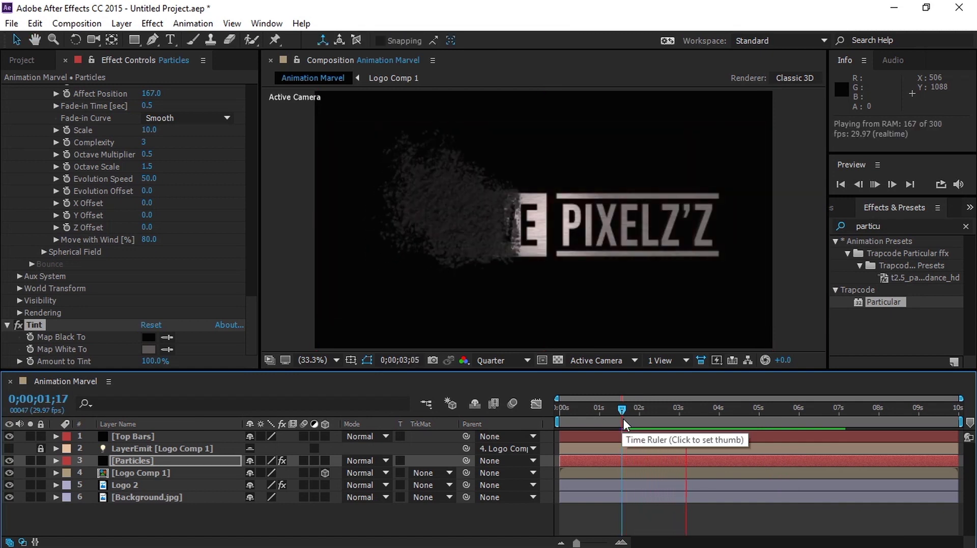
{"action": "left_click", "coordinate": [629, 414]}
Step: Move to 0;00;03;20 and turn Motion Blur on in the Rendering settings of the Particles layer's Particular effect
{"action": "left_click_drag", "start_coordinate": [634, 415], "coordinate": [706, 427]}
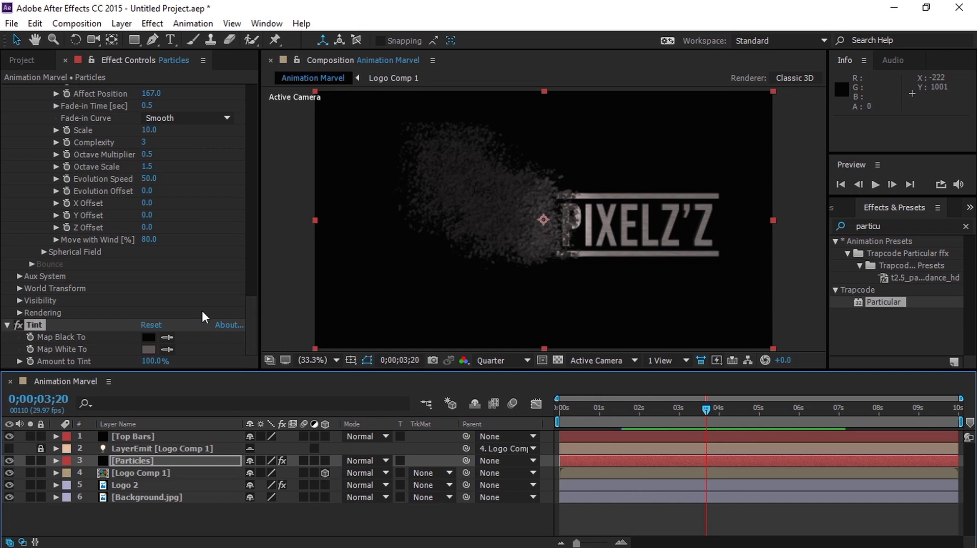
{"action": "left_click", "coordinate": [20, 312]}
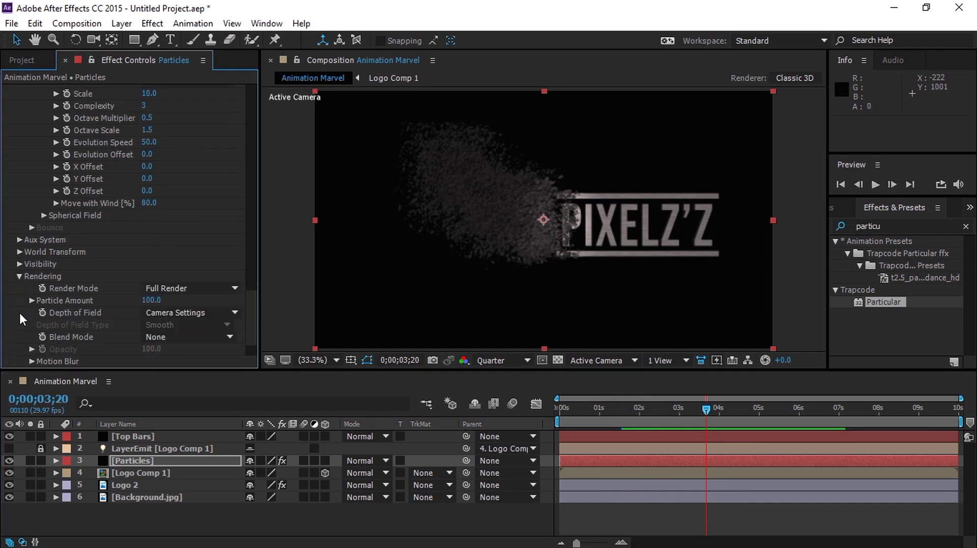
{"action": "scroll", "coordinate": [32, 313], "scroll_direction": "down", "scroll_amount": 3}
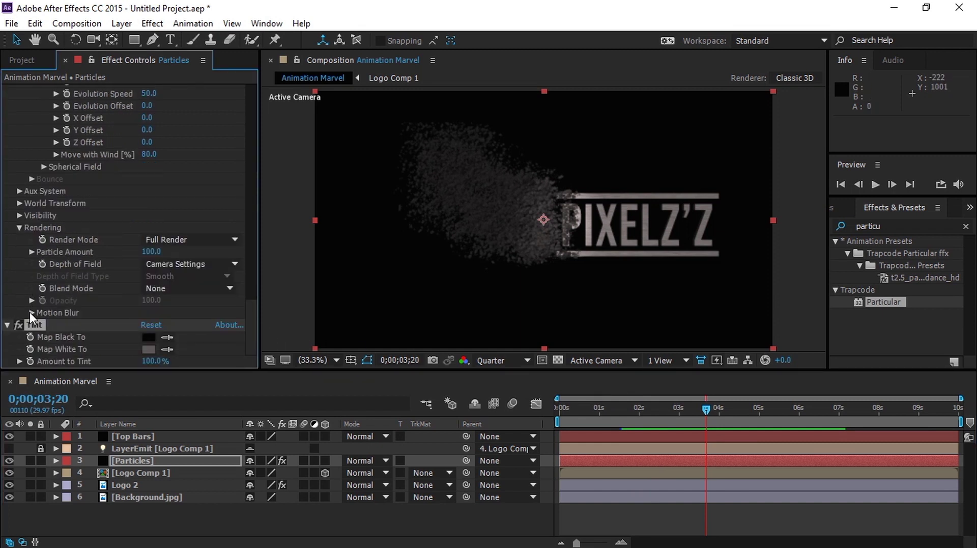
{"action": "left_click", "coordinate": [31, 312]}
{"action": "left_click", "coordinate": [167, 277]}
{"action": "left_click", "coordinate": [181, 323]}
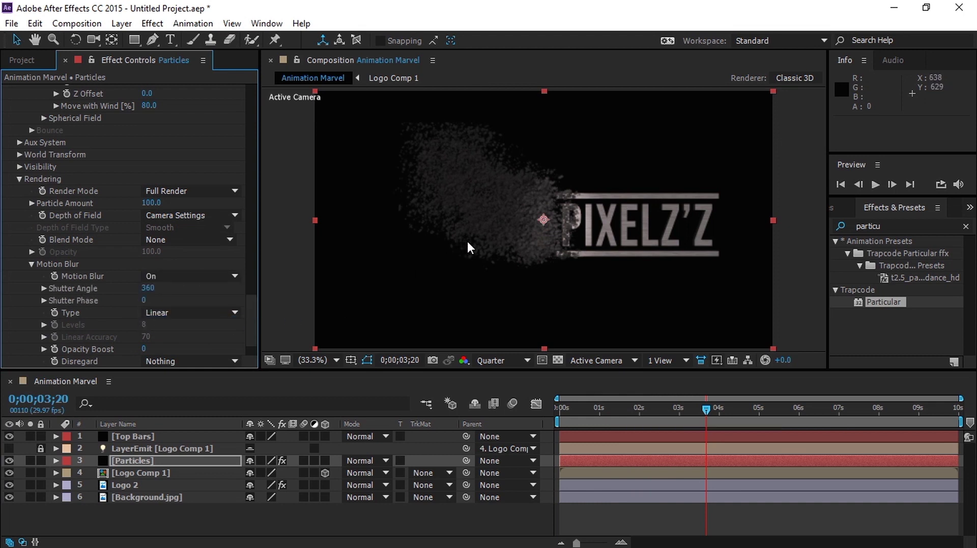
Step: Preview the motion-blurred particles from about 0;00;02;08, then move the current time to 0;00;02;14
{"action": "left_click_drag", "start_coordinate": [723, 411], "coordinate": [646, 413]}
{"action": "key", "text": "space"}
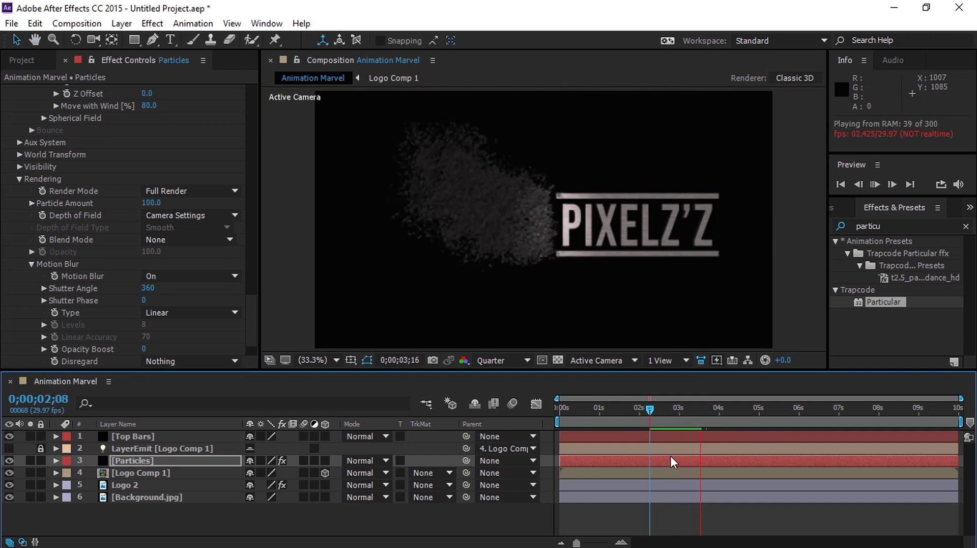
{"action": "left_click", "coordinate": [666, 411]}
{"action": "mouse_move", "coordinate": [667, 414]}
{"action": "left_mouse_down"}
{"action": "mouse_move", "coordinate": [677, 414]}
{"action": "mouse_move", "coordinate": [658, 412]}
{"action": "left_mouse_up"}
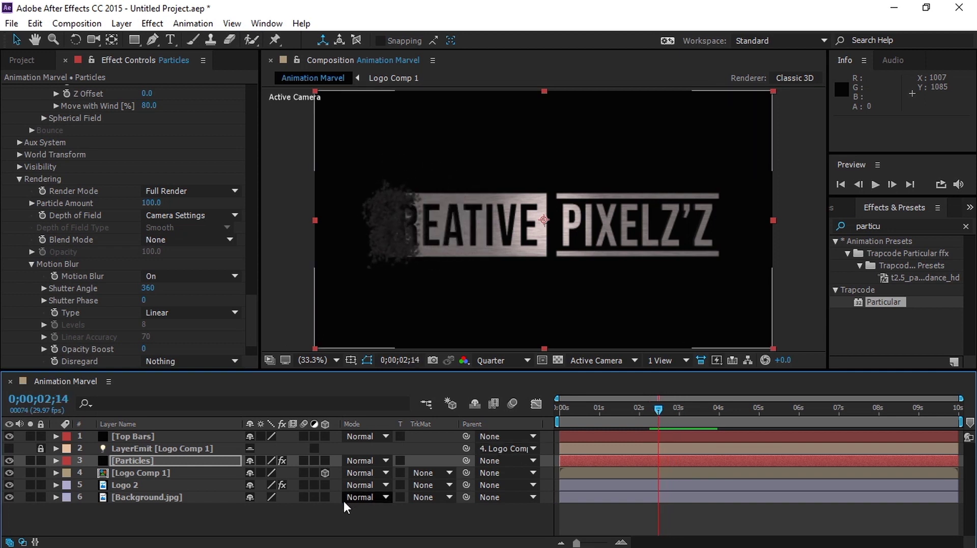
Step: Create an adjustment layer above all layers and apply the Curves effect to it
{"action": "right_click", "coordinate": [319, 514]}
{"action": "mouse_move", "coordinate": [366, 383]}
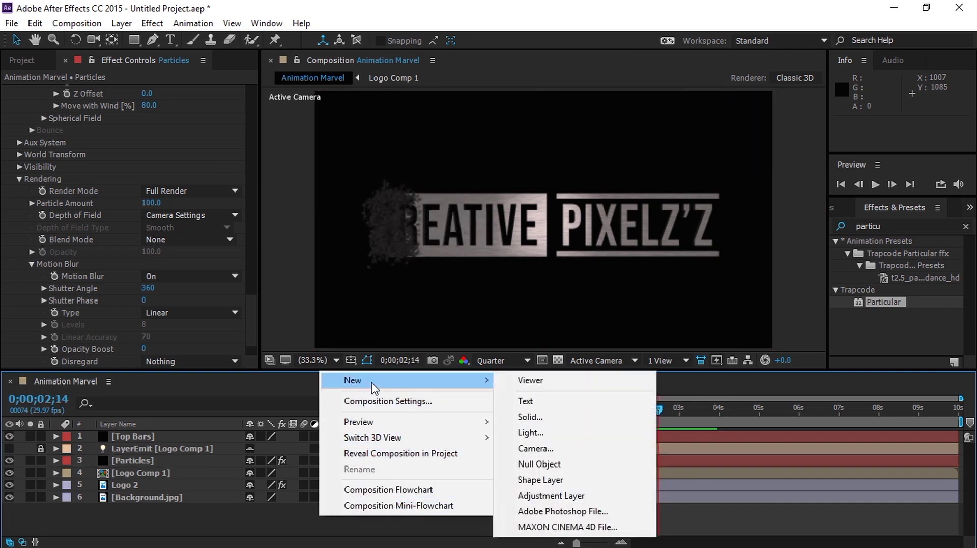
{"action": "left_click", "coordinate": [524, 497]}
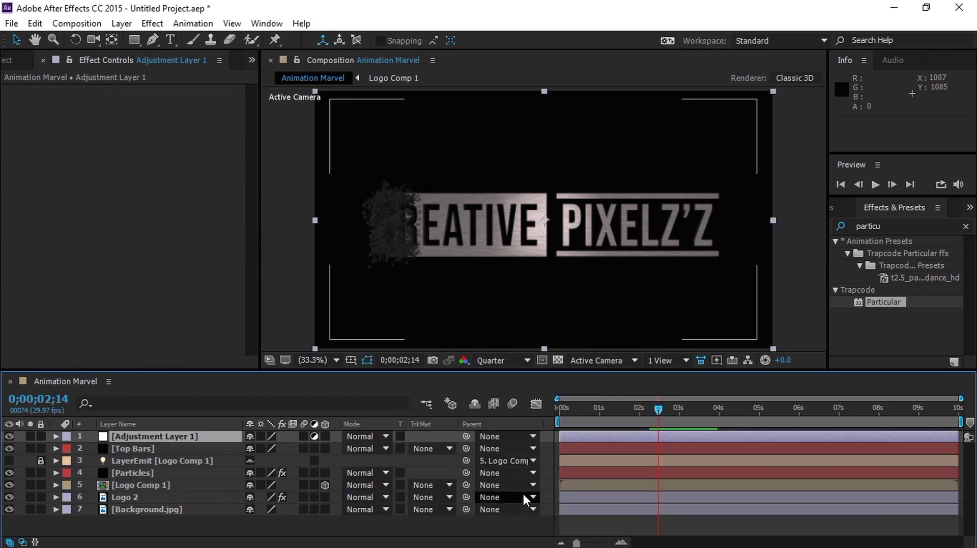
{"action": "left_click", "coordinate": [878, 226]}
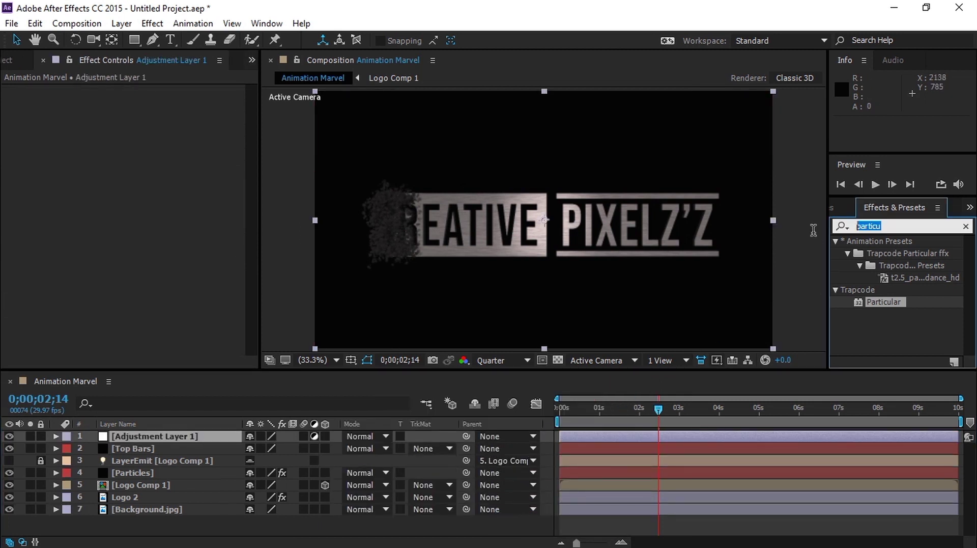
{"action": "type", "text": "curv"}
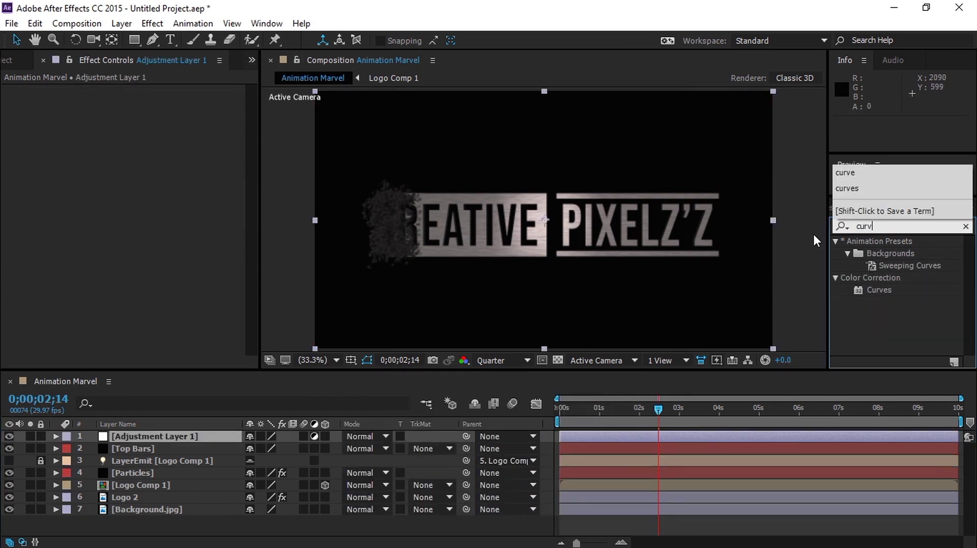
{"action": "left_click_drag", "start_coordinate": [901, 292], "coordinate": [164, 436]}
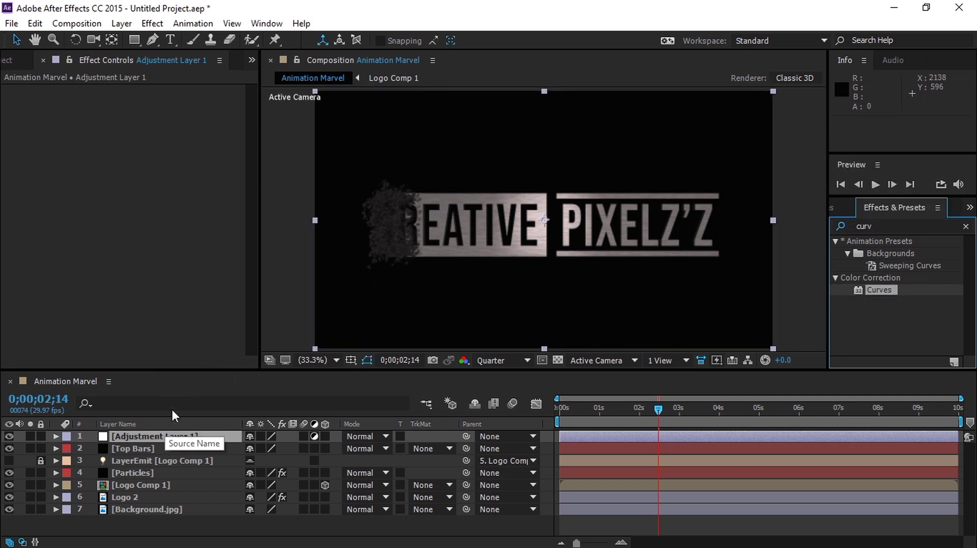
{"action": "left_click_drag", "start_coordinate": [880, 289], "coordinate": [142, 437]}
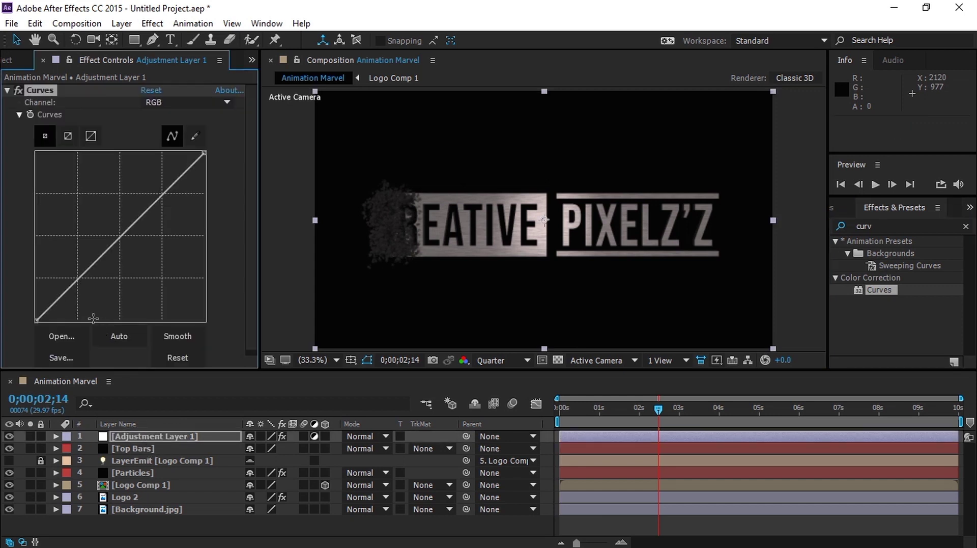
Step: At 0;00;00;03, lower the adjustment layer's Red channel curve slightly with points in the shadows, midtones and highlights
{"action": "left_click", "coordinate": [169, 104]}
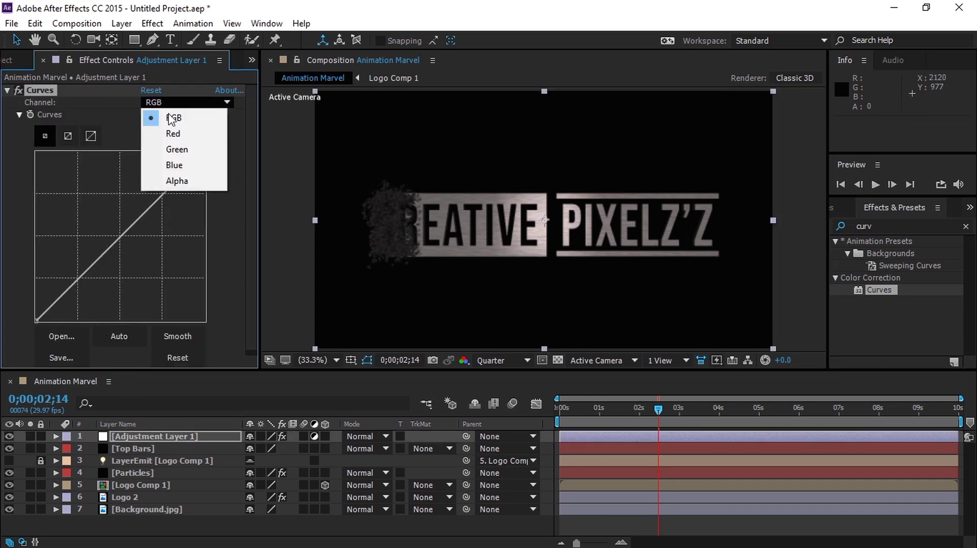
{"action": "left_click", "coordinate": [171, 131]}
{"action": "left_click", "coordinate": [564, 410]}
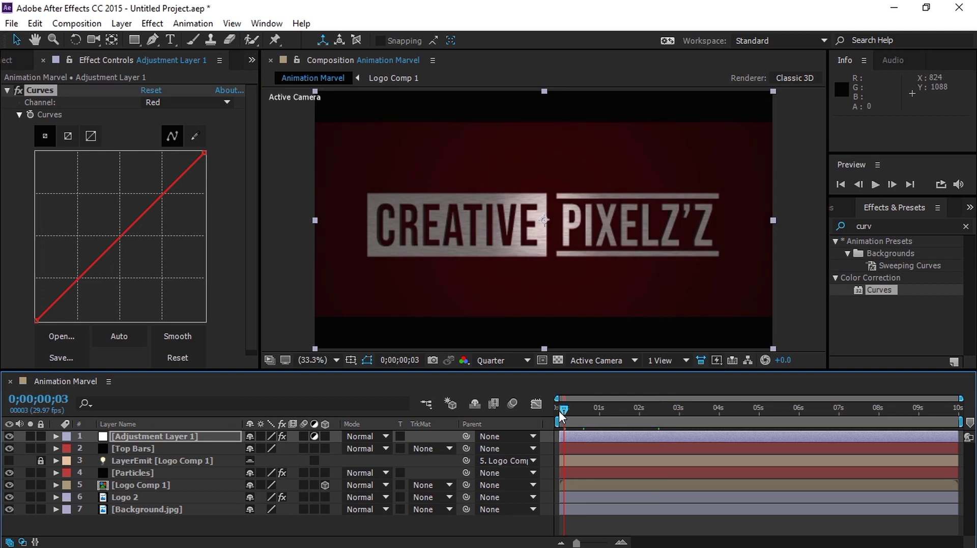
{"action": "left_click_drag", "start_coordinate": [117, 241], "coordinate": [126, 249]}
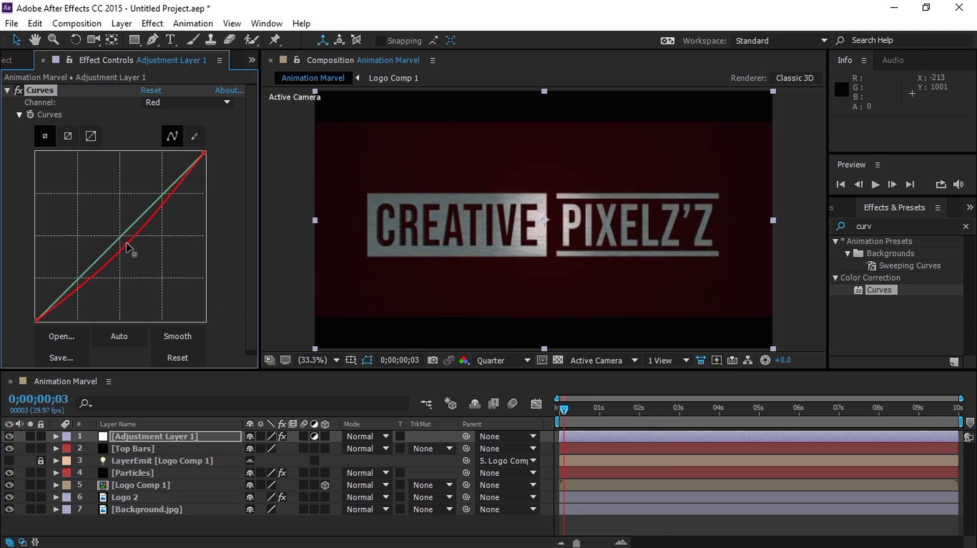
{"action": "left_click_drag", "start_coordinate": [84, 280], "coordinate": [87, 283]}
{"action": "left_click_drag", "start_coordinate": [170, 197], "coordinate": [172, 200]}
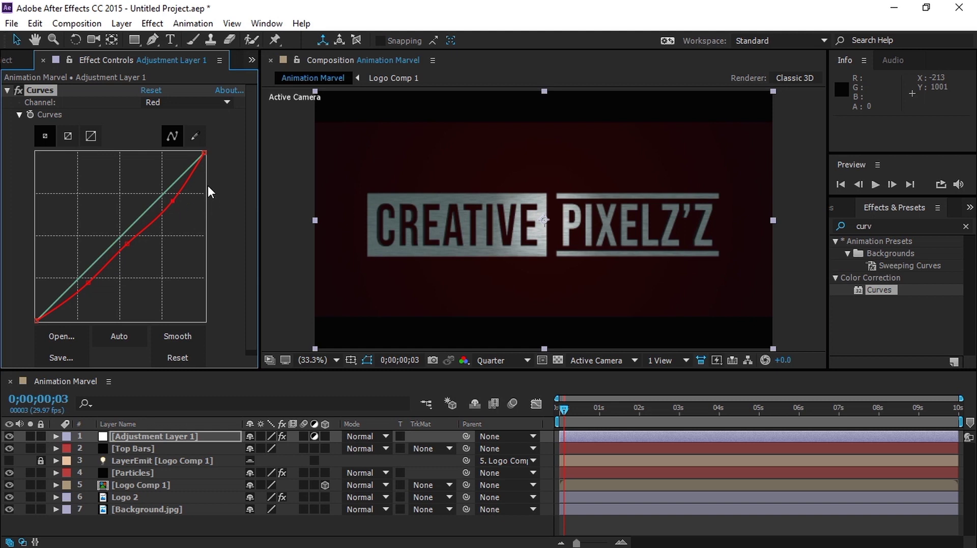
Step: Lower the adjustment layer's overall RGB curve slightly in the shadows and midtones, and compare the image with Curves off and on
{"action": "left_click", "coordinate": [197, 106]}
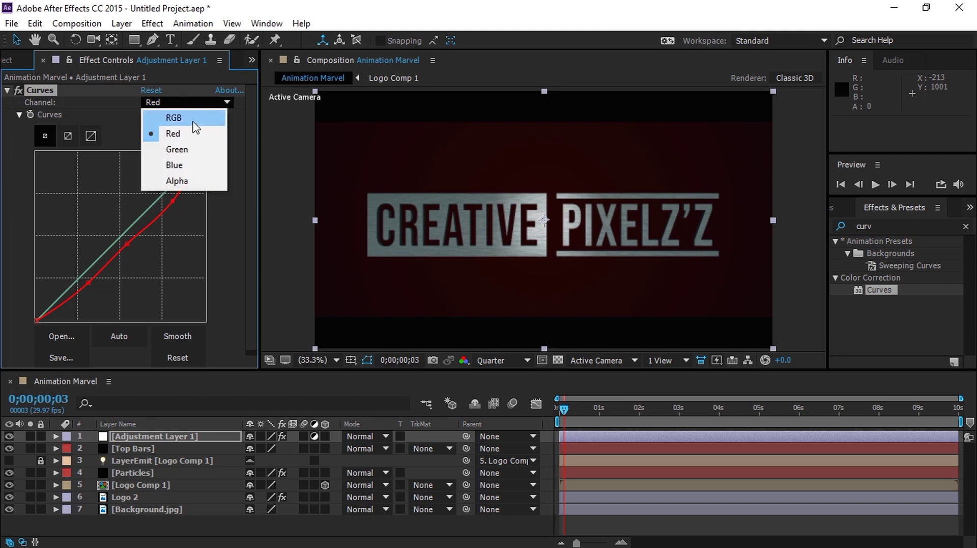
{"action": "left_click", "coordinate": [197, 117]}
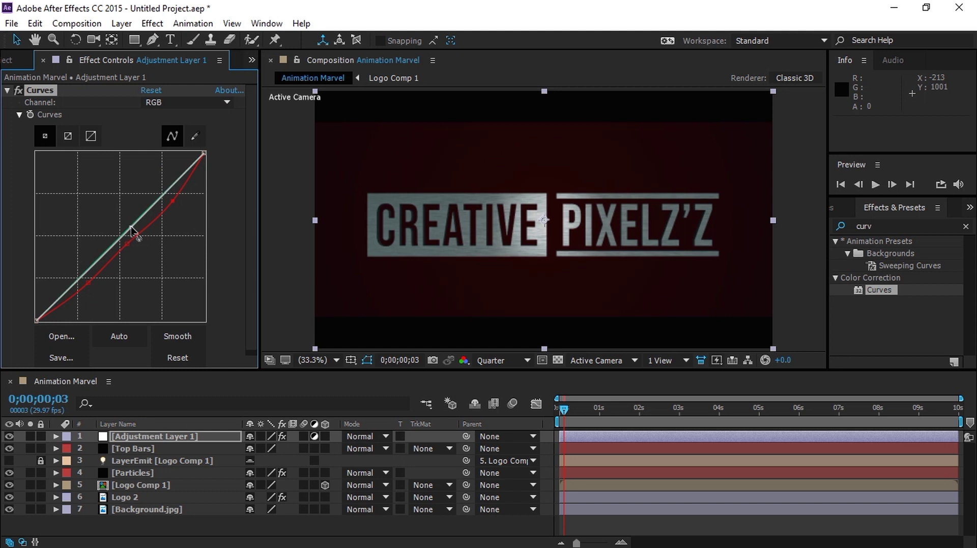
{"action": "left_click_drag", "start_coordinate": [132, 230], "coordinate": [116, 258]}
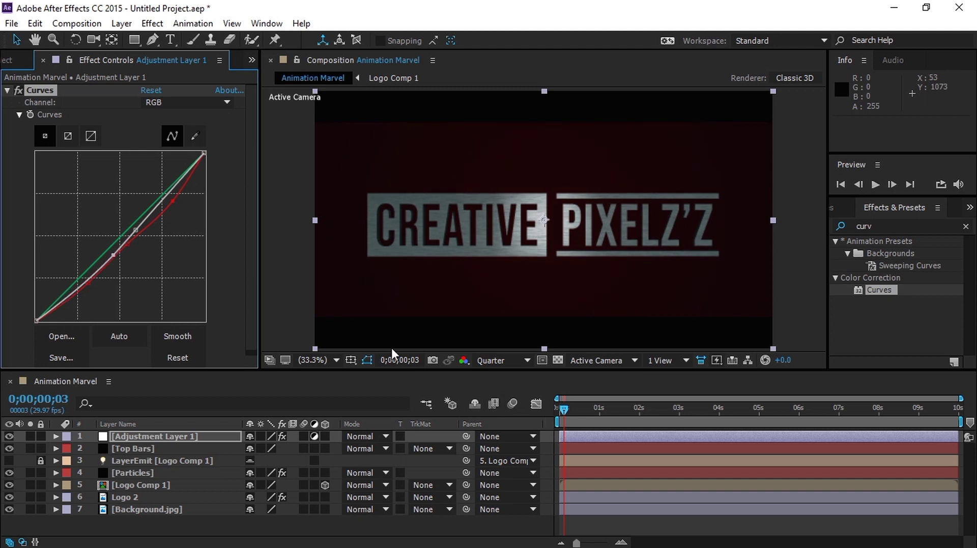
{"action": "left_click", "coordinate": [16, 91]}
{"action": "left_click", "coordinate": [16, 90]}
{"action": "left_click", "coordinate": [16, 91]}
{"action": "left_click", "coordinate": [15, 90]}
Step: Check the graded logo dispersion at several times up to 0;00;06;28 and preview the animation from 0;00;00;00
{"action": "left_click_drag", "start_coordinate": [562, 414], "coordinate": [741, 408]}
{"action": "left_click", "coordinate": [773, 412]}
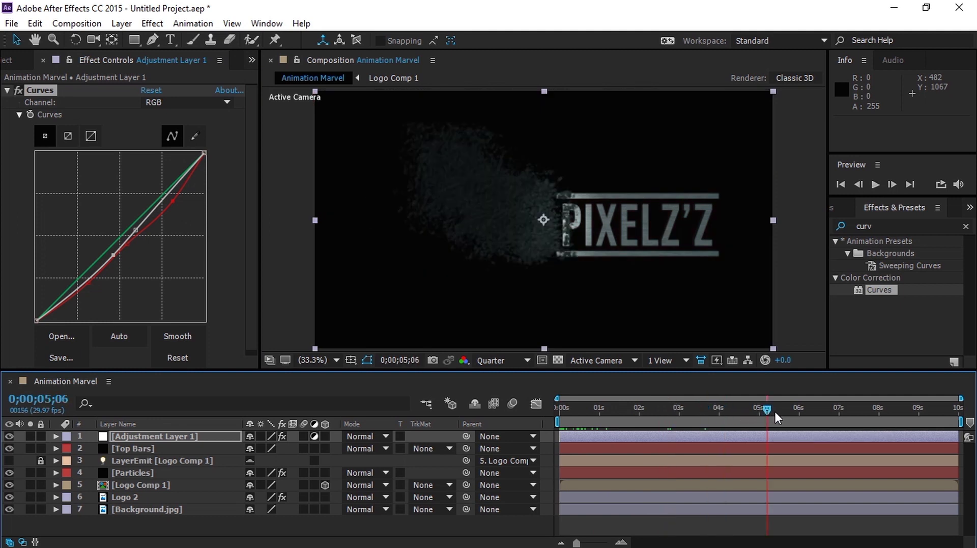
{"action": "left_click", "coordinate": [810, 411]}
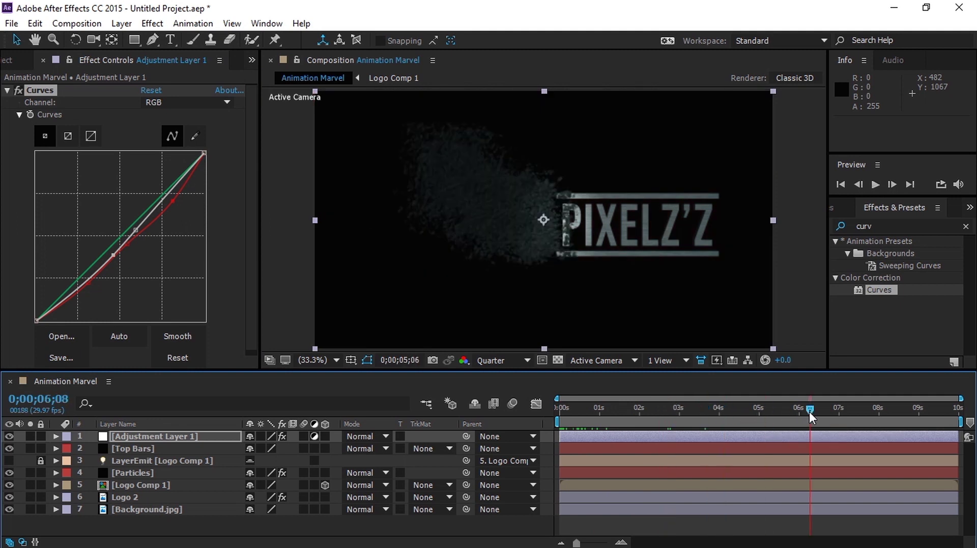
{"action": "left_click", "coordinate": [836, 413]}
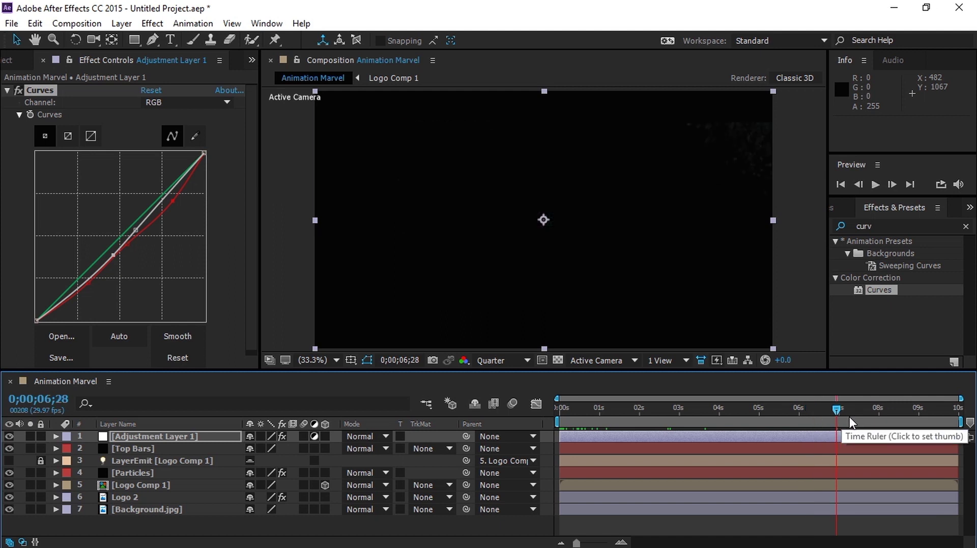
{"action": "left_click_drag", "start_coordinate": [838, 414], "coordinate": [534, 420]}
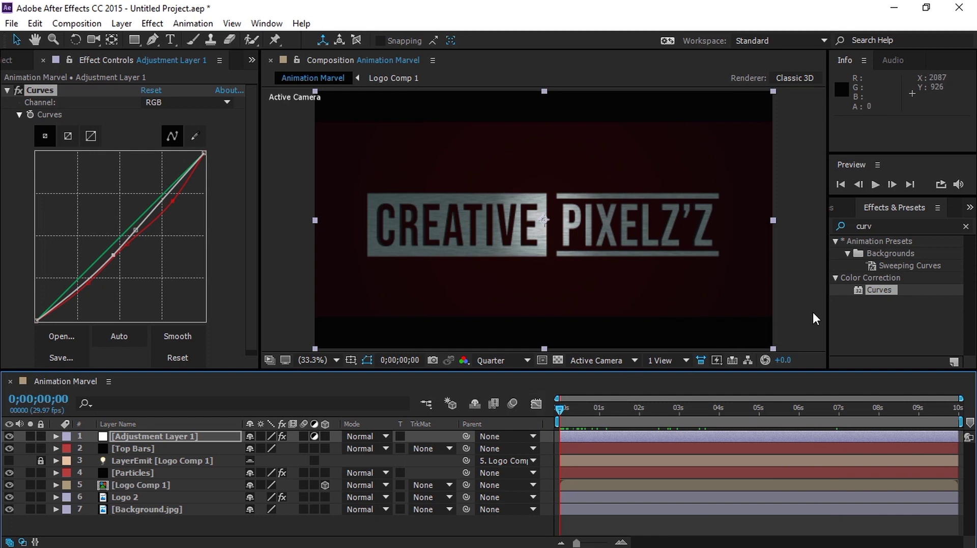
{"action": "key", "text": "space"}
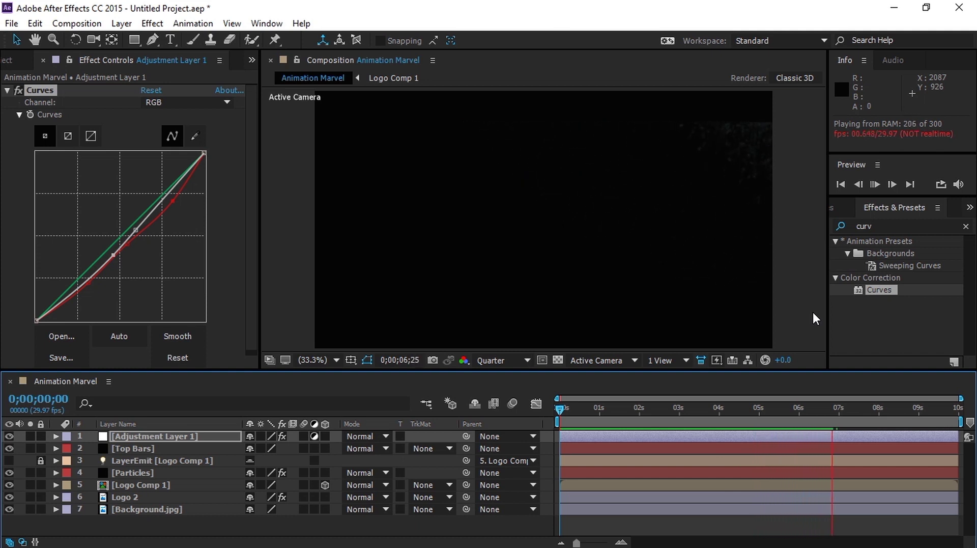
{"action": "key", "text": "space"}
Step: Shorten the work area to end at 0;00;07;20 and preview the animation from the start
{"action": "left_click_drag", "start_coordinate": [566, 412], "coordinate": [848, 417]}
{"action": "left_click_drag", "start_coordinate": [864, 416], "coordinate": [868, 416]}
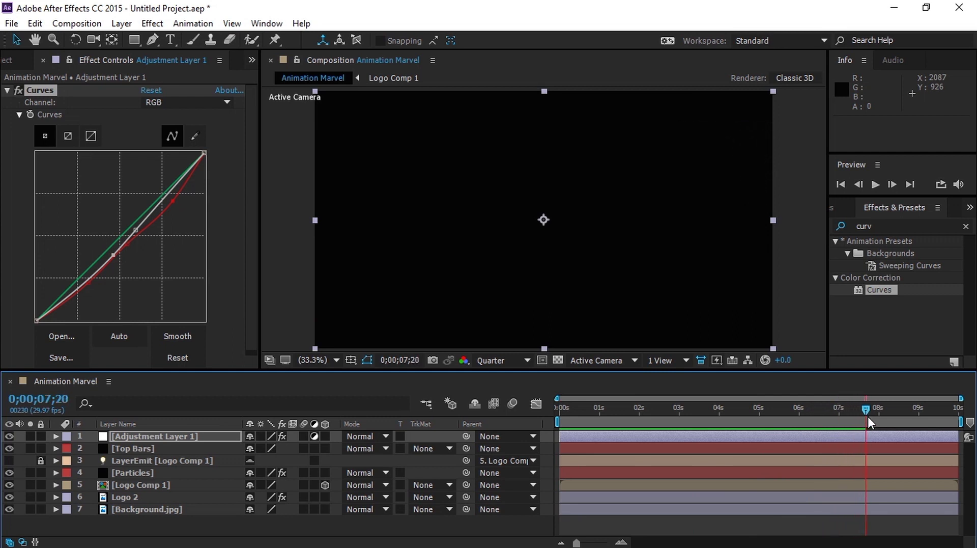
{"action": "left_click_drag", "start_coordinate": [953, 421], "coordinate": [907, 424]}
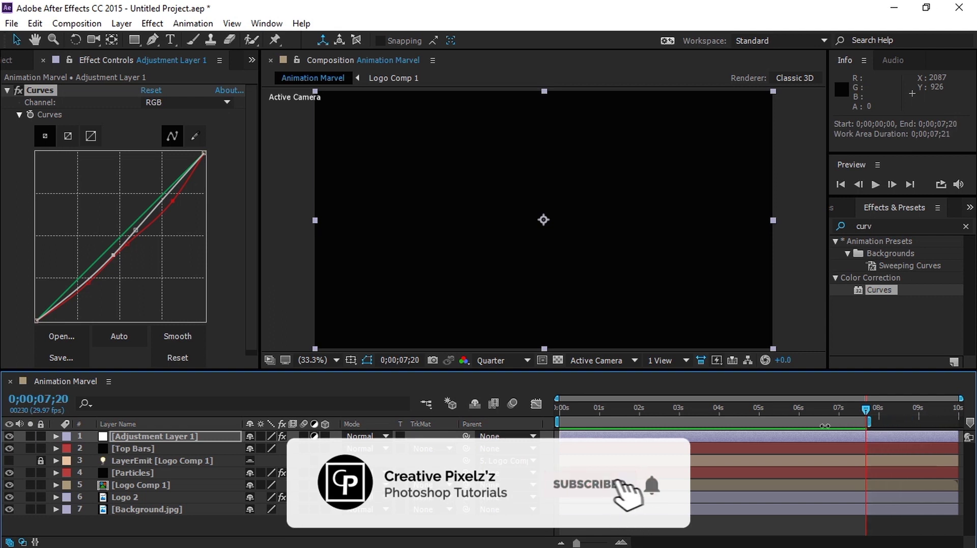
{"action": "key", "text": "space"}
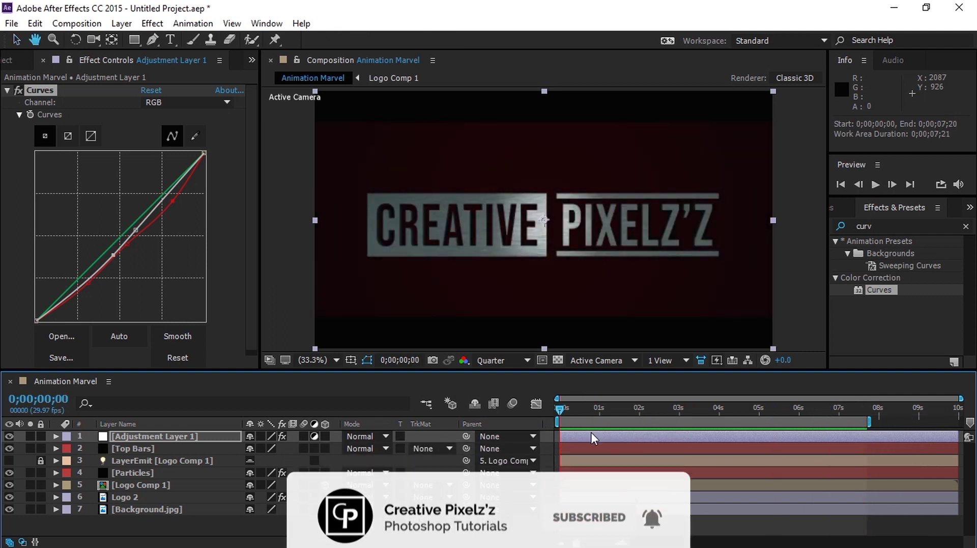